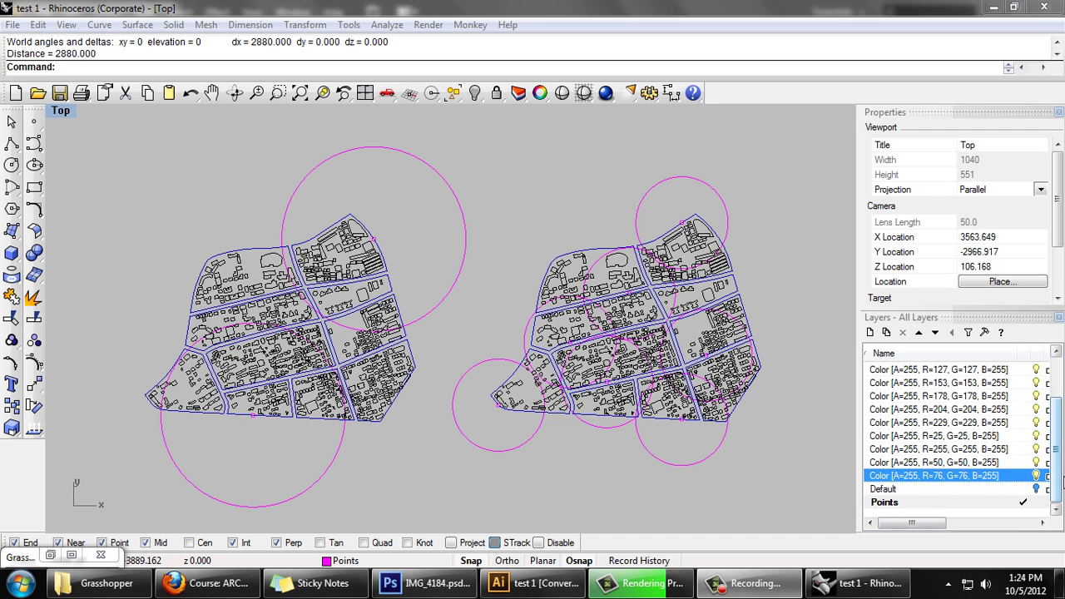
Review the layer list from Blocks through the Color layers to Points, along with the two site maps in the Top viewport.
{"action": "left_click_drag", "start_coordinate": [1061, 481], "coordinate": [1060, 448]}
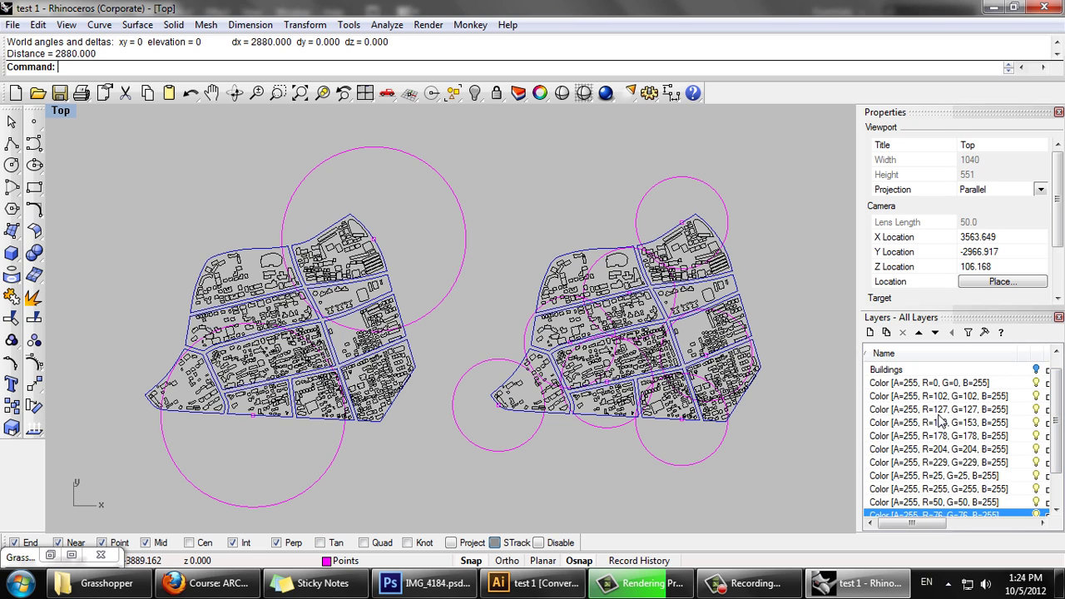
{"action": "scroll", "coordinate": [998, 399], "scroll_direction": "up", "scroll_amount": 1}
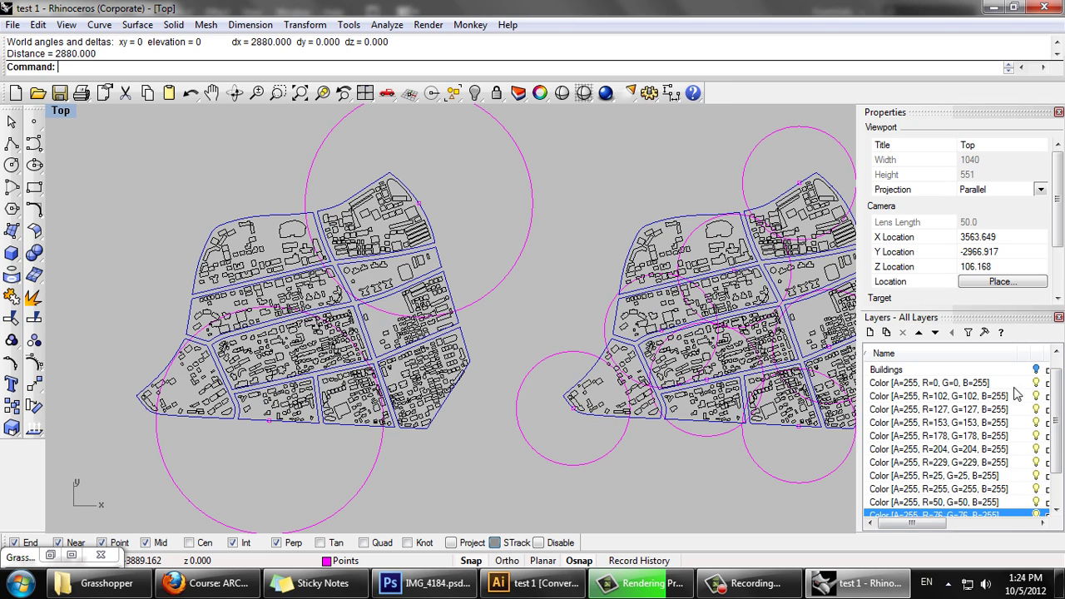
{"action": "scroll", "coordinate": [1024, 393], "scroll_direction": "down", "scroll_amount": 2}
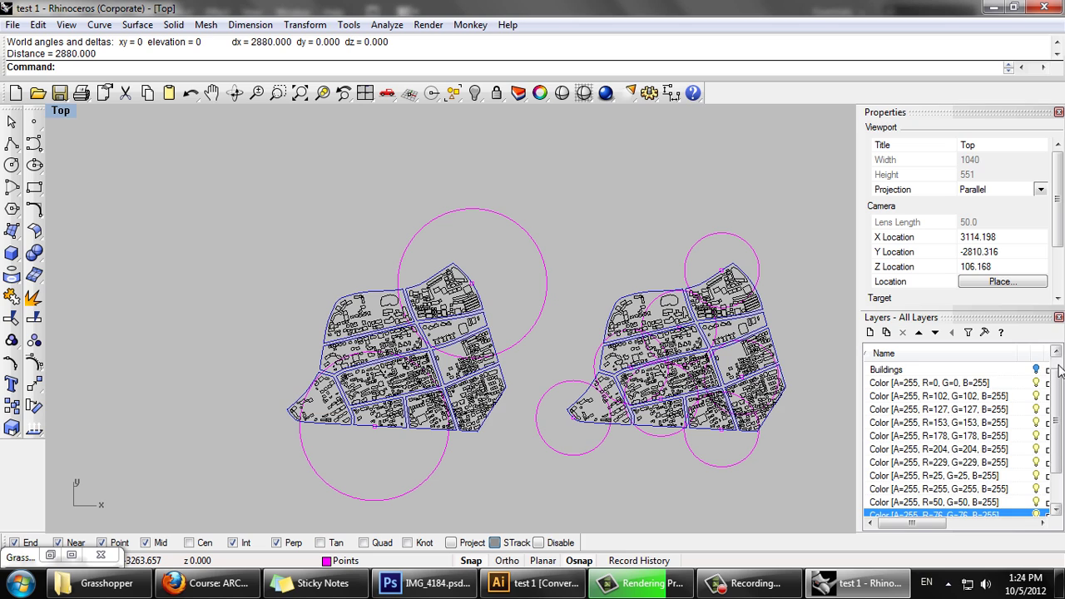
{"action": "left_click_drag", "start_coordinate": [1057, 376], "coordinate": [1057, 368]}
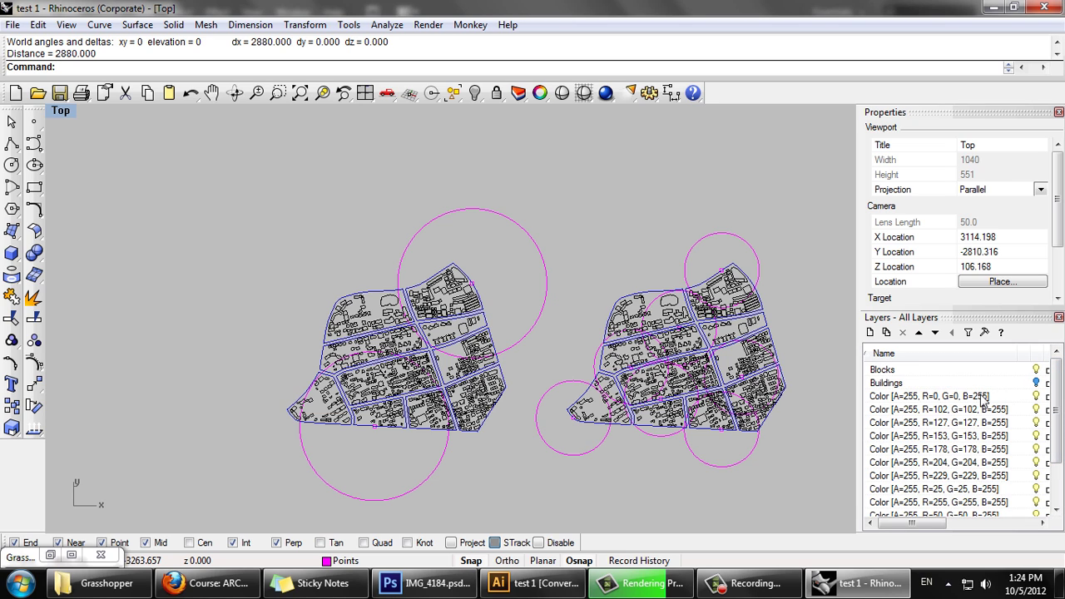
{"action": "left_click", "coordinate": [964, 424]}
{"action": "left_click", "coordinate": [964, 476]}
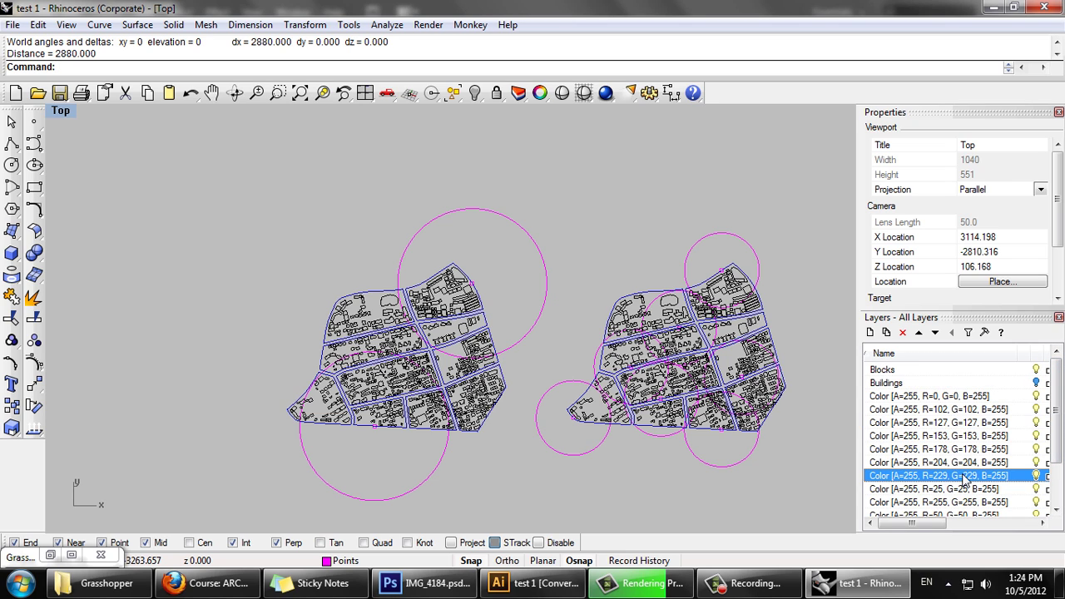
{"action": "left_click", "coordinate": [956, 397]}
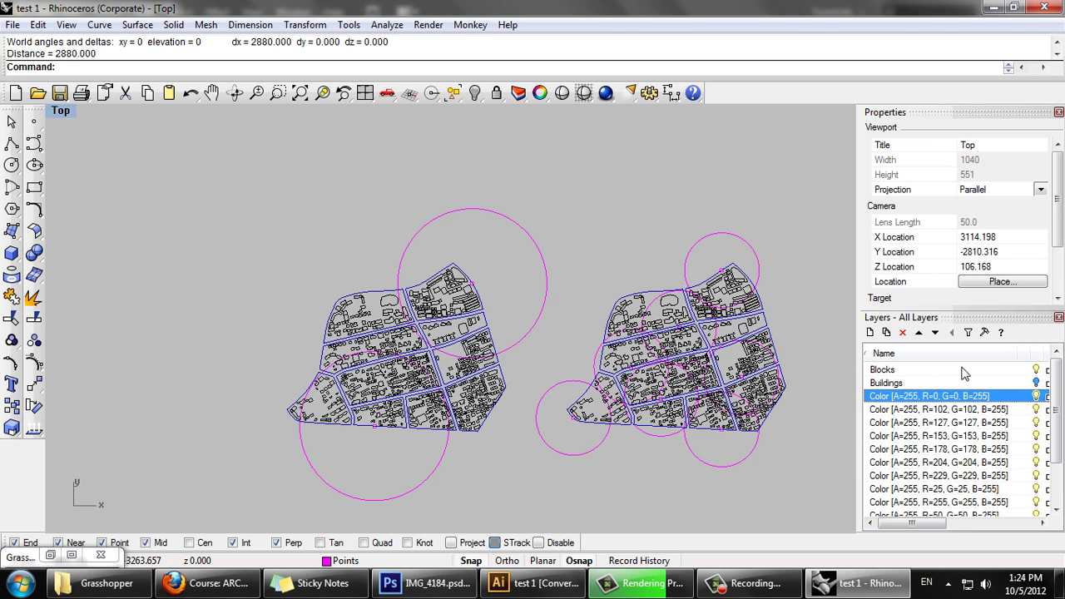
{"action": "left_click", "coordinate": [964, 371]}
{"action": "scroll", "coordinate": [1050, 450], "scroll_direction": "down", "scroll_amount": 2}
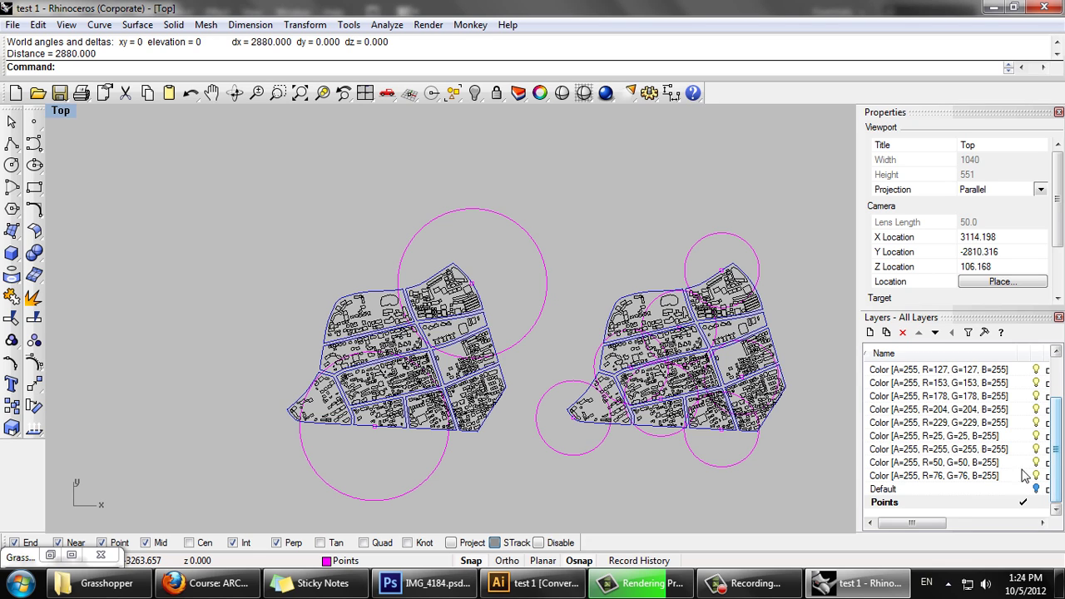
{"action": "left_click", "coordinate": [499, 214]}
{"action": "left_click", "coordinate": [502, 187]}
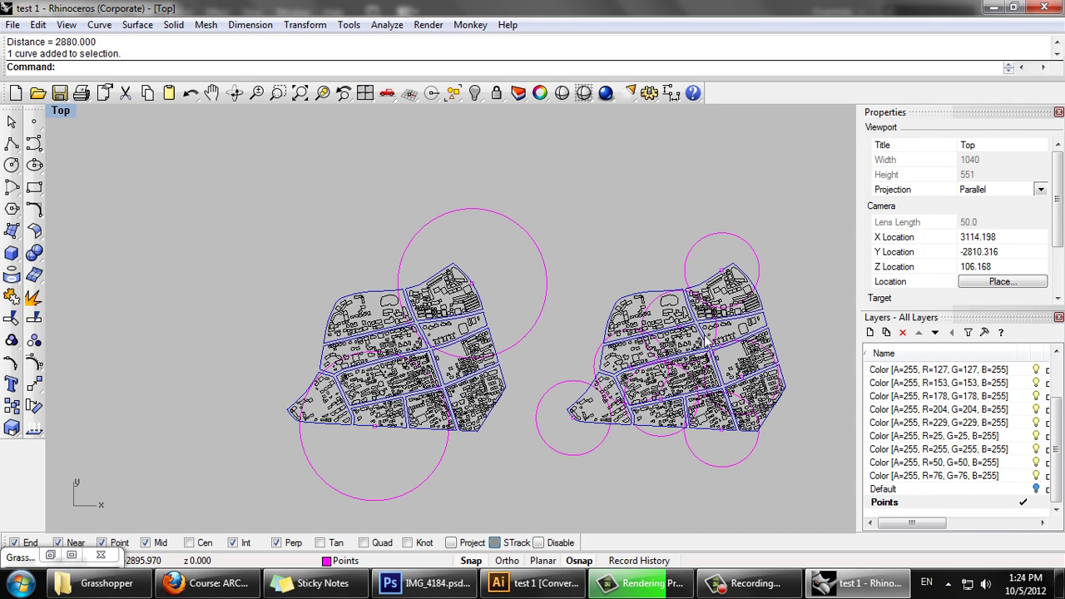
{"action": "scroll", "coordinate": [705, 342], "scroll_direction": "up", "scroll_amount": 4}
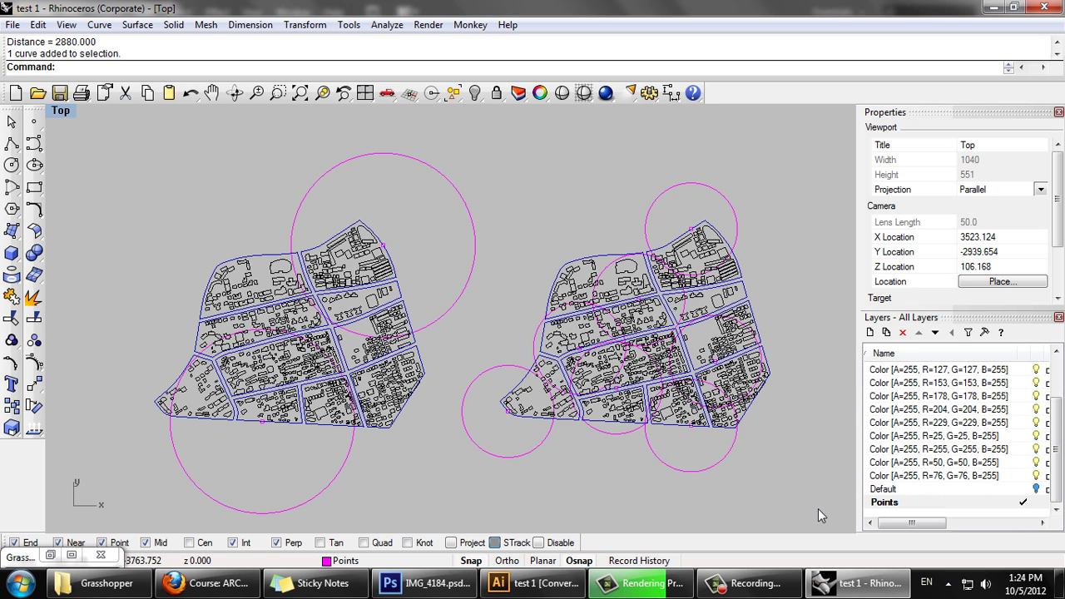
Select both maps with all their circles and points and export them to the Desktop as an Adobe Illustrator file named "two maps".
{"action": "left_click_drag", "start_coordinate": [256, 273], "coordinate": [76, 132]}
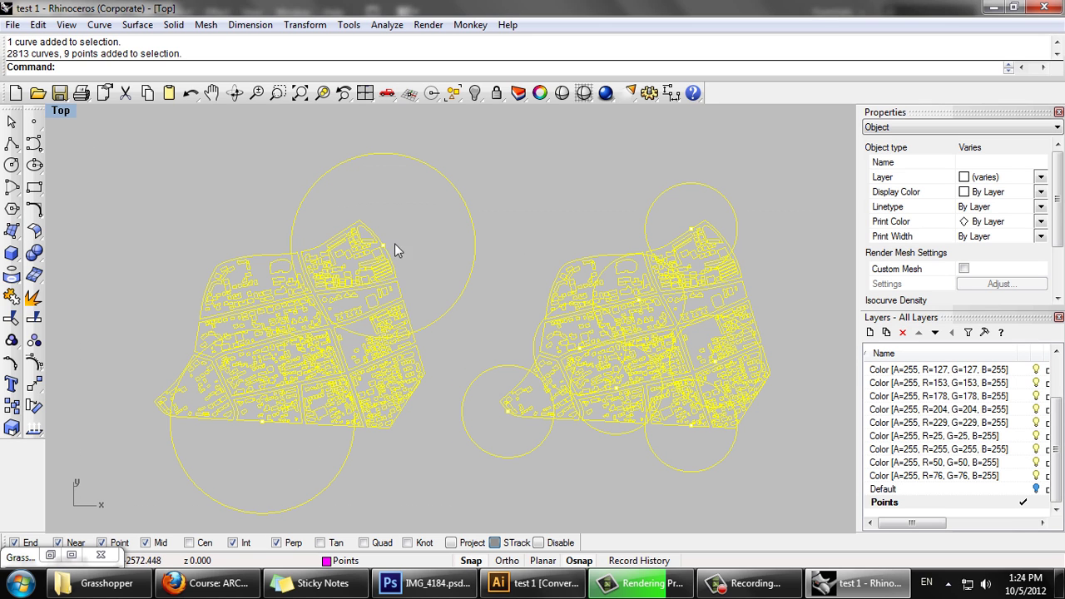
{"action": "type", "text": "EXport"}
{"action": "key", "text": "Return"}
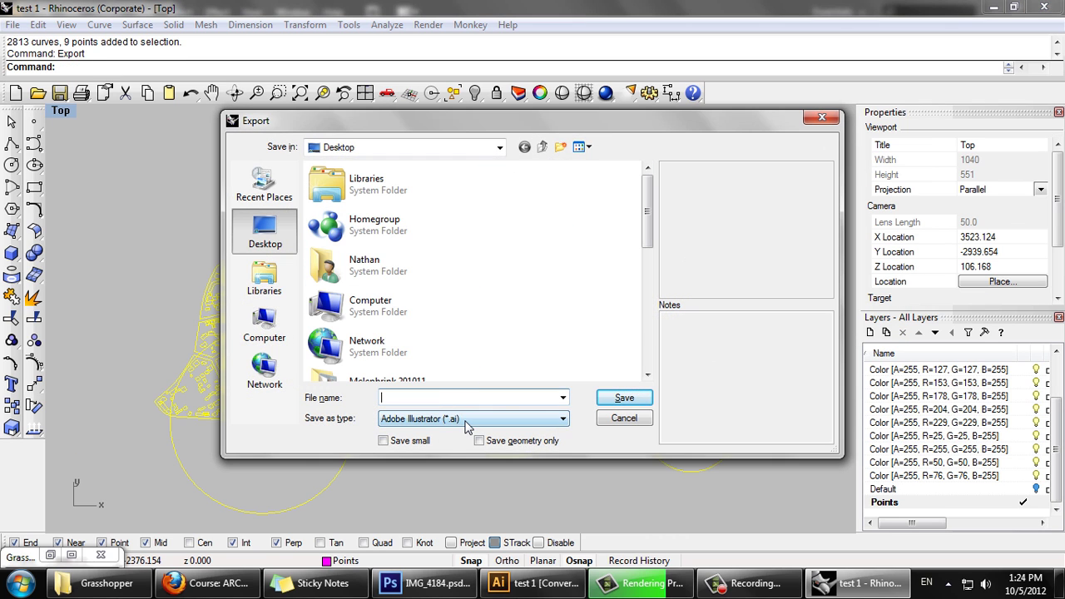
{"action": "left_click", "coordinate": [466, 420]}
{"action": "left_click", "coordinate": [466, 423]}
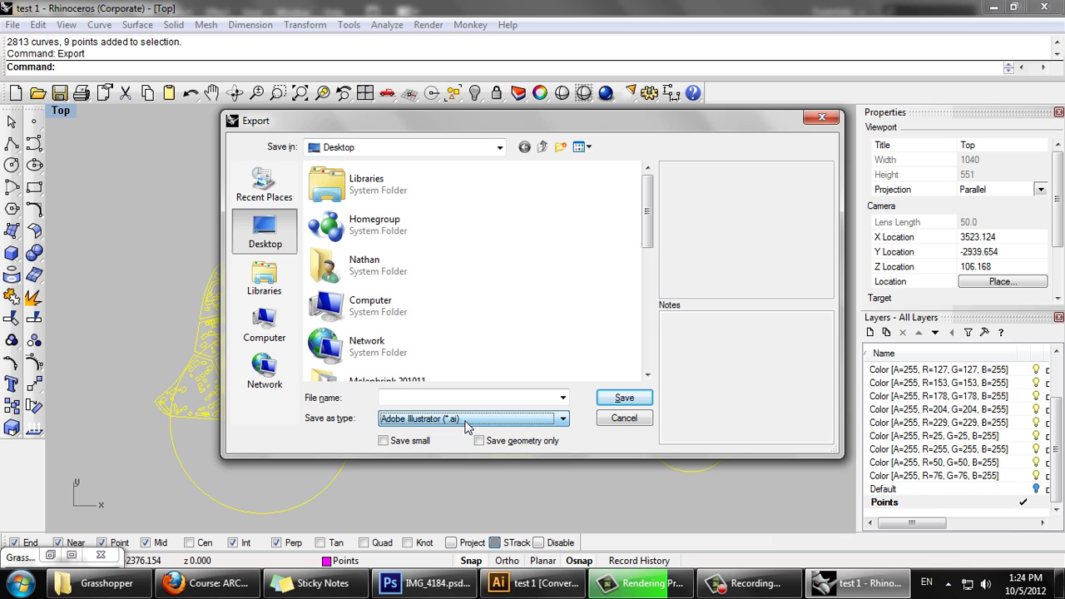
{"action": "left_click", "coordinate": [484, 398]}
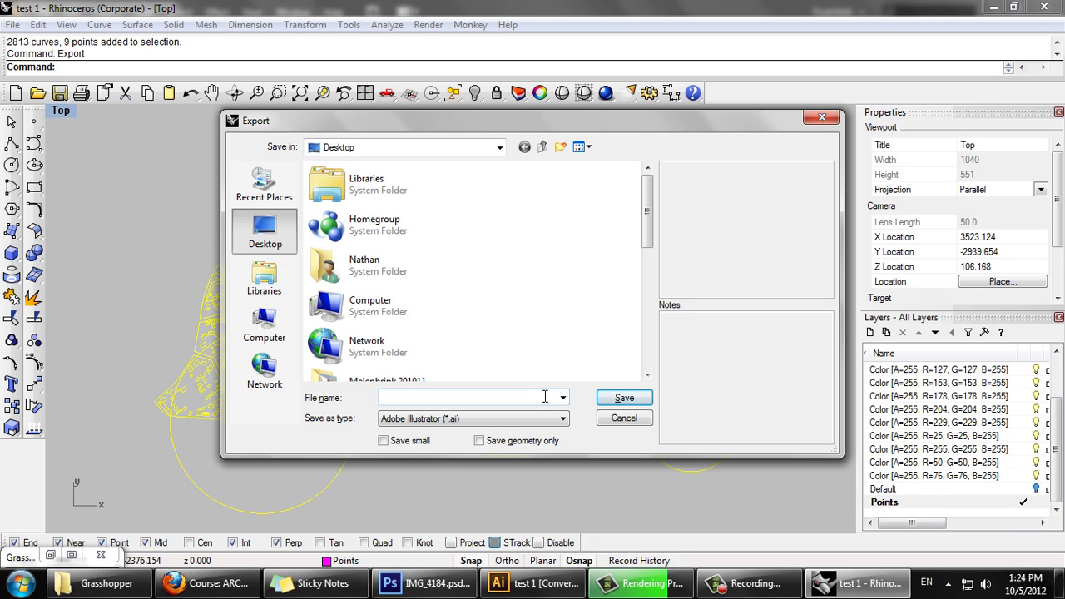
{"action": "type", "text": "two maps"}
{"action": "key", "text": "Return"}
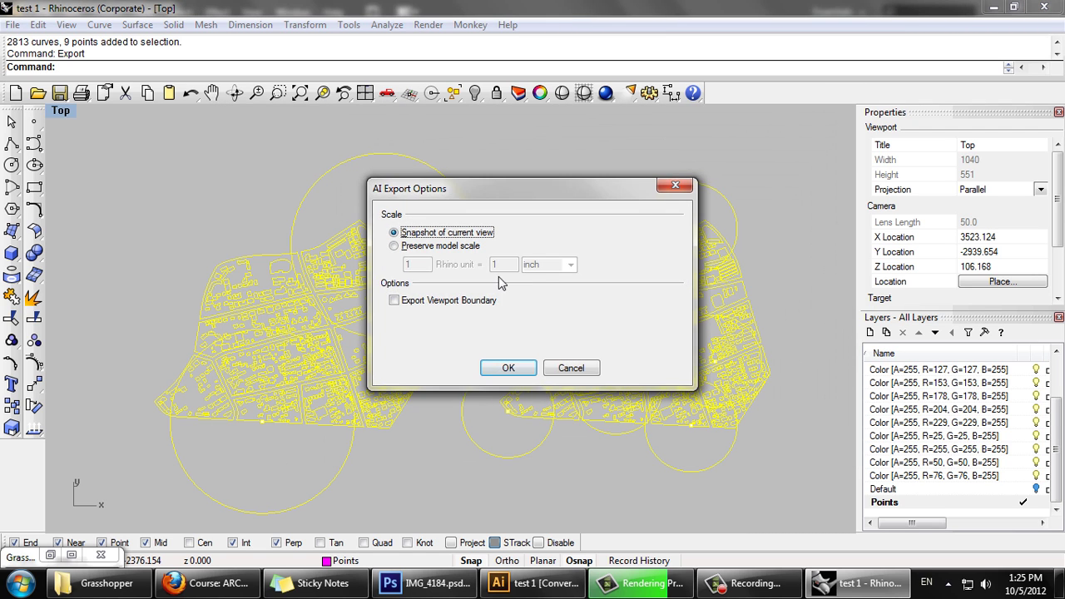
Export with the model scale preserved at 10 Rhino units = 1 mm and the viewport boundary included.
{"action": "left_click", "coordinate": [396, 246]}
{"action": "left_click", "coordinate": [413, 264]}
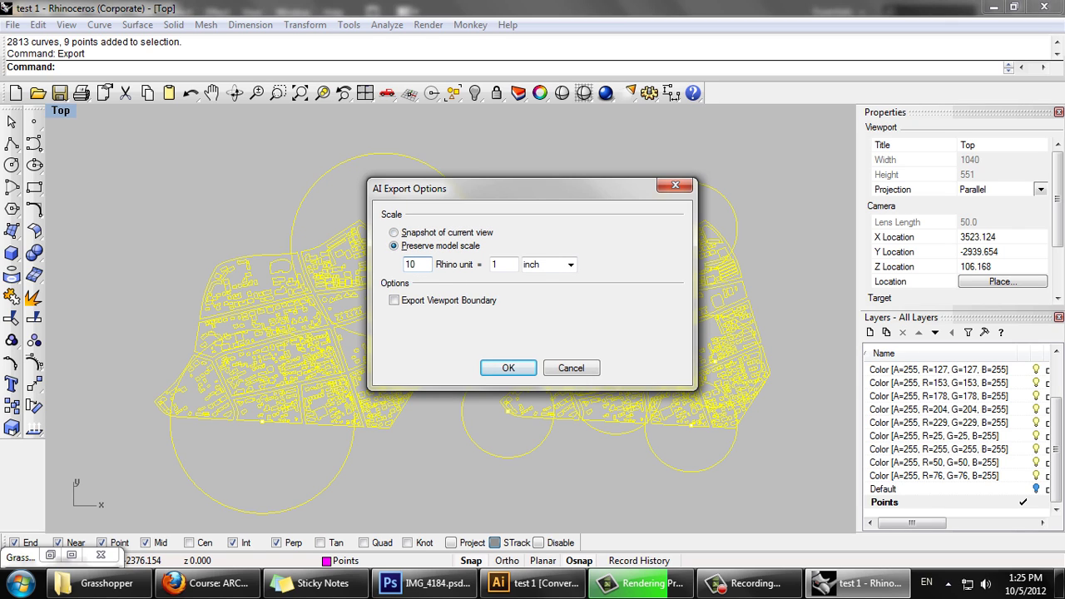
{"action": "type", "text": "0"}
{"action": "left_click", "coordinate": [556, 265]}
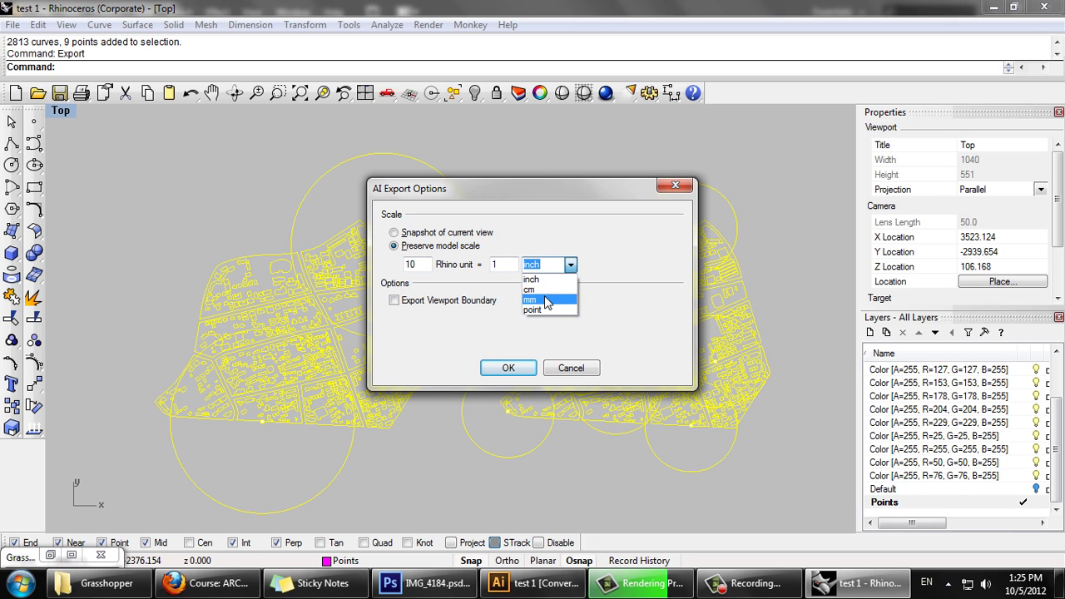
{"action": "left_click", "coordinate": [546, 303]}
{"action": "left_click", "coordinate": [506, 264]}
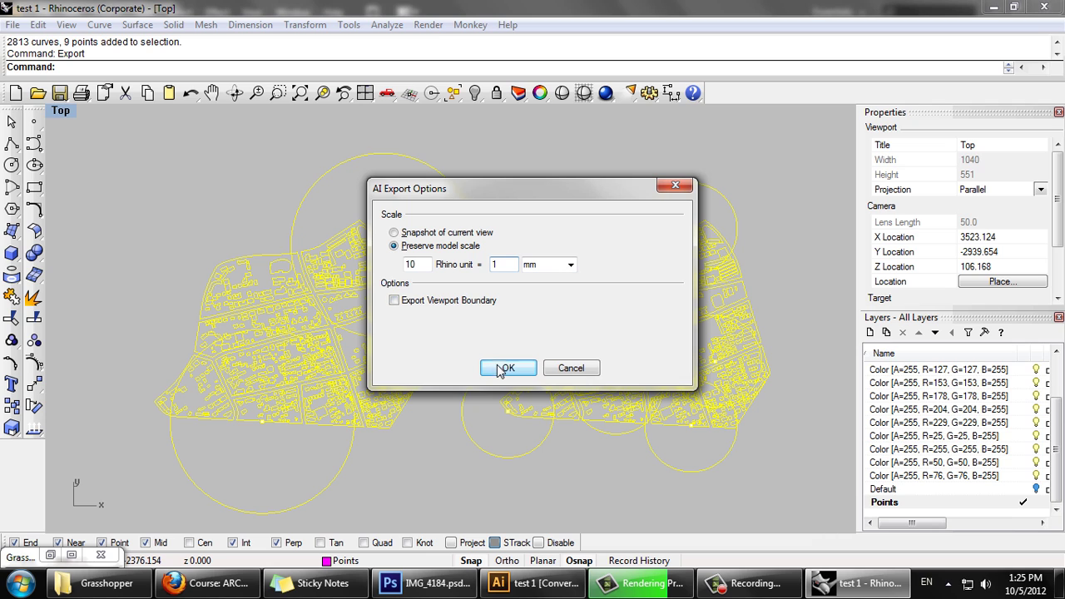
{"action": "left_click", "coordinate": [394, 302]}
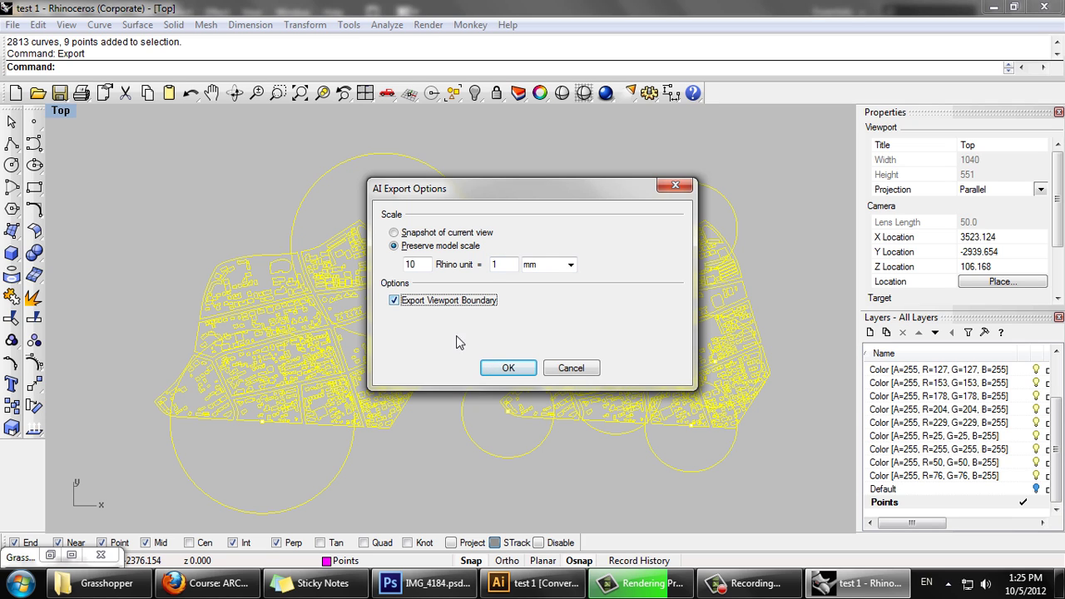
{"action": "left_click", "coordinate": [510, 371]}
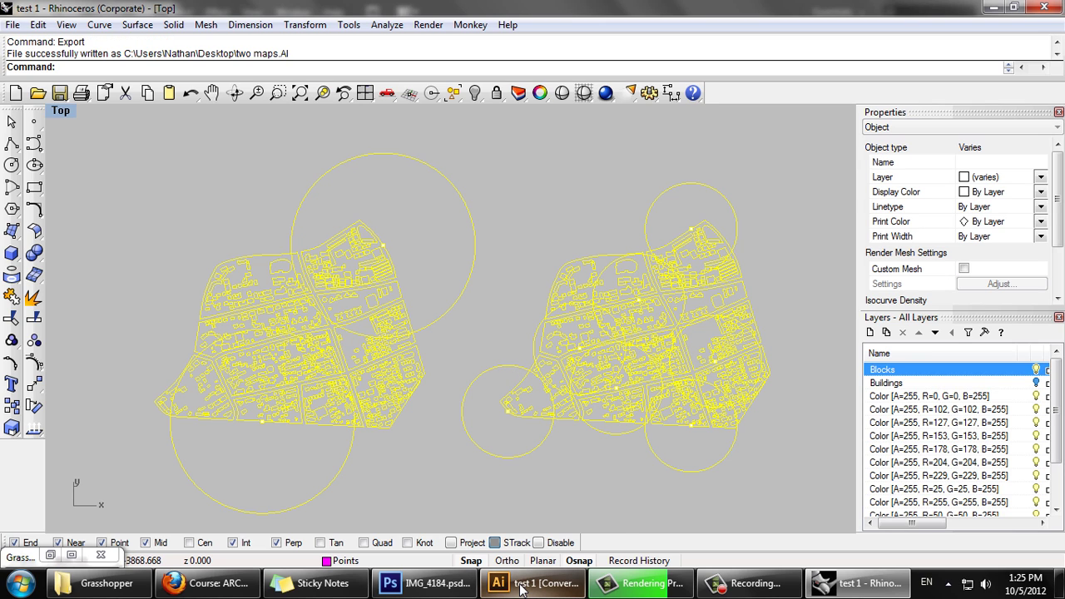
Switch to Illustrator and create a new landscape A3 document, 420 x 297 mm, in millimeters.
{"action": "mouse_move", "coordinate": [522, 587]}
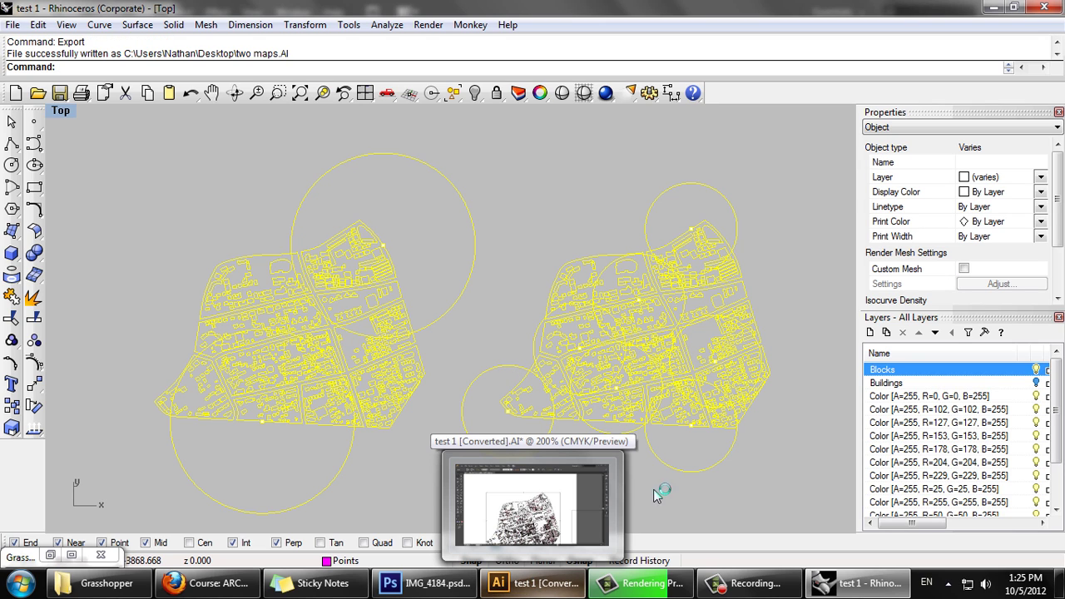
{"action": "left_click", "coordinate": [530, 586]}
{"action": "left_click", "coordinate": [44, 11]}
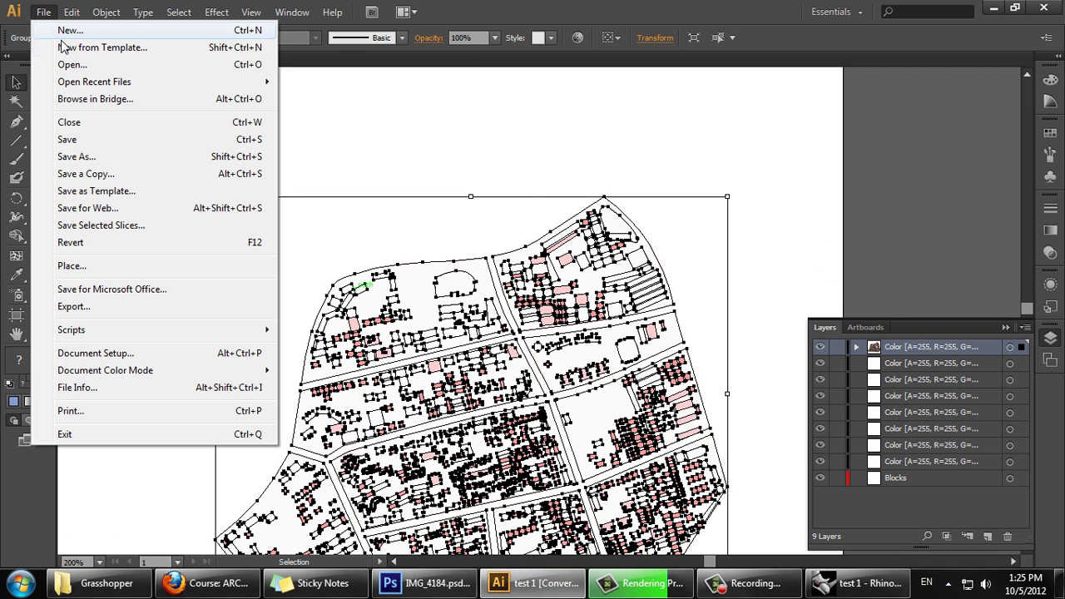
{"action": "left_click", "coordinate": [67, 31]}
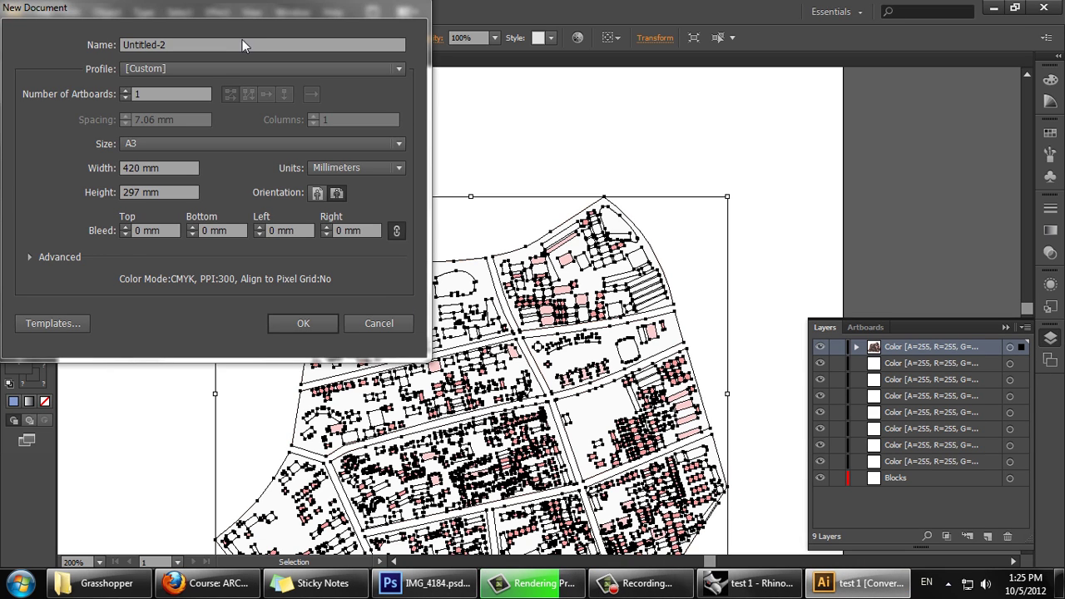
{"action": "left_click_drag", "start_coordinate": [255, 5], "coordinate": [409, 28]}
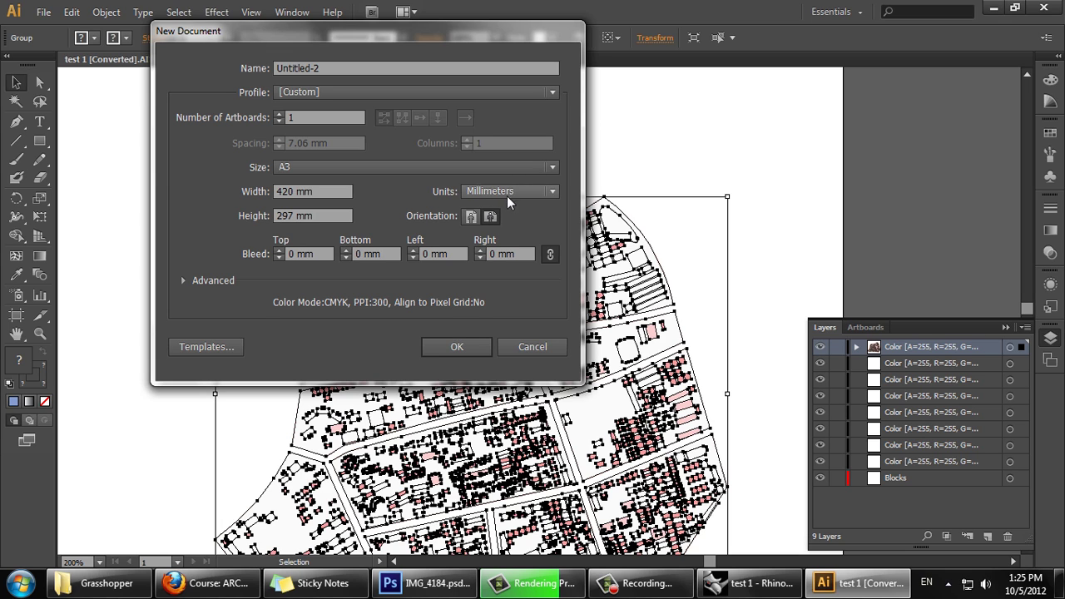
{"action": "left_click", "coordinate": [458, 345]}
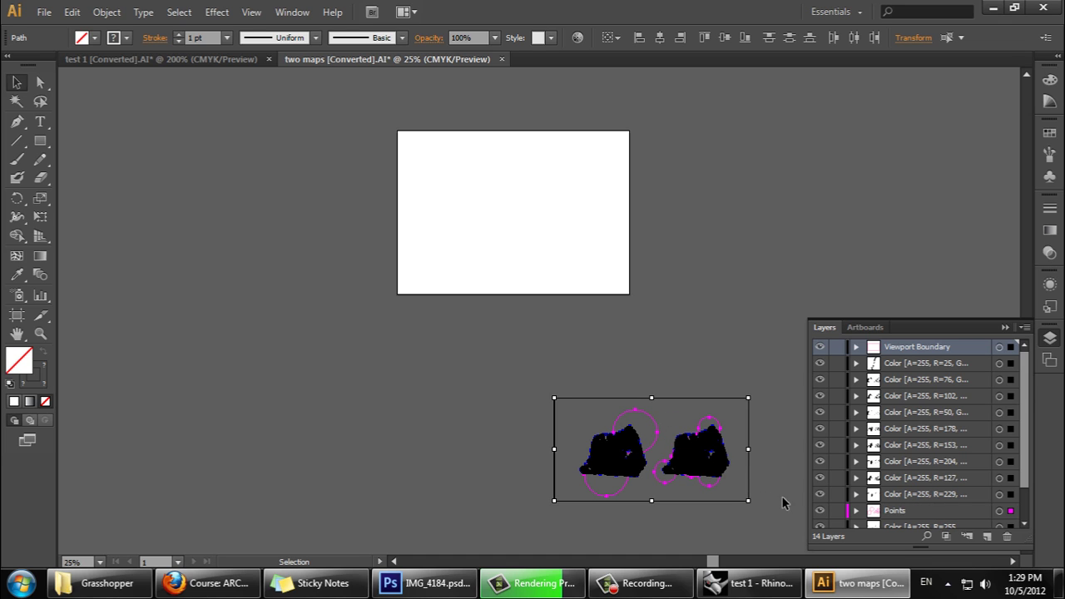
Move both maps with their viewport boundary onto the upper part of the artboard and show the rulers.
{"action": "left_click_drag", "start_coordinate": [1024, 380], "coordinate": [1022, 432]}
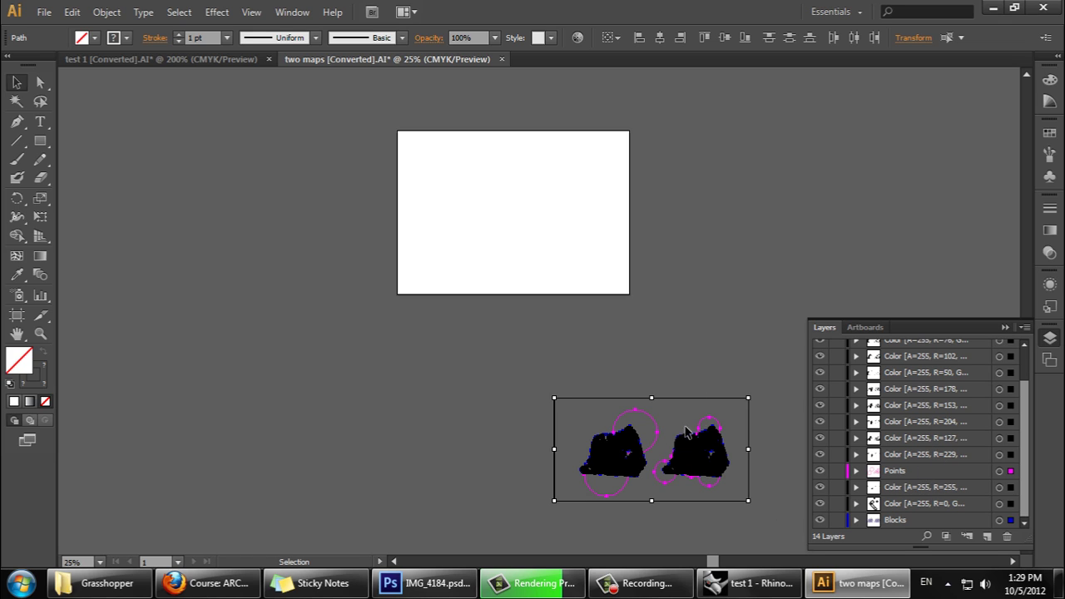
{"action": "left_click_drag", "start_coordinate": [577, 286], "coordinate": [579, 221]}
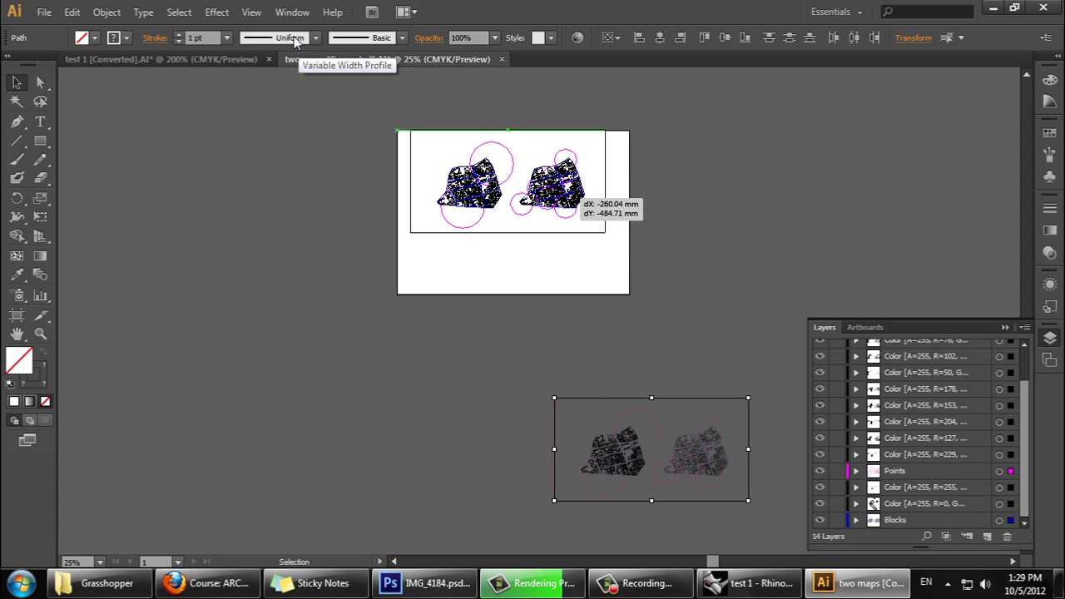
{"action": "left_click", "coordinate": [253, 12]}
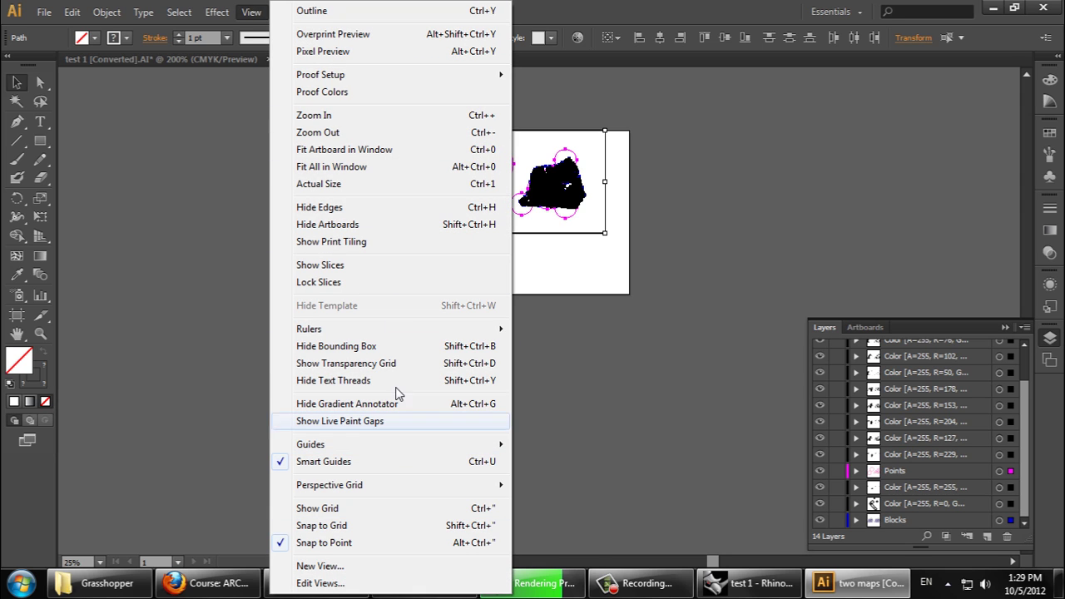
{"action": "mouse_move", "coordinate": [430, 329]}
{"action": "left_click", "coordinate": [549, 328]}
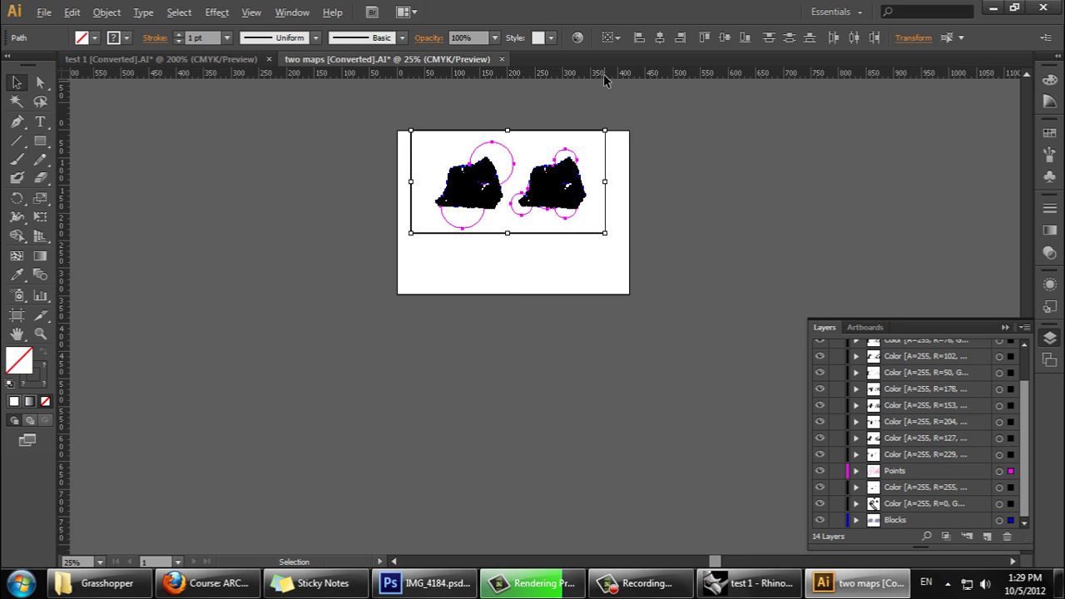
Check the artboard's dimensions in artboard editing mode, return to the Selection tool and deselect the artwork.
{"action": "scroll", "coordinate": [603, 79], "scroll_direction": "up", "scroll_amount": 2}
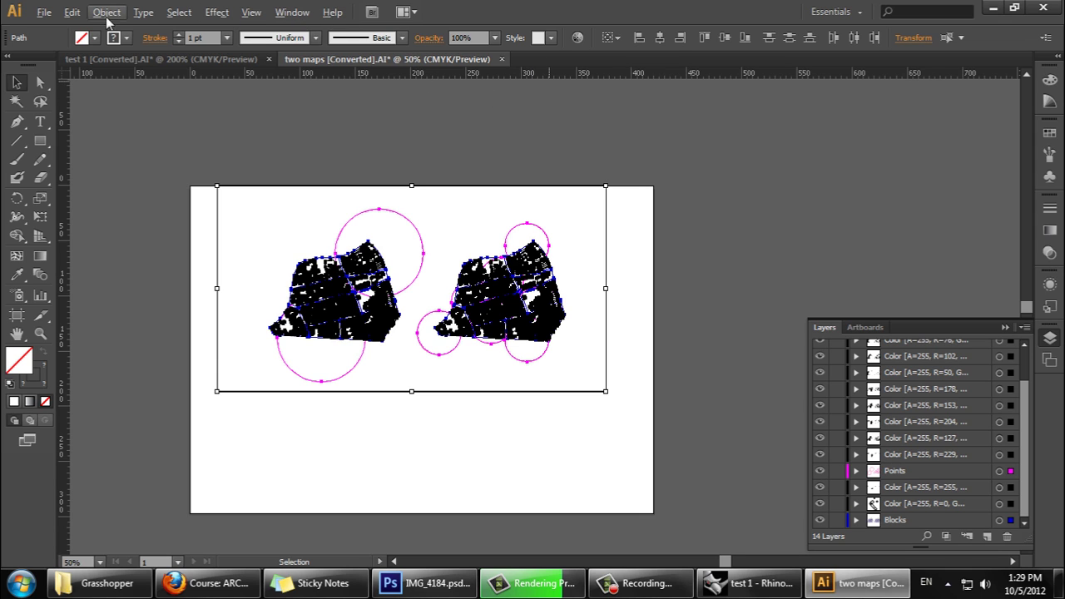
{"action": "left_click", "coordinate": [43, 11]}
{"action": "left_click", "coordinate": [96, 354]}
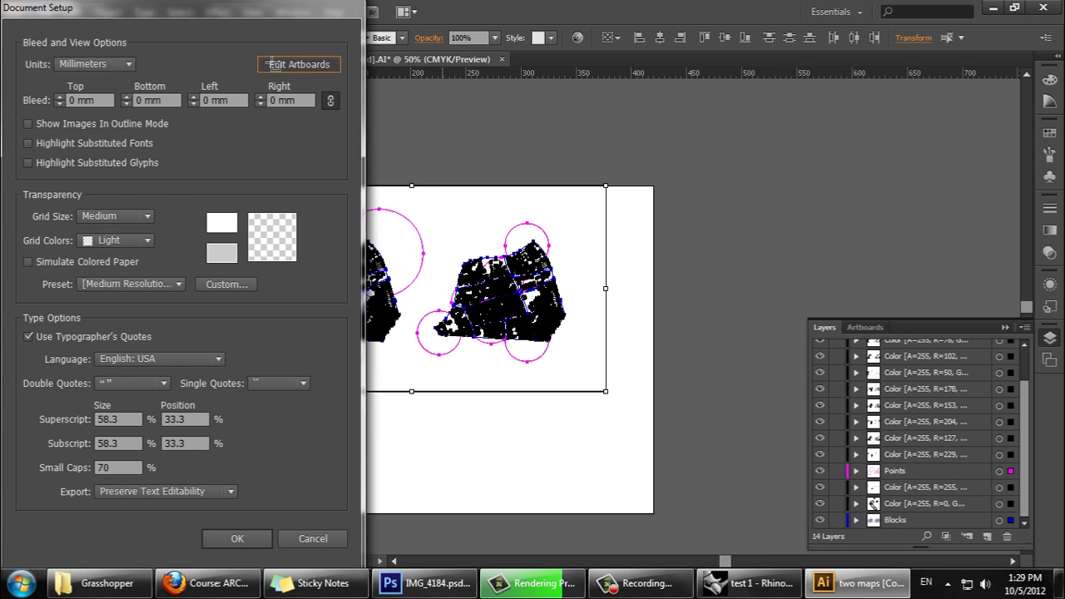
{"action": "left_click", "coordinate": [275, 67]}
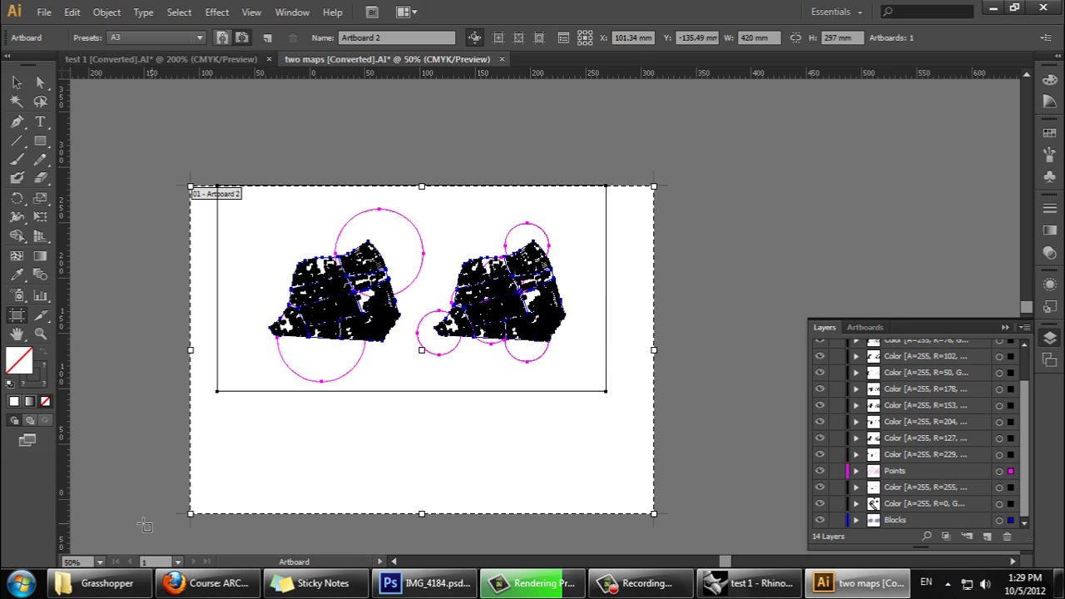
{"action": "left_click", "coordinate": [17, 81]}
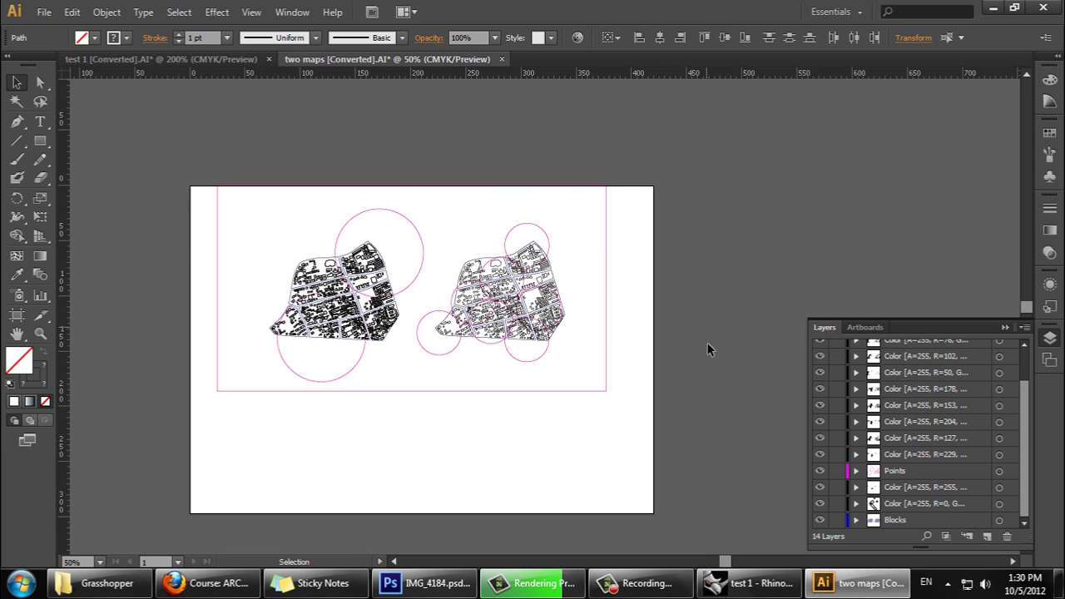
{"action": "left_click", "coordinate": [665, 370]}
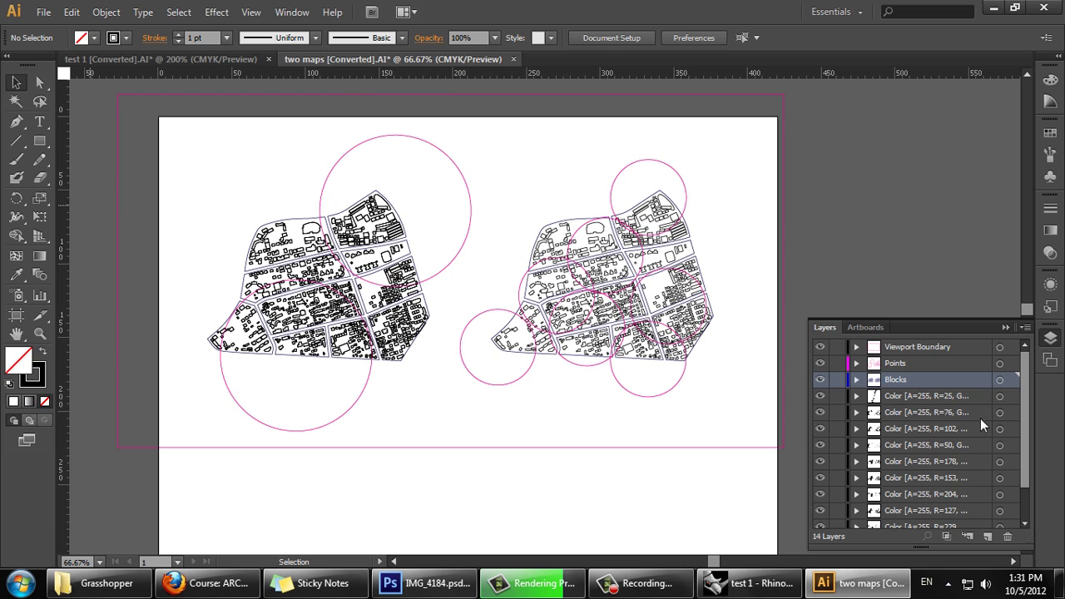
Target all artwork on the R=25 color layer, followed by all artwork on the R=76 color layer.
{"action": "left_click", "coordinate": [972, 396]}
{"action": "left_click", "coordinate": [1001, 397]}
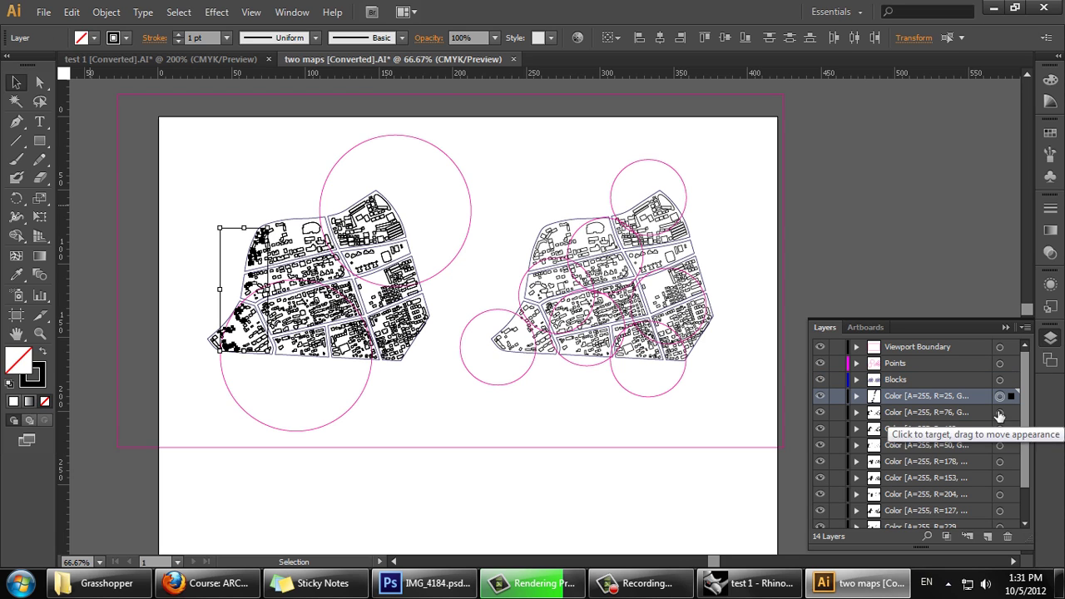
{"action": "left_click", "coordinate": [999, 417]}
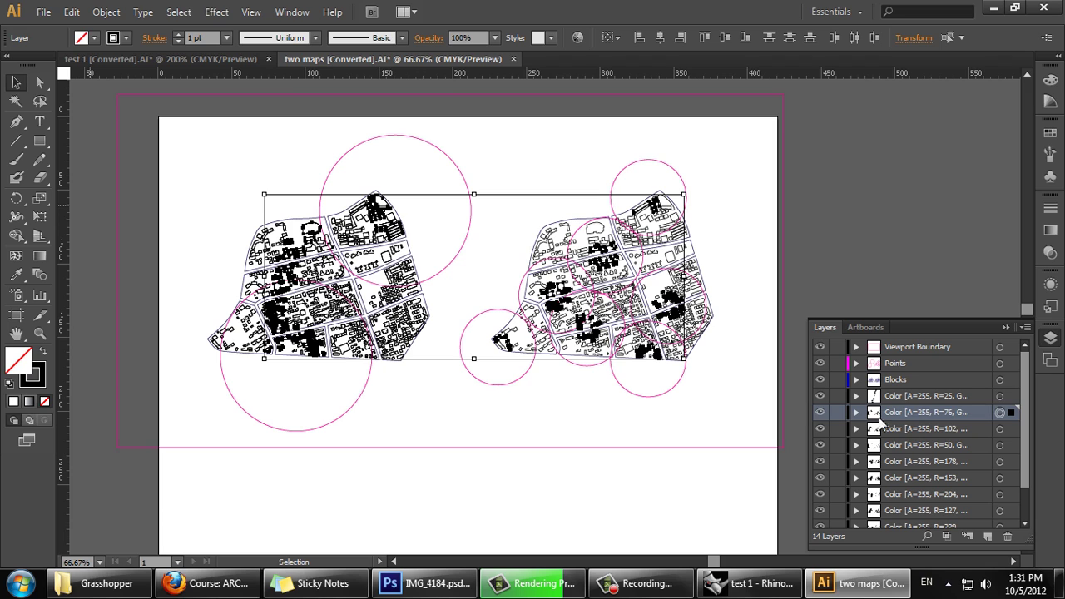
Fill all artwork on the R=25 color layer with the RGB color 25, 25, 255 and deselect it.
{"action": "left_click_drag", "start_coordinate": [809, 464], "coordinate": [758, 460]}
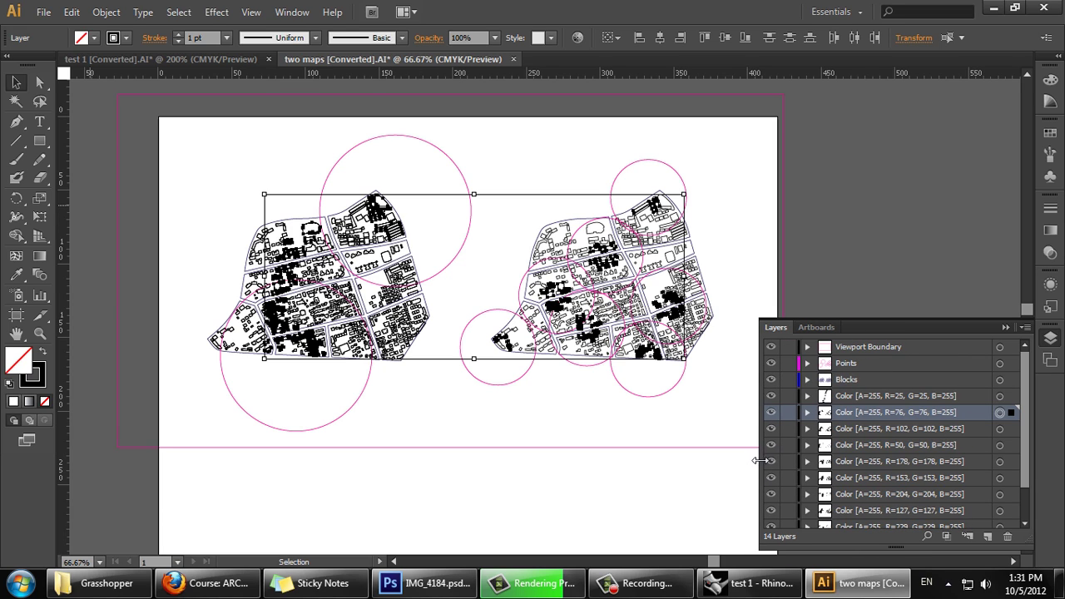
{"action": "left_click", "coordinate": [999, 396]}
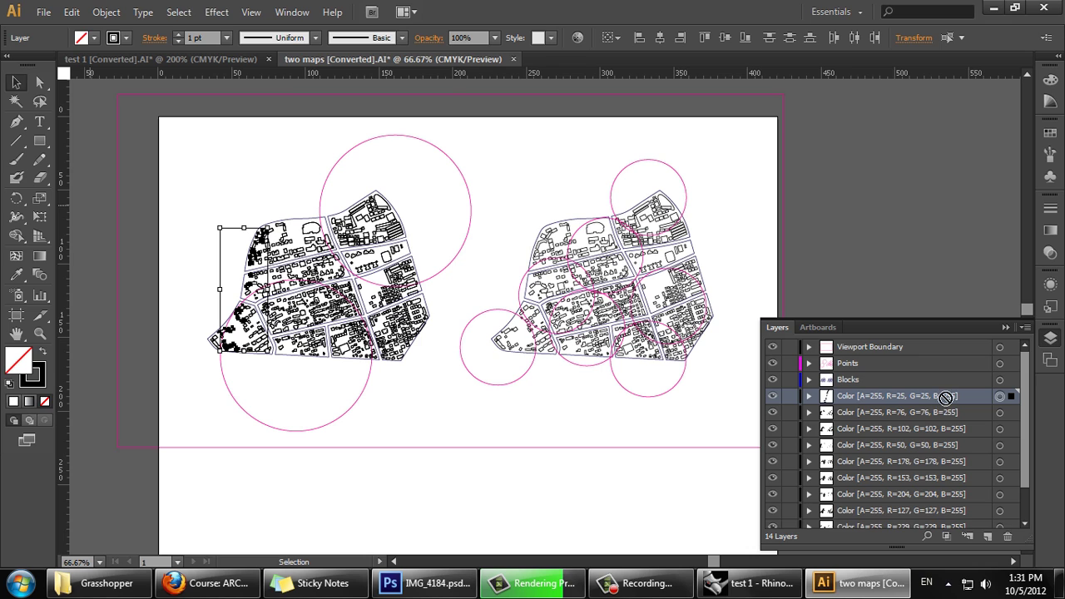
{"action": "double_click", "coordinate": [20, 358]}
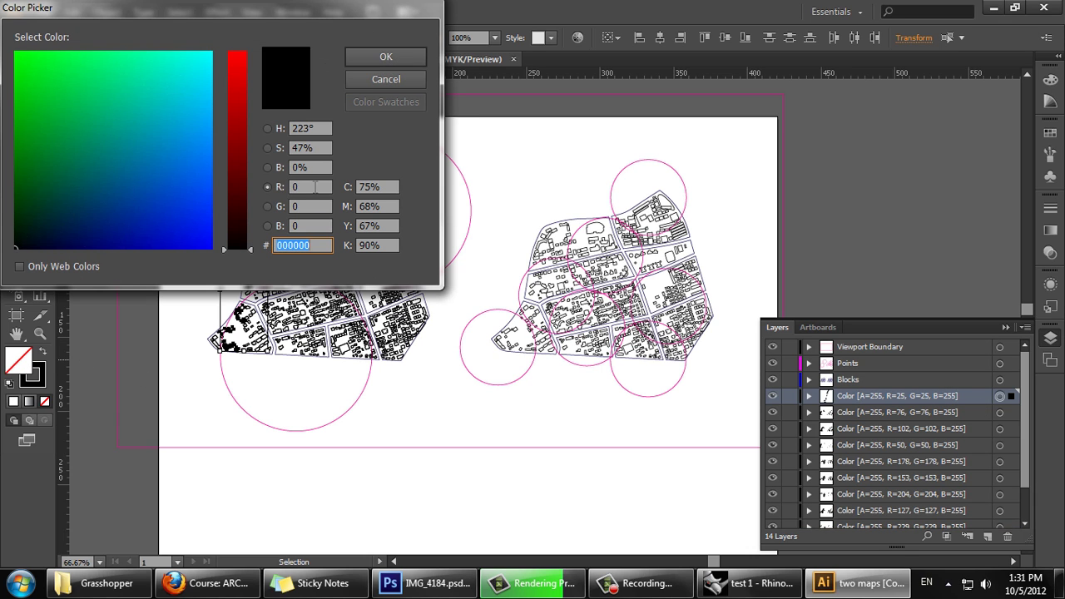
{"action": "double_click", "coordinate": [314, 188]}
{"action": "type", "text": "25"}
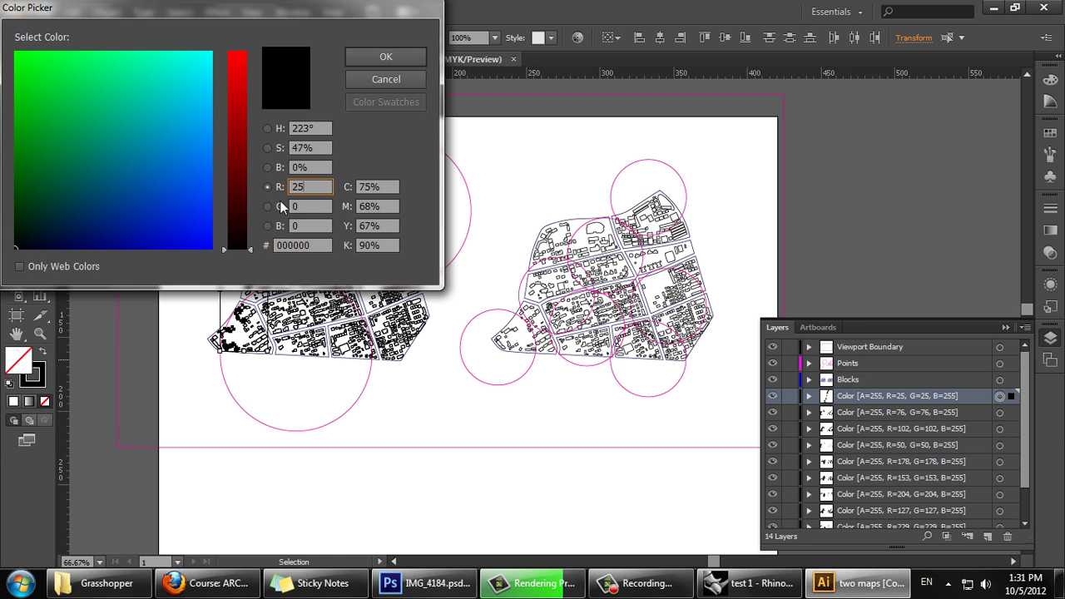
{"action": "double_click", "coordinate": [300, 207]}
{"action": "type", "text": "25"}
{"action": "double_click", "coordinate": [305, 226]}
{"action": "type", "text": "25"}
{"action": "left_click", "coordinate": [372, 58]}
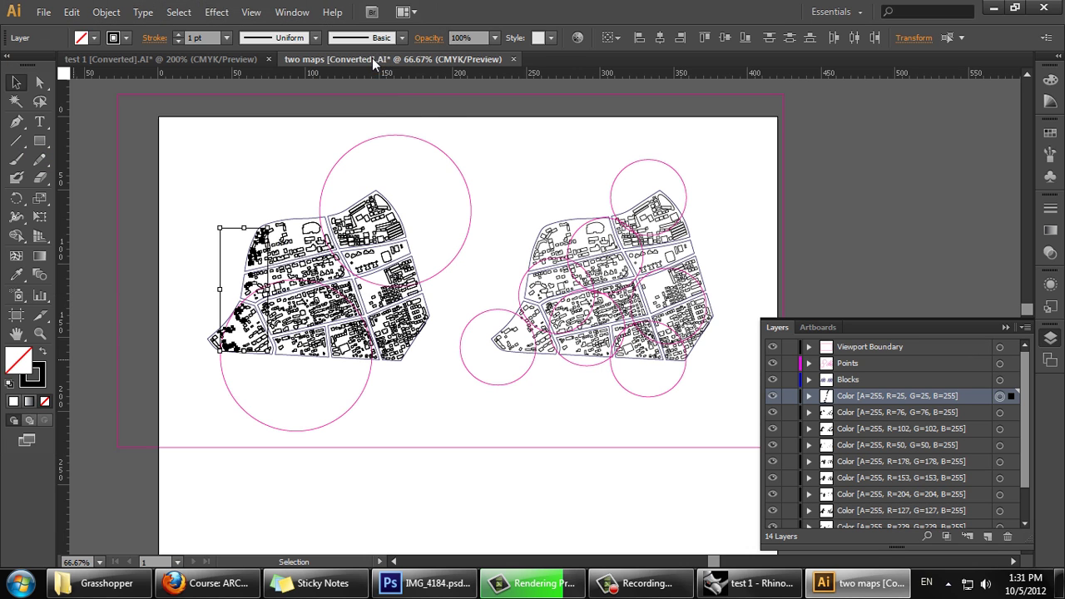
{"action": "left_click", "coordinate": [184, 231]}
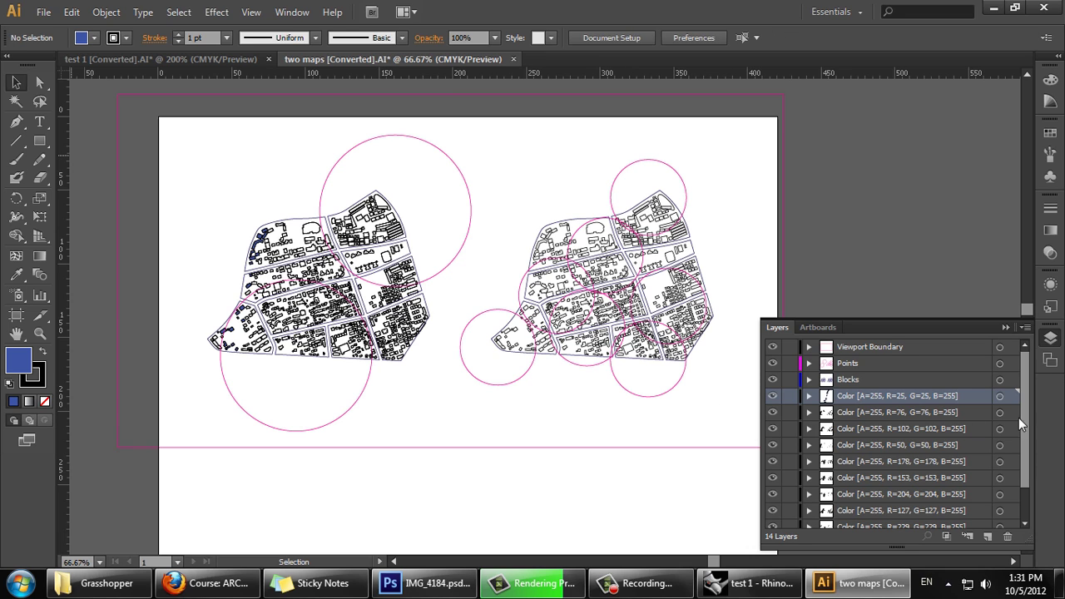
Target all artwork on the R=76 color layer.
{"action": "left_click", "coordinate": [1000, 413]}
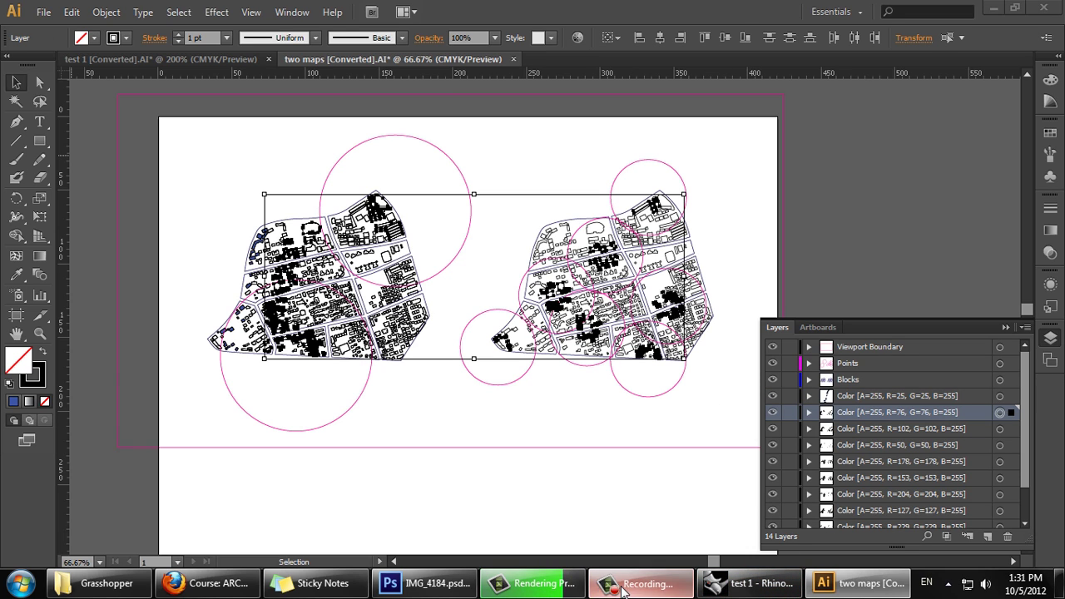
{"action": "left_click", "coordinate": [641, 583]}
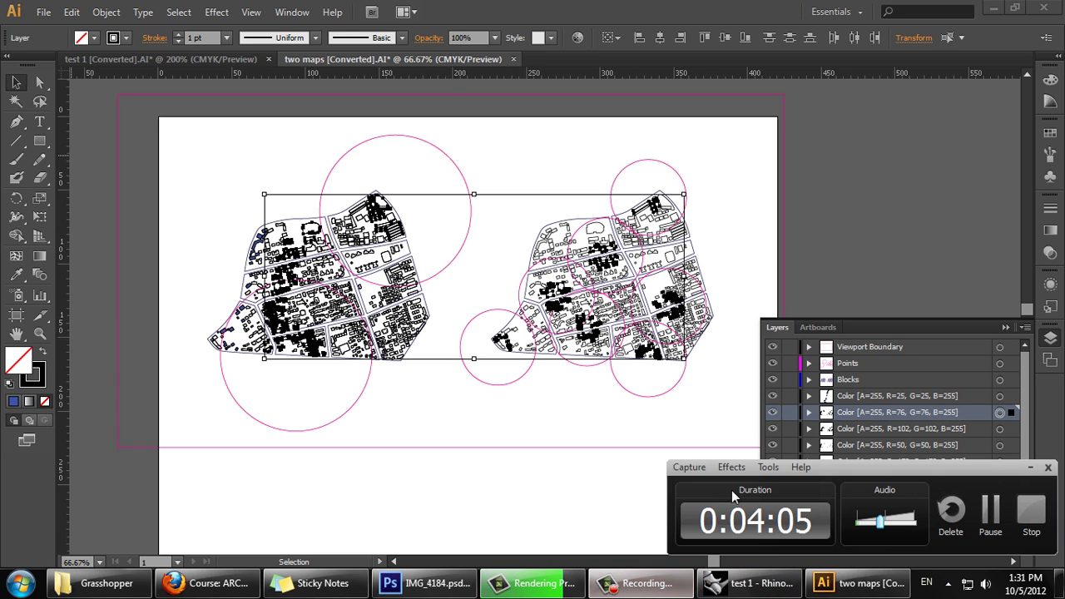
{"action": "left_click", "coordinate": [983, 520]}
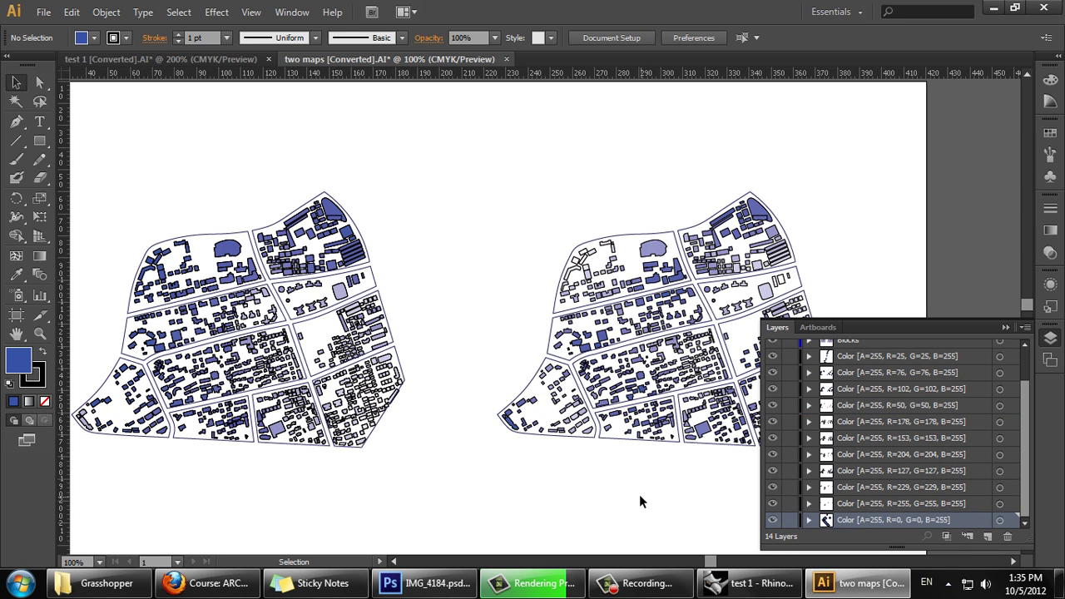
Highlight all color layers in the layer list, from R=25 through R=0.
{"action": "key", "text": "alt"}
{"action": "key", "text": "alt"}
{"action": "scroll", "coordinate": [892, 472], "scroll_direction": "up", "scroll_amount": 3}
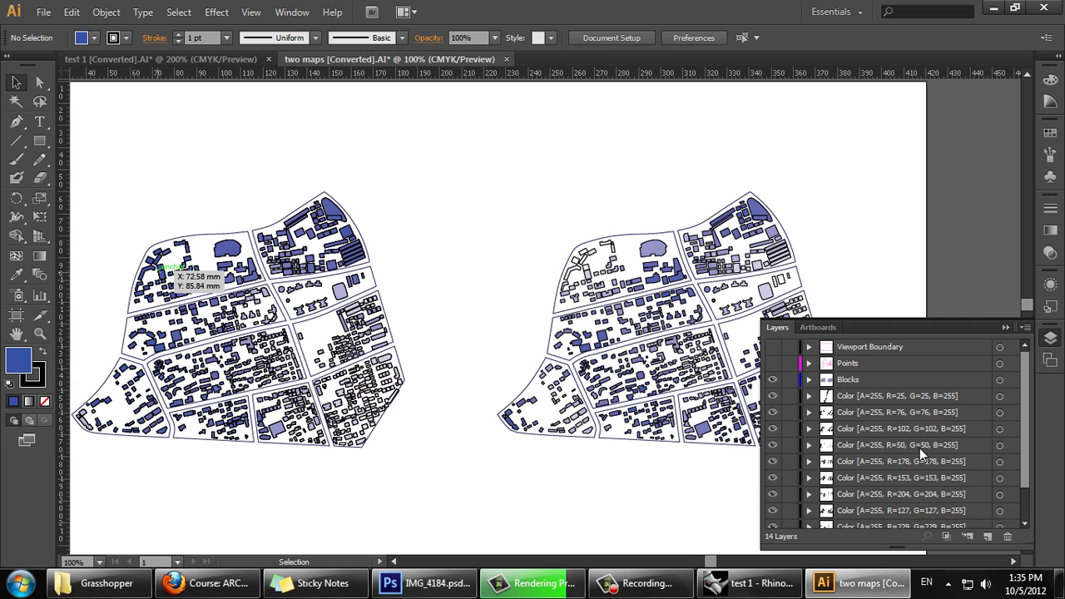
{"action": "left_click", "coordinate": [901, 391], "text": "shift"}
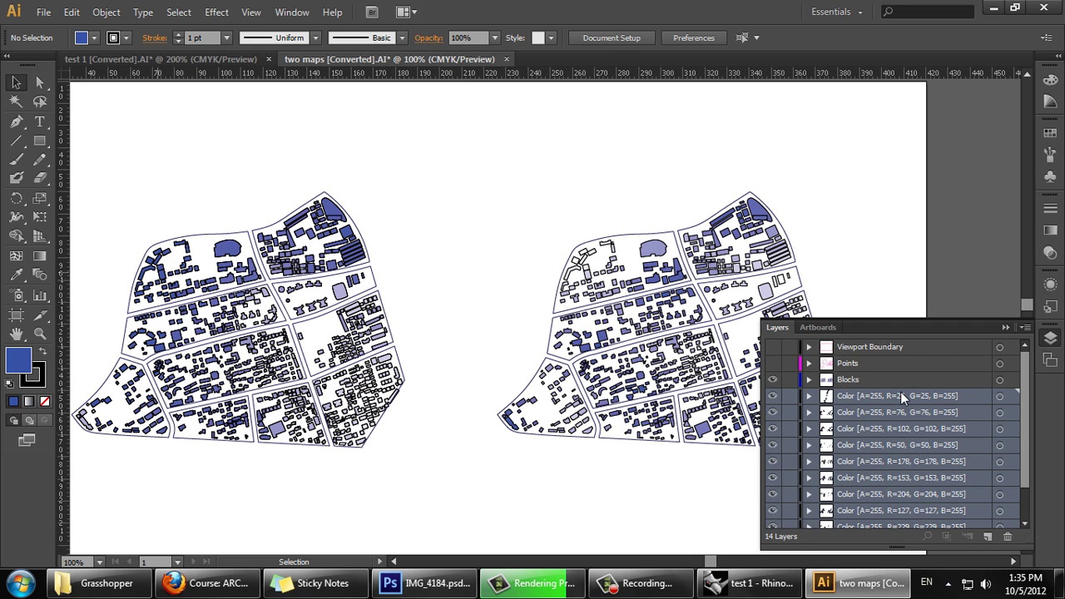
{"action": "scroll", "coordinate": [902, 398], "scroll_direction": "down", "scroll_amount": 2}
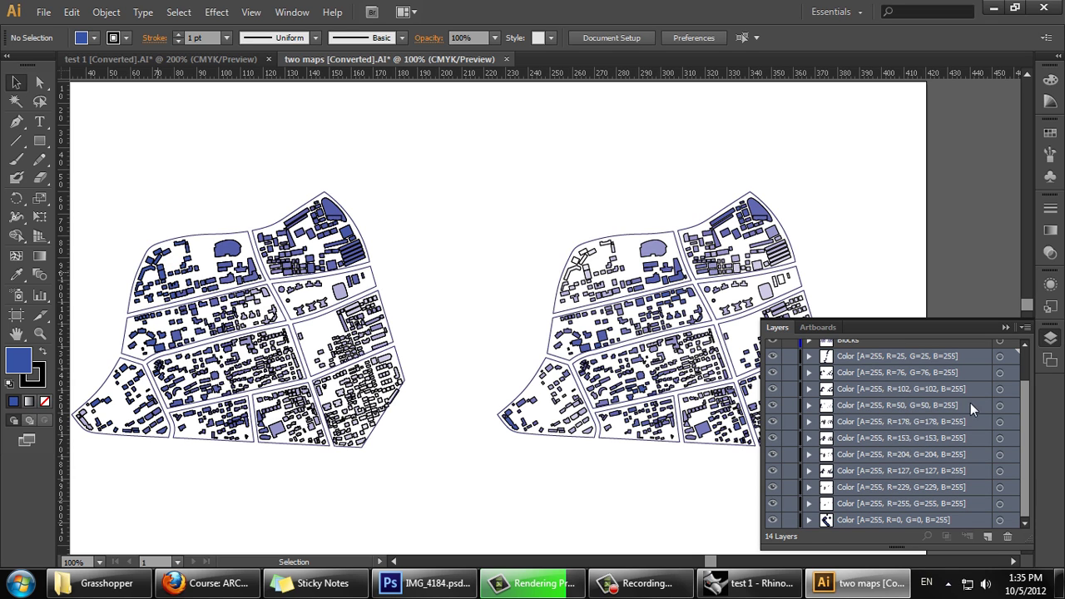
Target the artwork on every color layer together, from R=25 down to R=0, so all buildings are selected.
{"action": "left_click", "coordinate": [999, 374]}
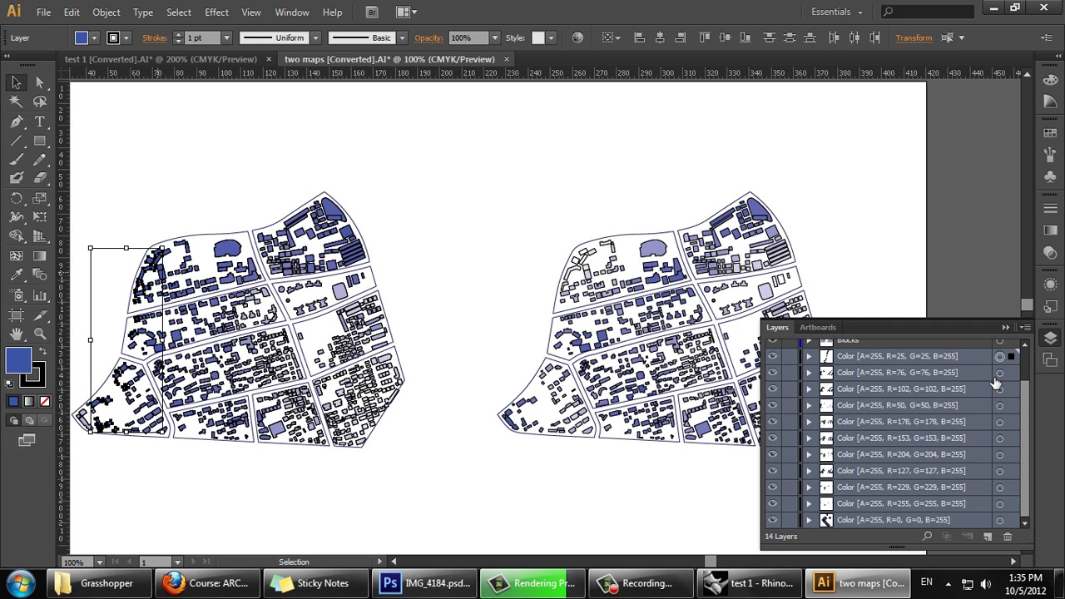
{"action": "left_click", "coordinate": [999, 373], "text": "shift"}
{"action": "left_click", "coordinate": [1000, 389], "text": "shift"}
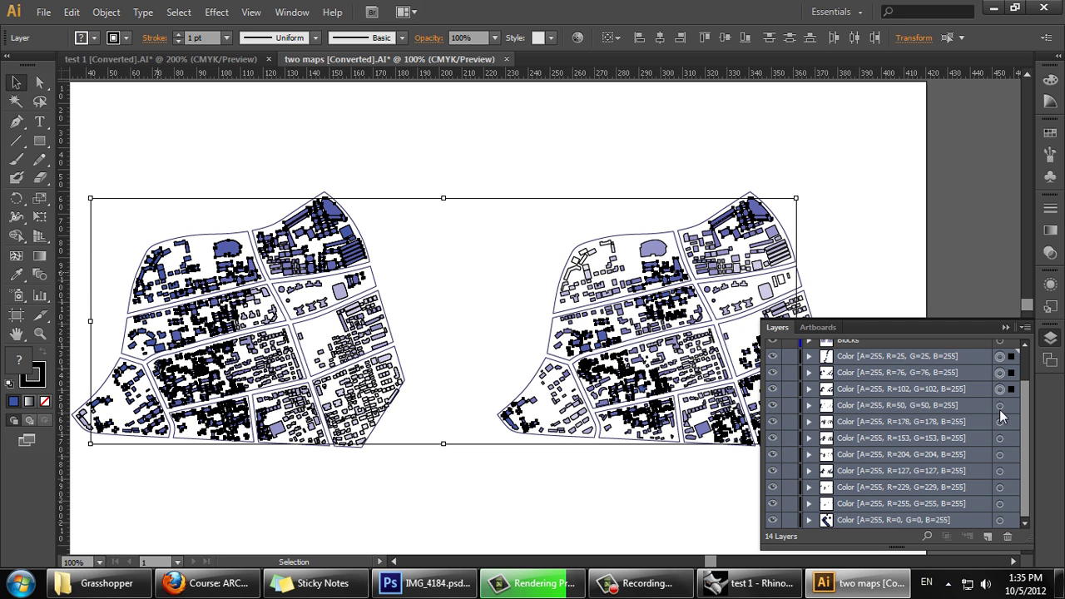
{"action": "left_click", "coordinate": [1000, 405], "text": "shift"}
{"action": "left_click", "coordinate": [999, 422], "text": "shift"}
{"action": "left_click", "coordinate": [999, 438], "text": "shift"}
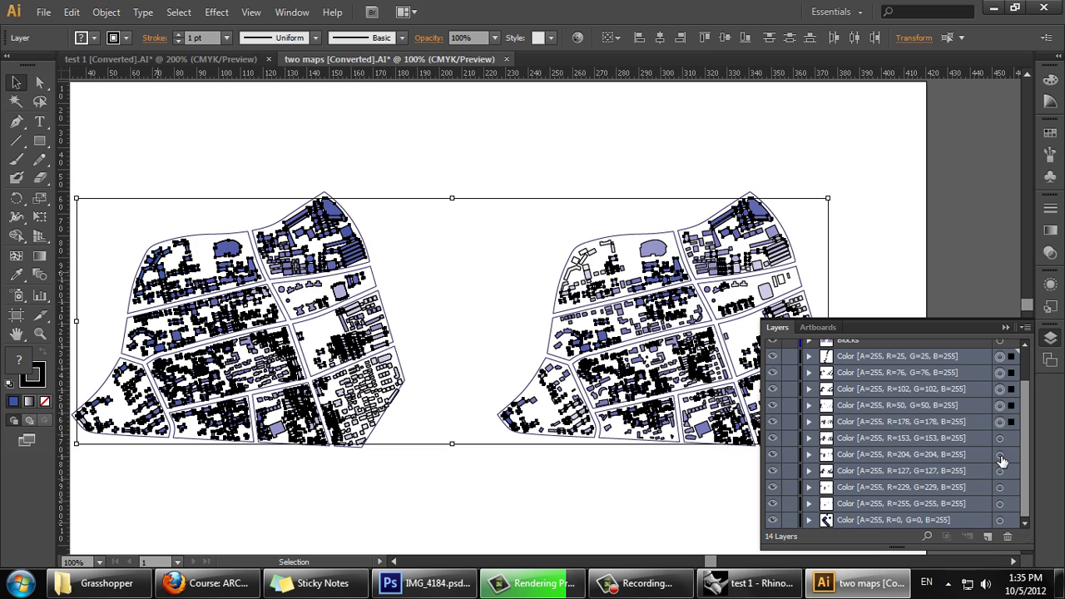
{"action": "left_click", "coordinate": [1000, 455], "text": "shift"}
{"action": "left_click", "coordinate": [999, 471], "text": "shift"}
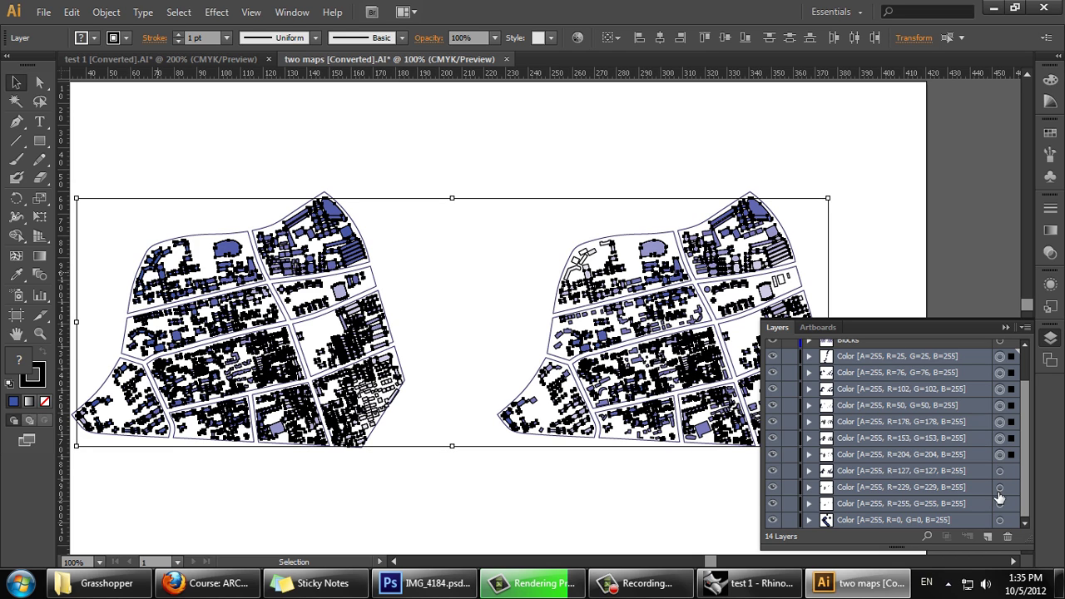
{"action": "left_click", "coordinate": [999, 487], "text": "shift"}
{"action": "left_click", "coordinate": [999, 503], "text": "shift"}
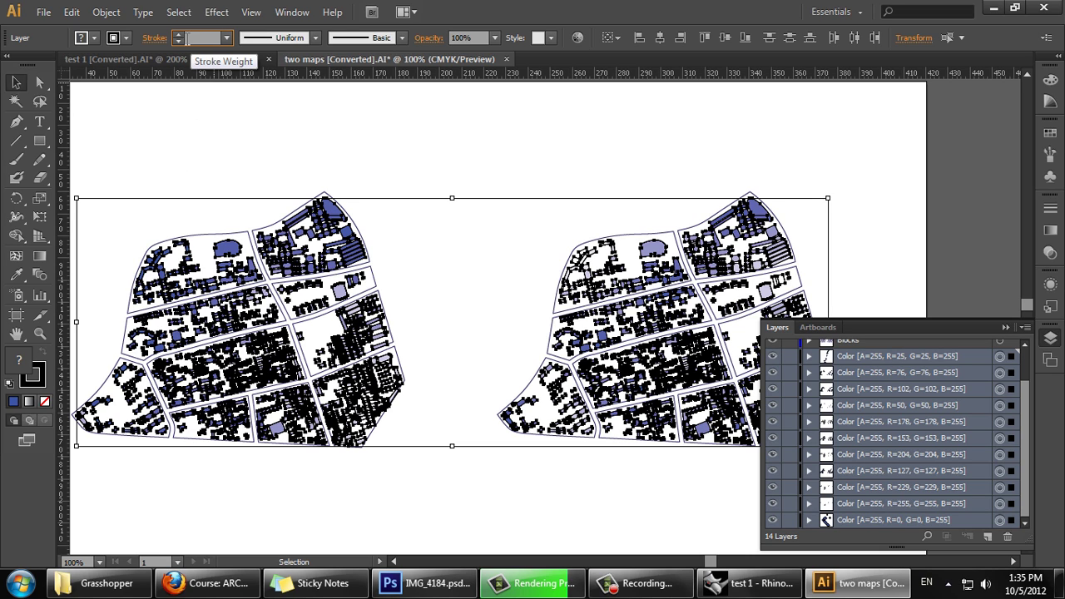
Set the stroke weight of the selected buildings to 0.05 pt and deselect them.
{"action": "type", "text": ".05"}
{"action": "key", "text": "Return"}
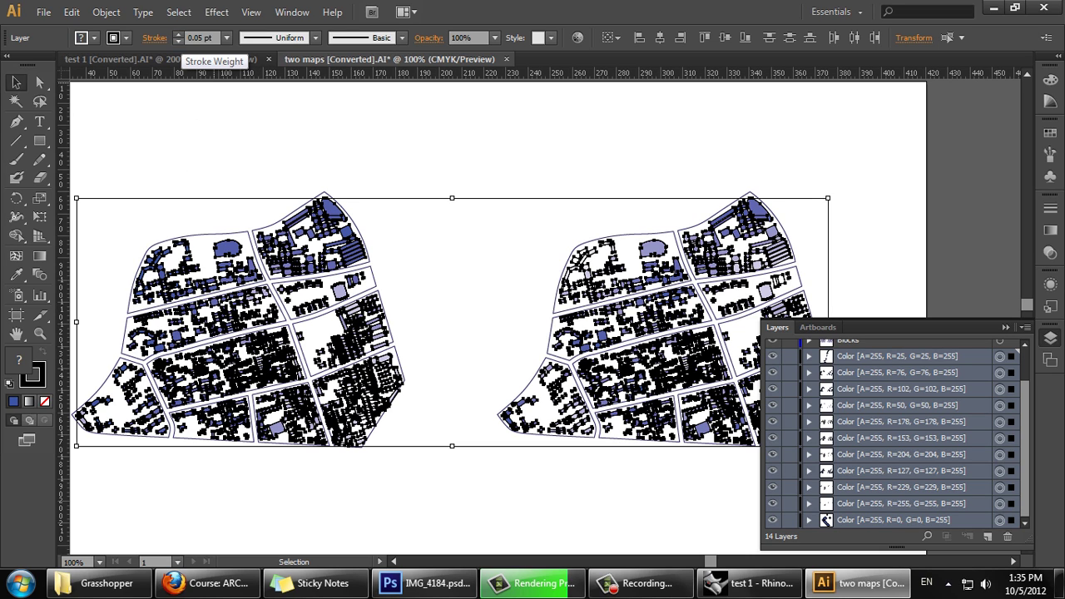
{"action": "left_click", "coordinate": [289, 132]}
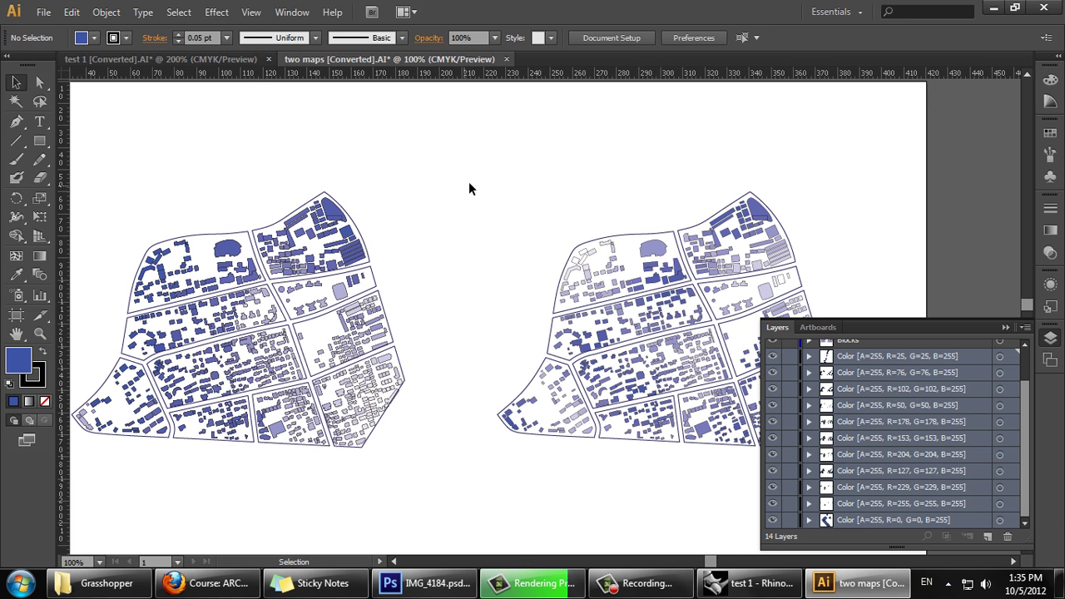
{"action": "scroll", "coordinate": [471, 175], "scroll_direction": "down", "scroll_amount": 1}
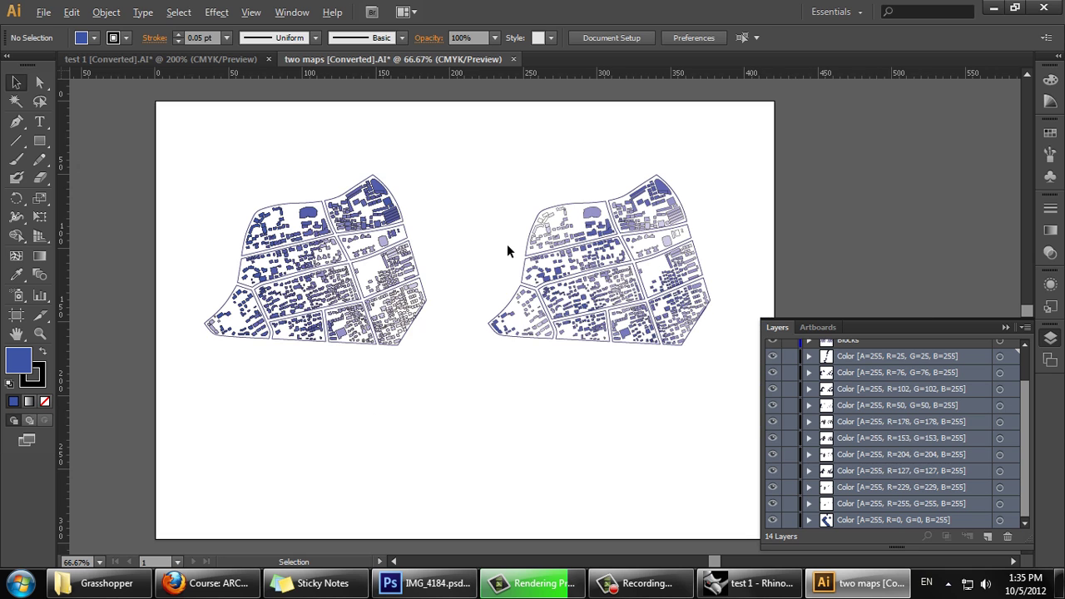
{"action": "scroll", "coordinate": [437, 234], "scroll_direction": "up", "scroll_amount": 1}
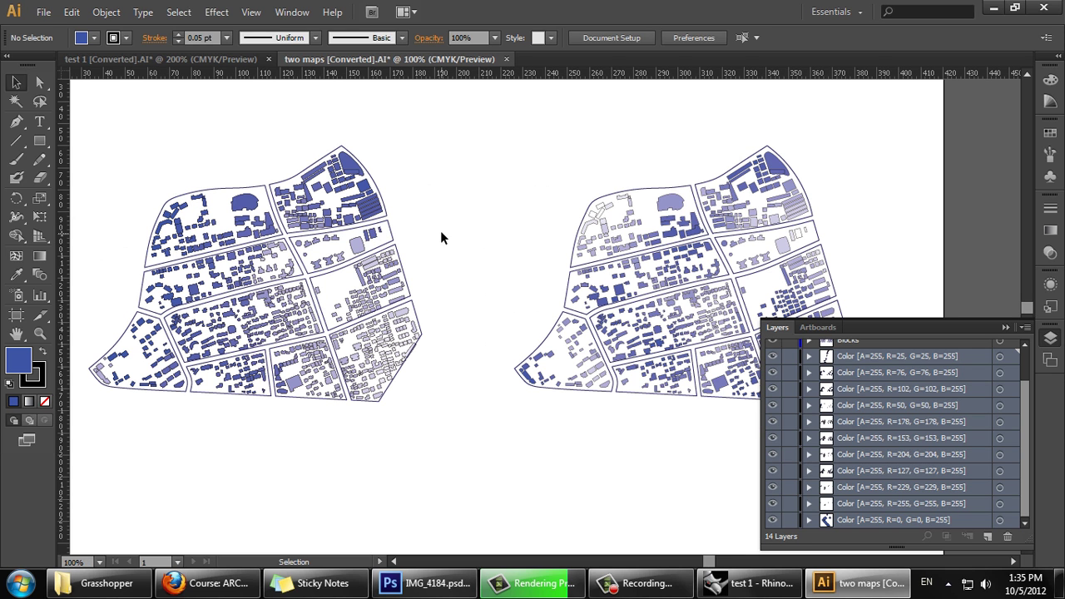
{"action": "scroll", "coordinate": [371, 216], "scroll_direction": "down", "scroll_amount": 1}
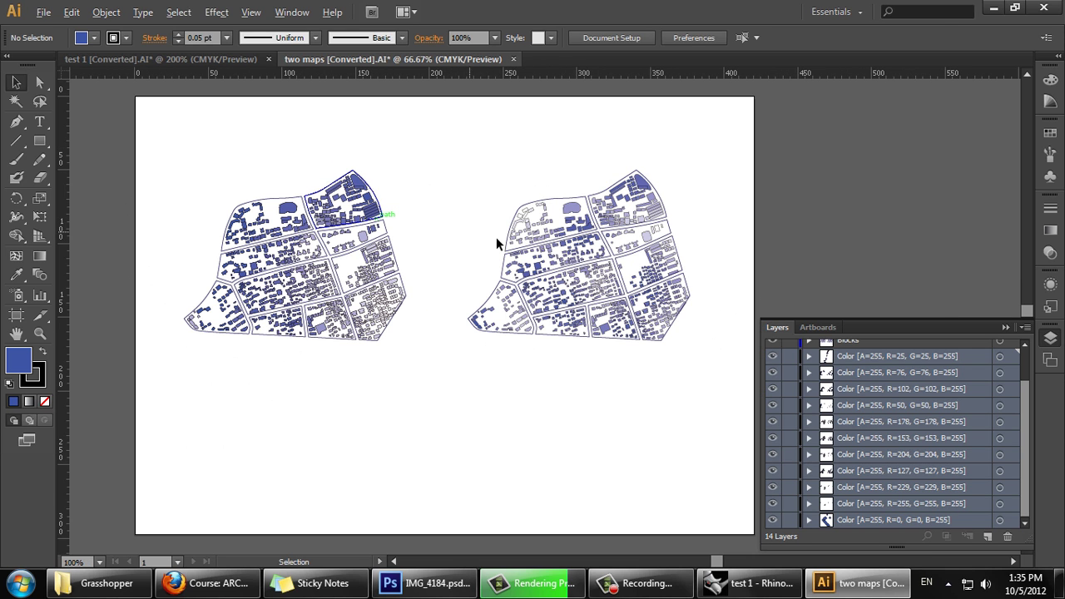
{"action": "left_click", "coordinate": [641, 584]}
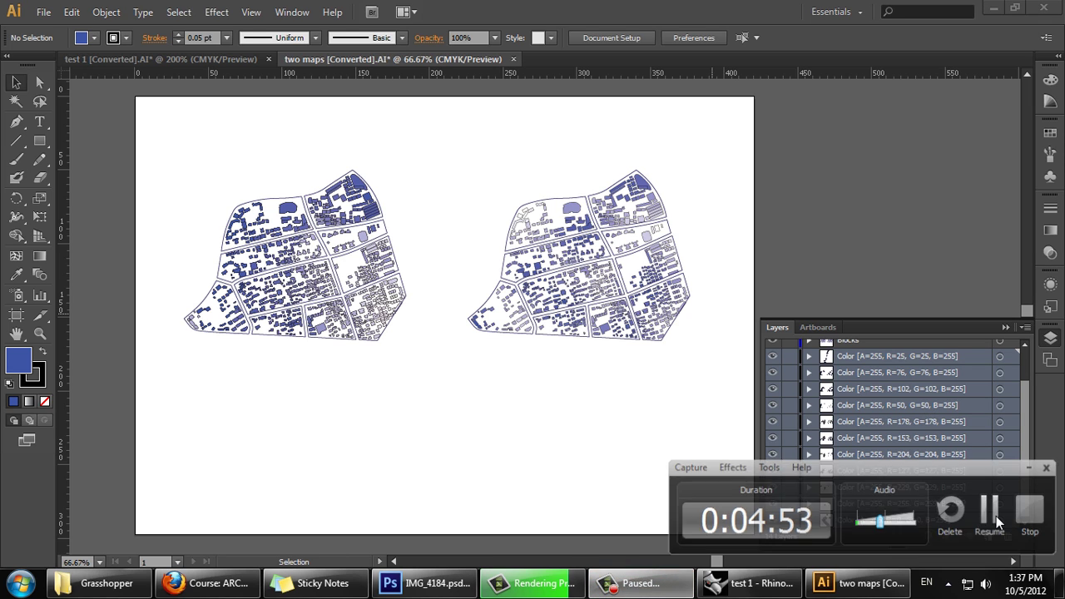
{"action": "left_click", "coordinate": [992, 516]}
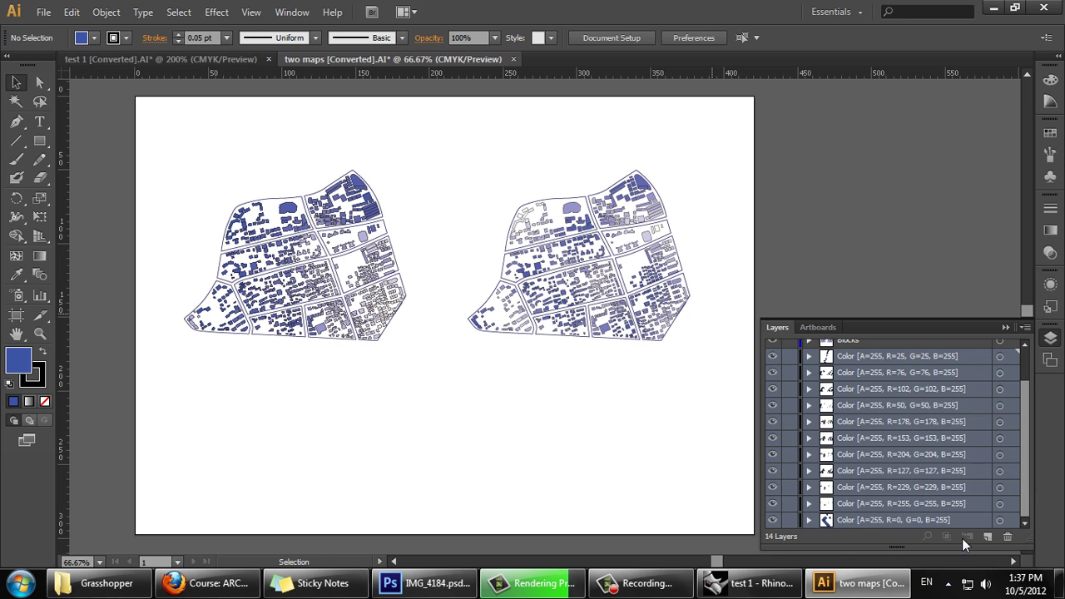
Switch to Photoshop with IMG_4184.psd and maximize its window.
{"action": "mouse_move", "coordinate": [458, 592]}
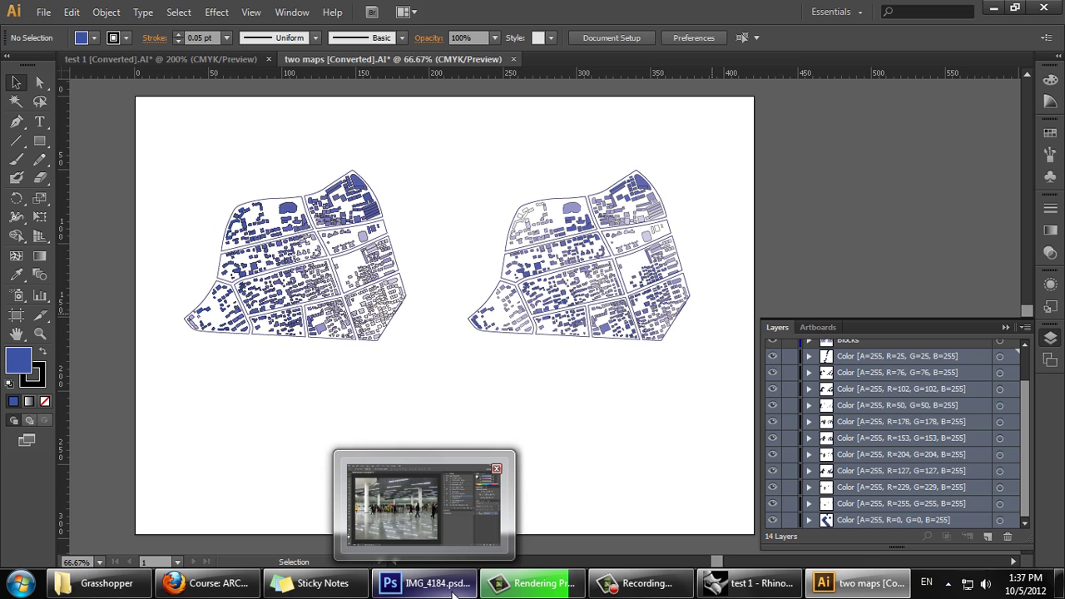
{"action": "left_click", "coordinate": [447, 592]}
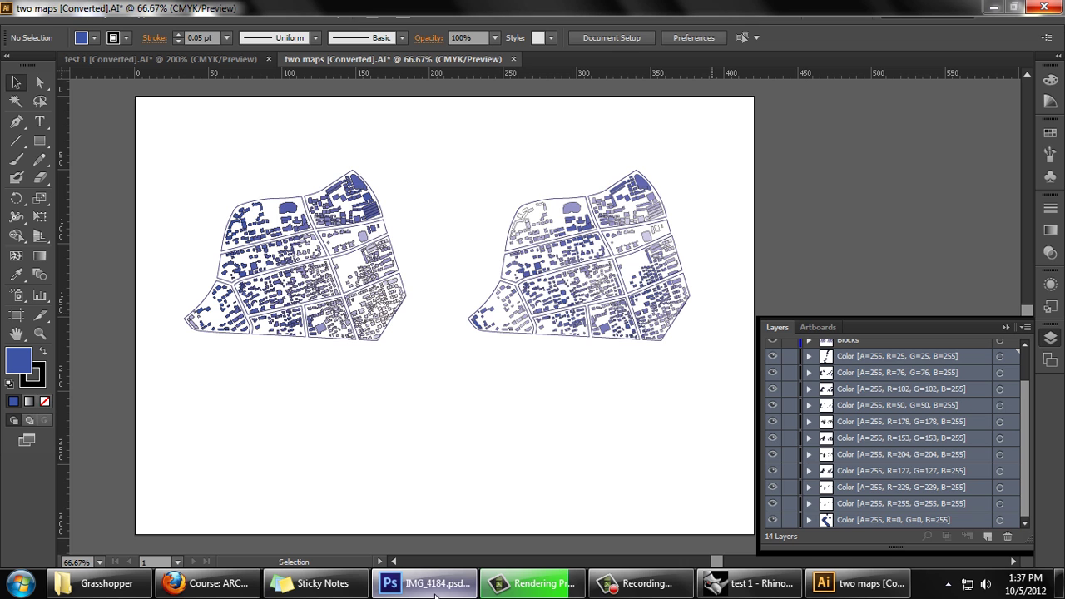
{"action": "mouse_move", "coordinate": [435, 593]}
{"action": "left_click", "coordinate": [433, 519]}
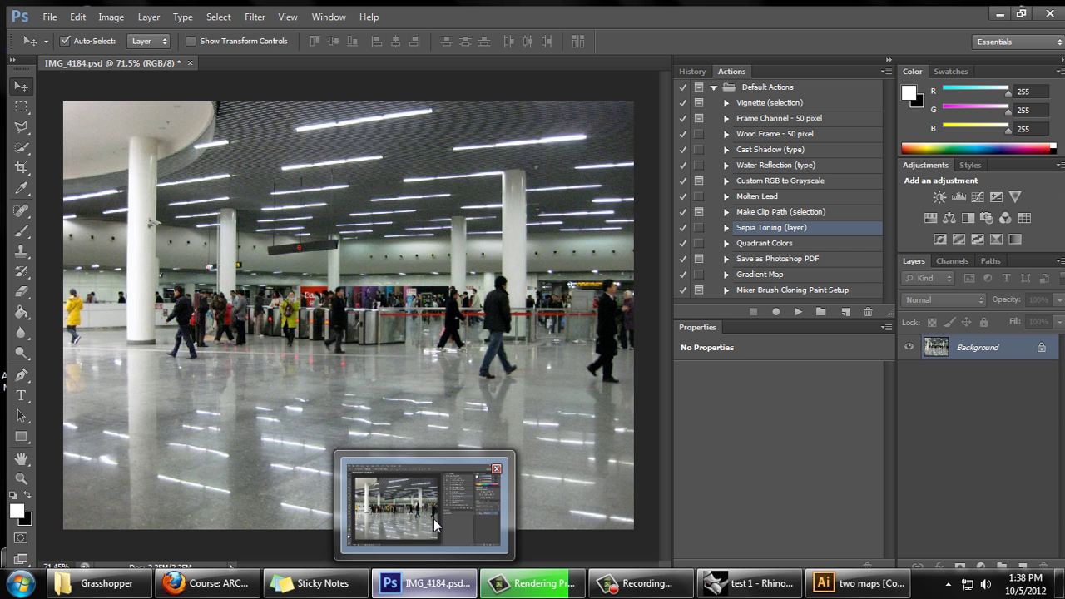
{"action": "key", "text": "alt+Tab"}
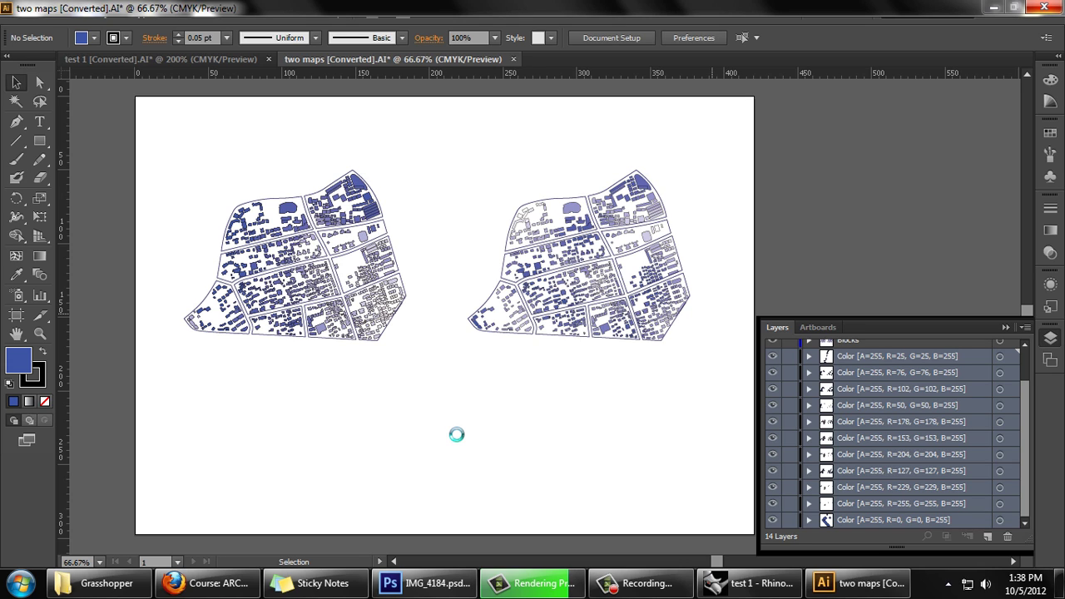
{"action": "left_click", "coordinate": [995, 9]}
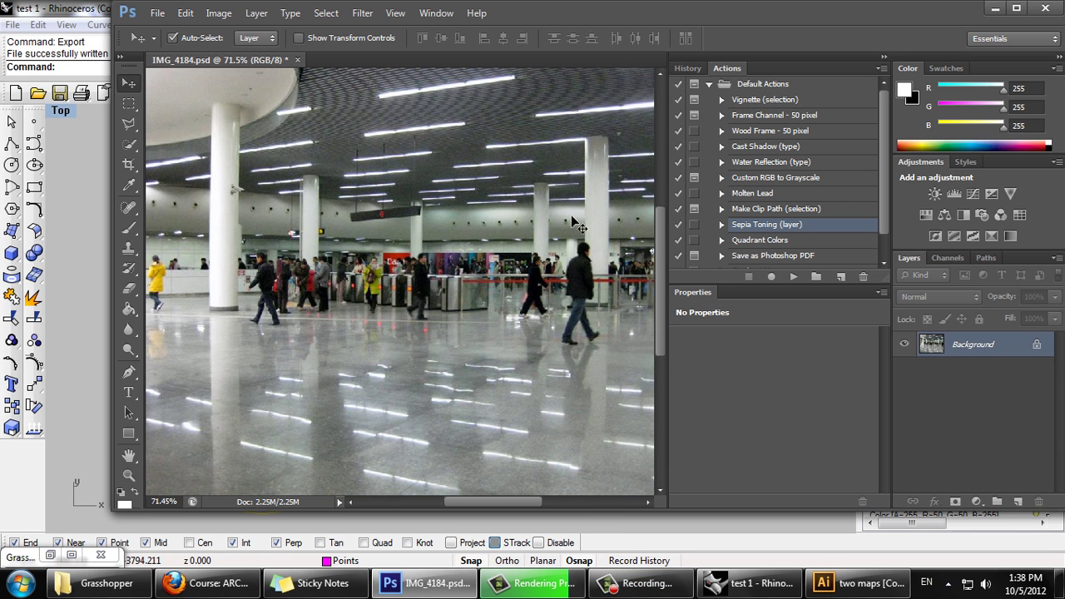
{"action": "double_click", "coordinate": [764, 14]}
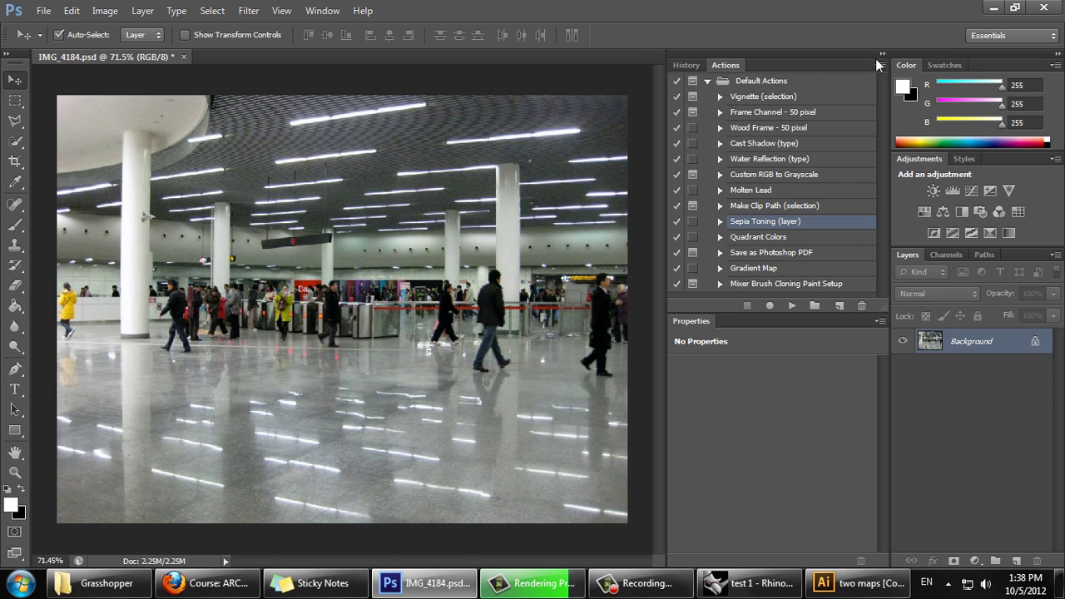
Expand the Sepia Toning (layer) action and examine the commands it contains.
{"action": "left_click", "coordinate": [291, 13]}
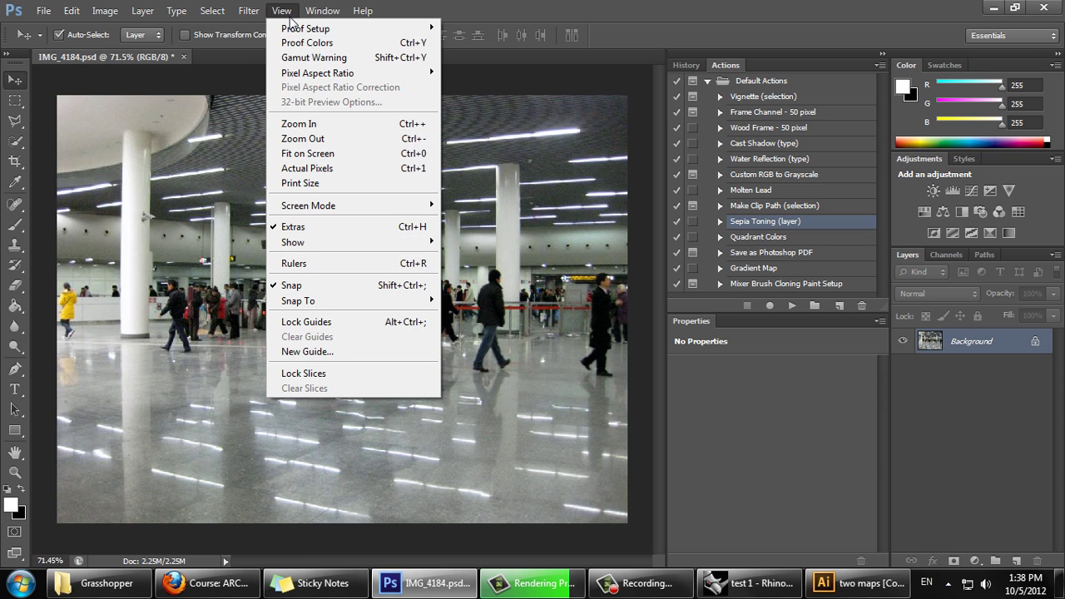
{"action": "mouse_move", "coordinate": [322, 10]}
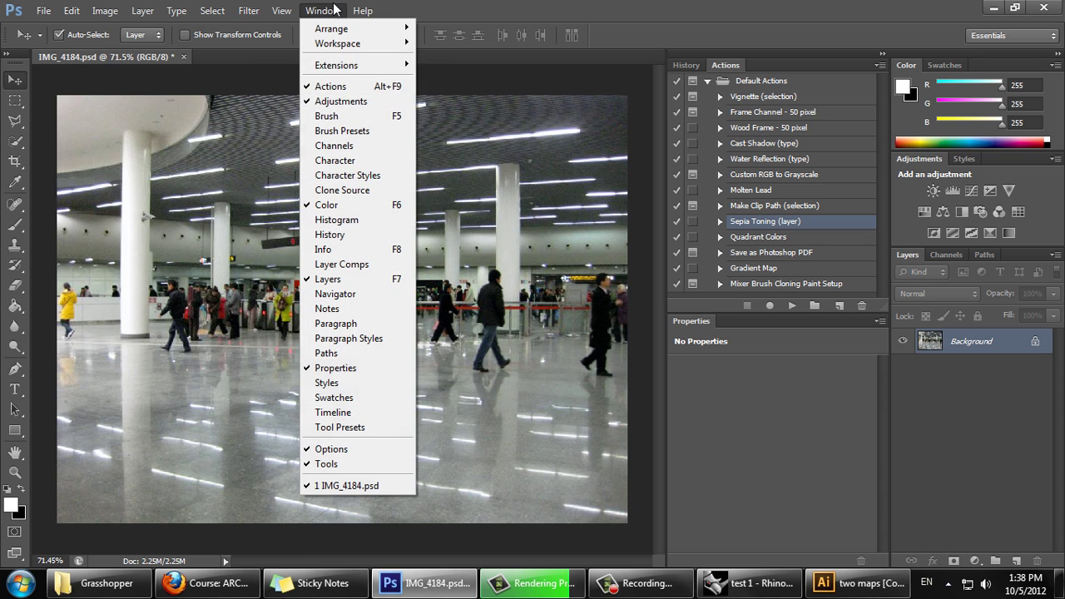
{"action": "left_click", "coordinate": [709, 7]}
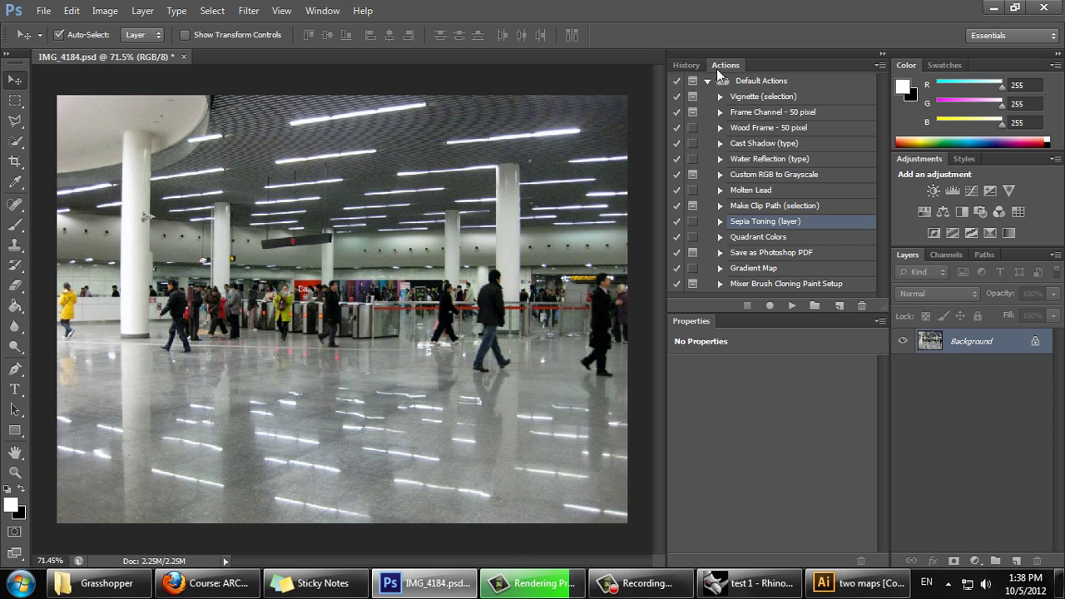
{"action": "left_click", "coordinate": [720, 222]}
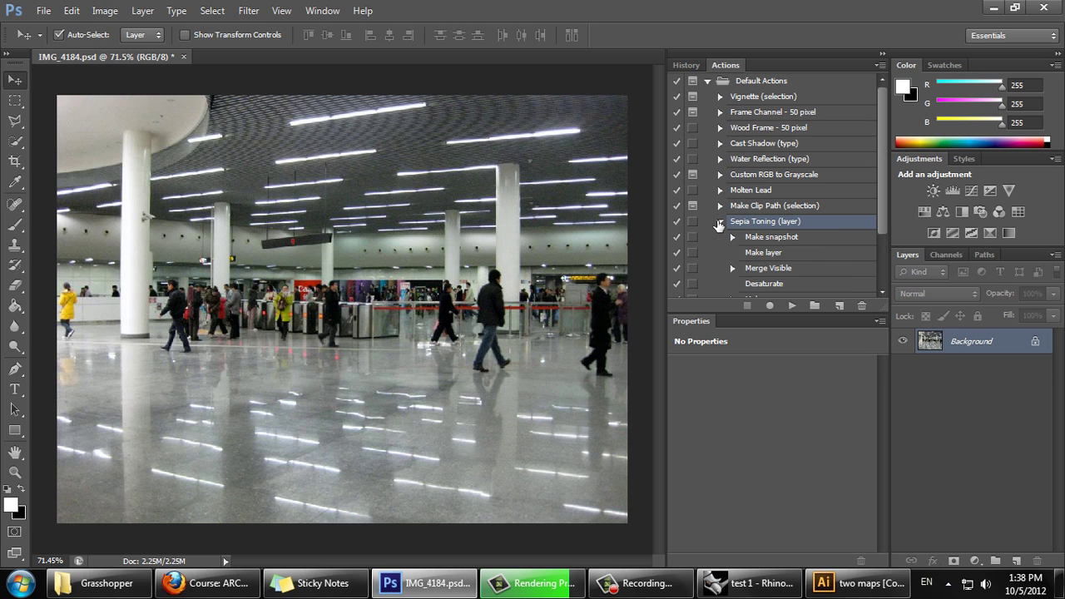
{"action": "scroll", "coordinate": [840, 264], "scroll_direction": "down", "scroll_amount": 2}
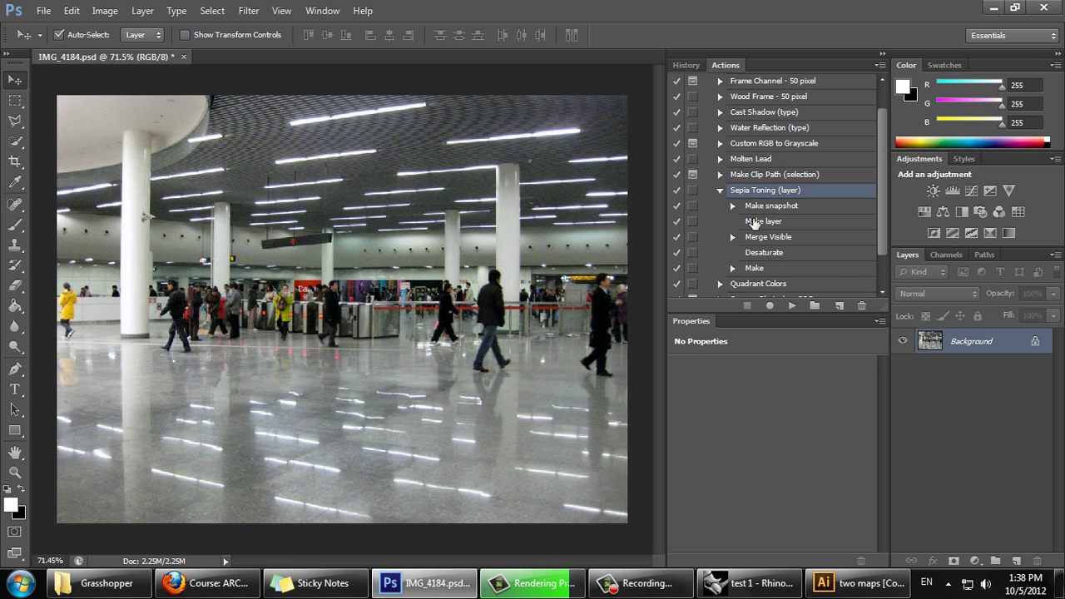
Play the whole Sepia Toning (layer) action on the station photo.
{"action": "left_click", "coordinate": [721, 190]}
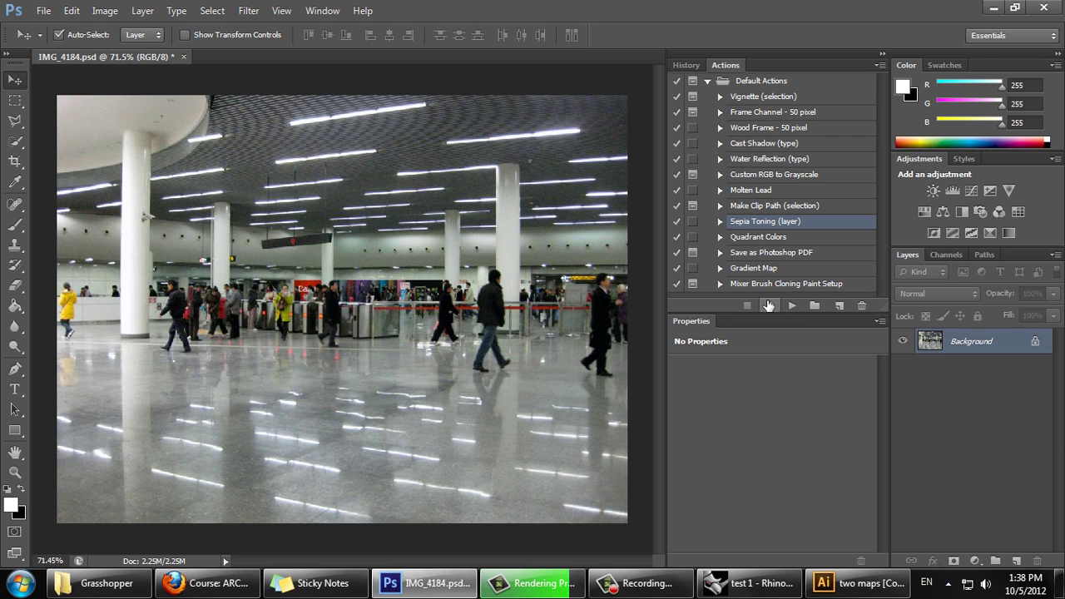
{"action": "left_click", "coordinate": [721, 222]}
{"action": "left_click", "coordinate": [761, 238]}
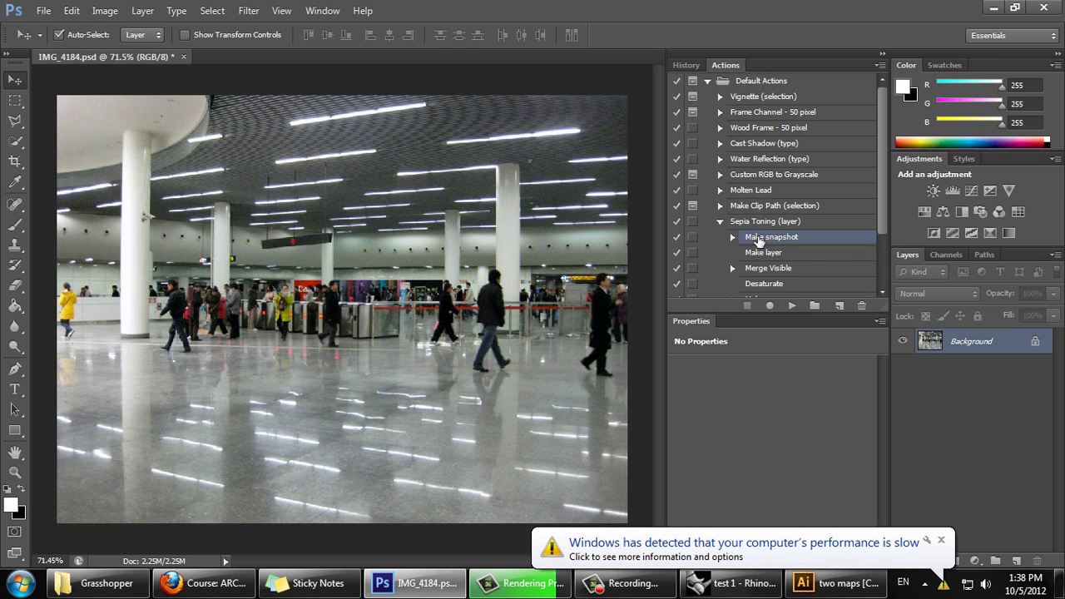
{"action": "left_click", "coordinate": [764, 223]}
{"action": "left_click", "coordinate": [794, 307]}
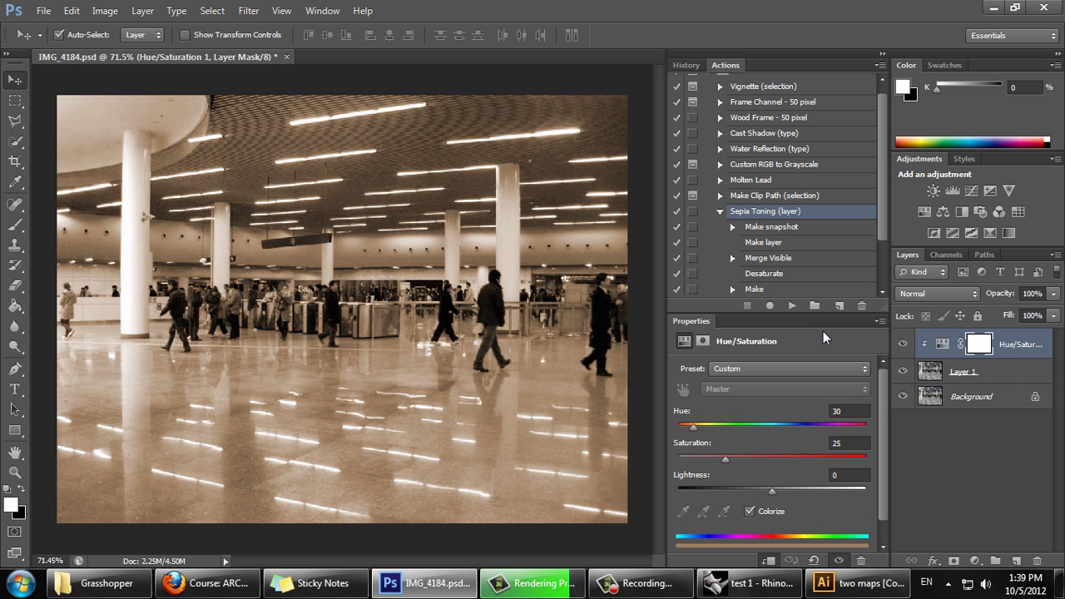
Merge the Hue/Saturation adjustment, Layer 1 and Background into a single layer.
{"action": "left_click", "coordinate": [979, 393], "text": "shift"}
{"action": "right_click", "coordinate": [979, 394]}
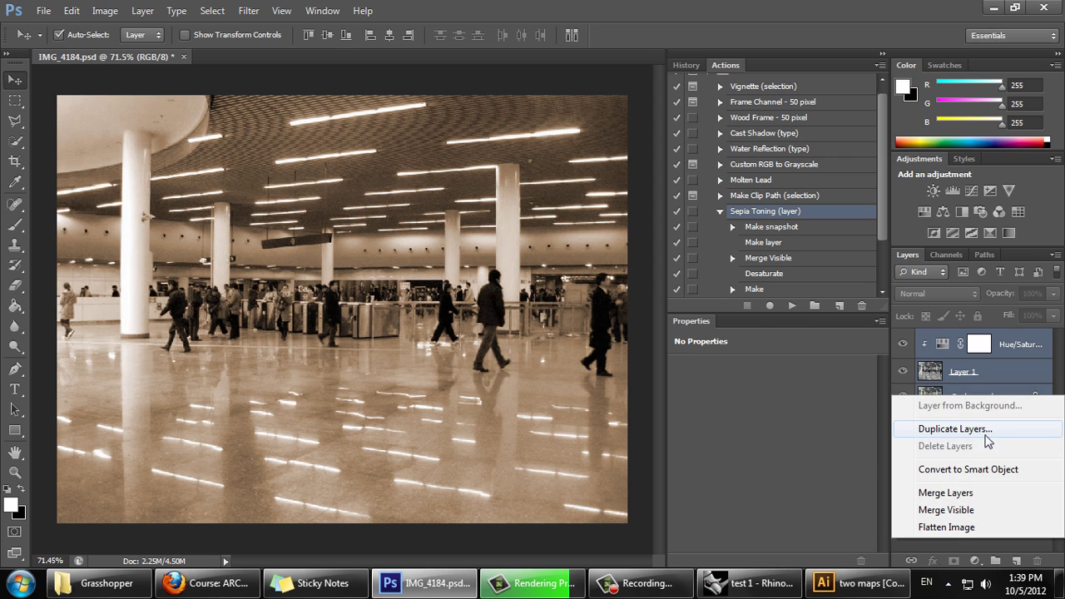
{"action": "left_click", "coordinate": [962, 494]}
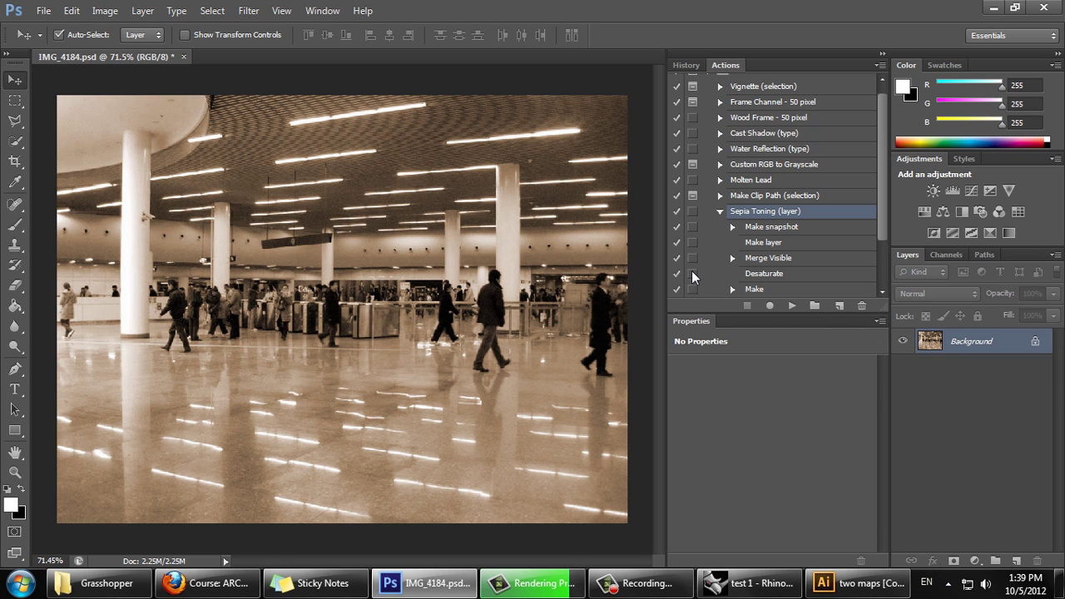
Tint the merged photo blue with a Hue/Saturation adjustment, using Colorize with hue 204 and saturation 25.
{"action": "key", "text": "ctrl+u"}
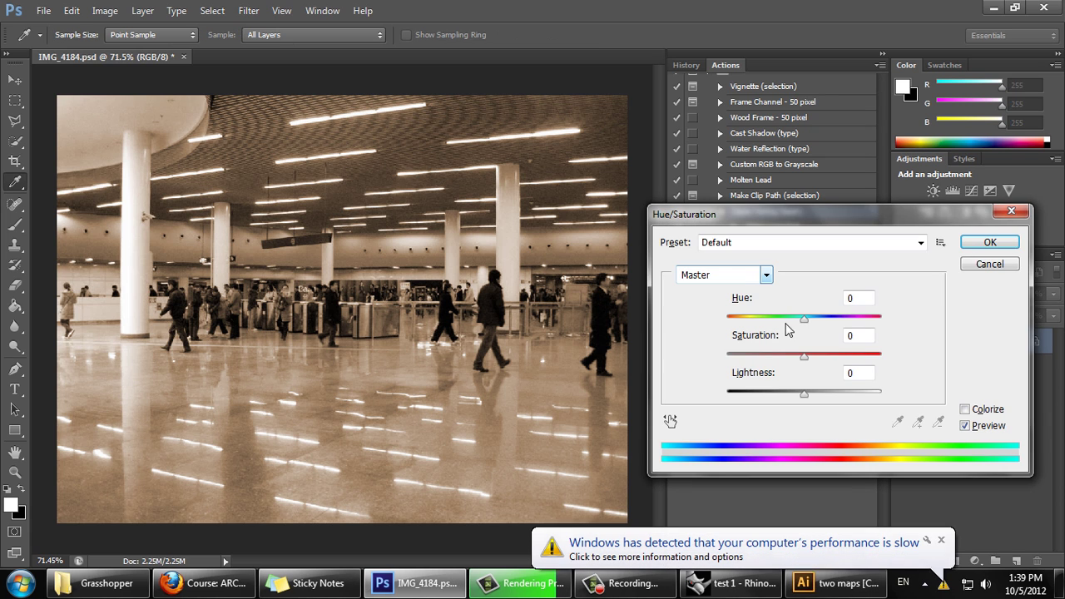
{"action": "left_click", "coordinate": [966, 409]}
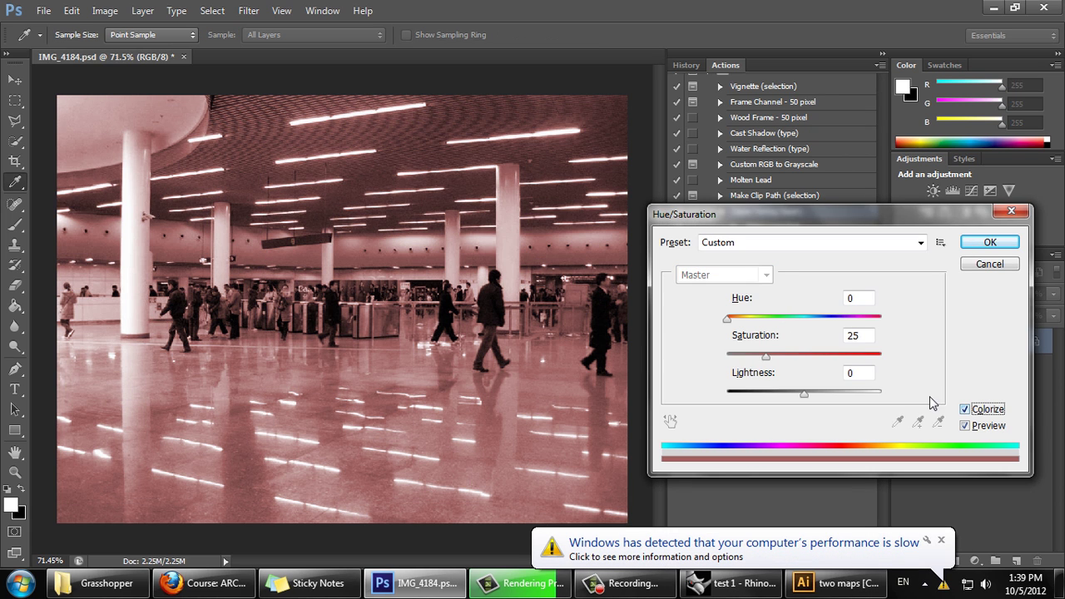
{"action": "left_click_drag", "start_coordinate": [731, 320], "coordinate": [801, 335]}
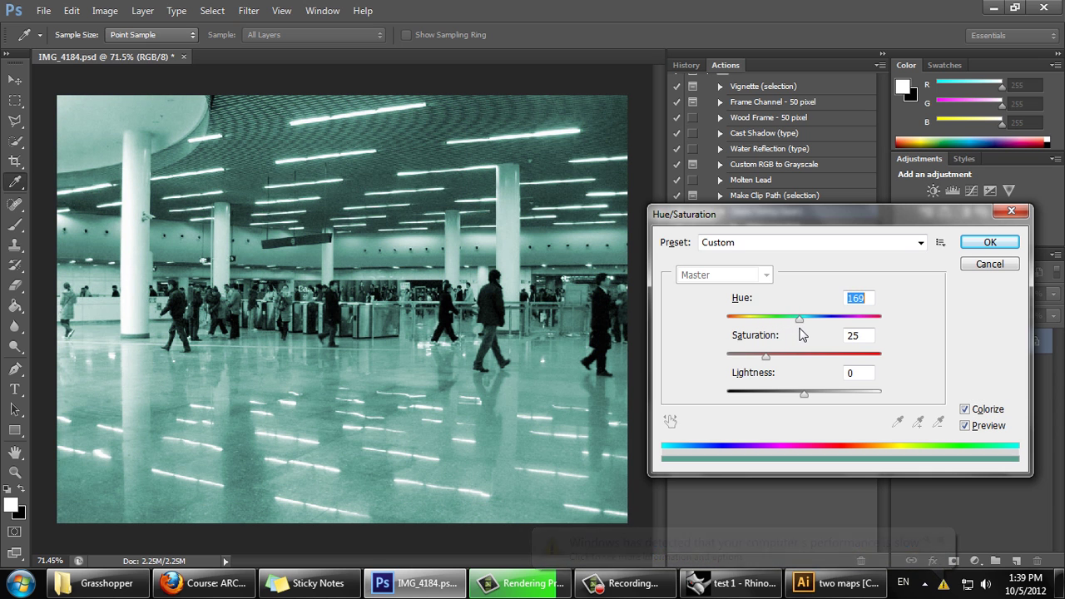
{"action": "left_click_drag", "start_coordinate": [799, 329], "coordinate": [817, 337]}
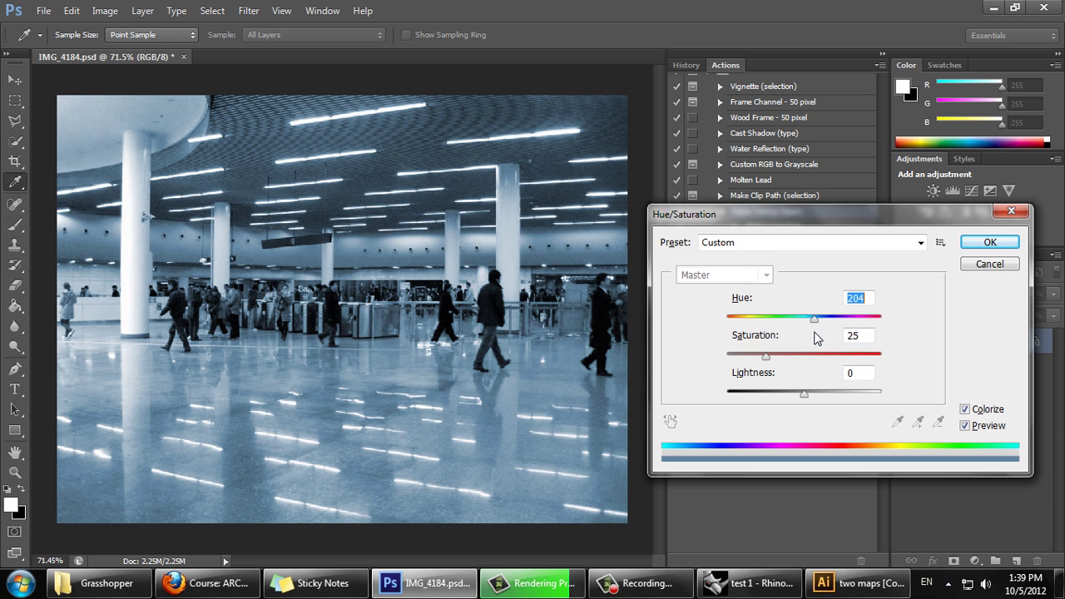
{"action": "left_click", "coordinate": [989, 243]}
{"action": "key", "text": "v"}
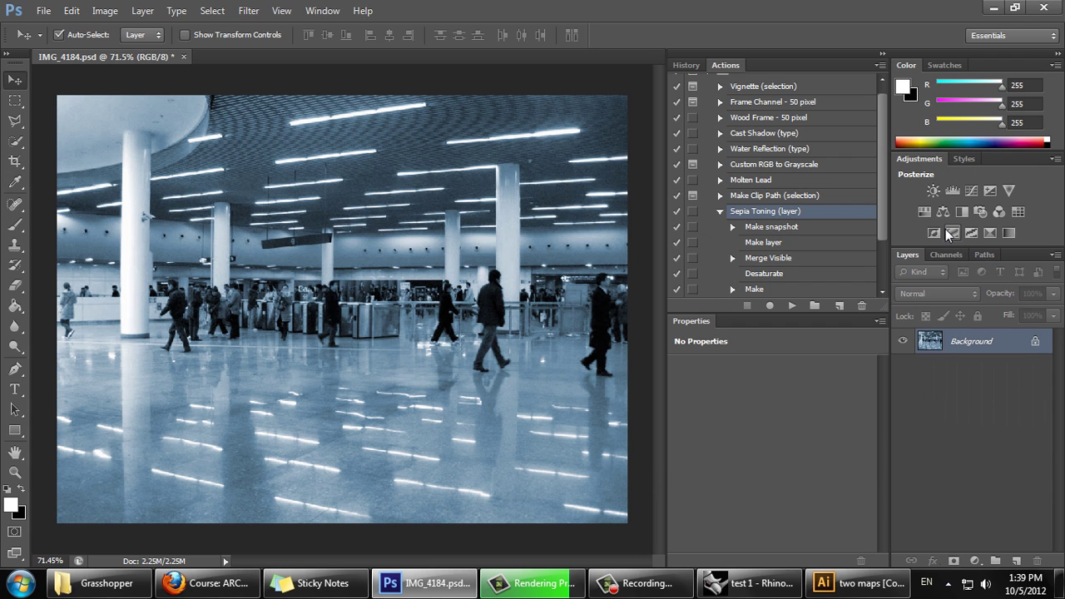
Save IMG_4184.psd and open the Filter Gallery for the tinted photo.
{"action": "key", "text": "ctrl+s"}
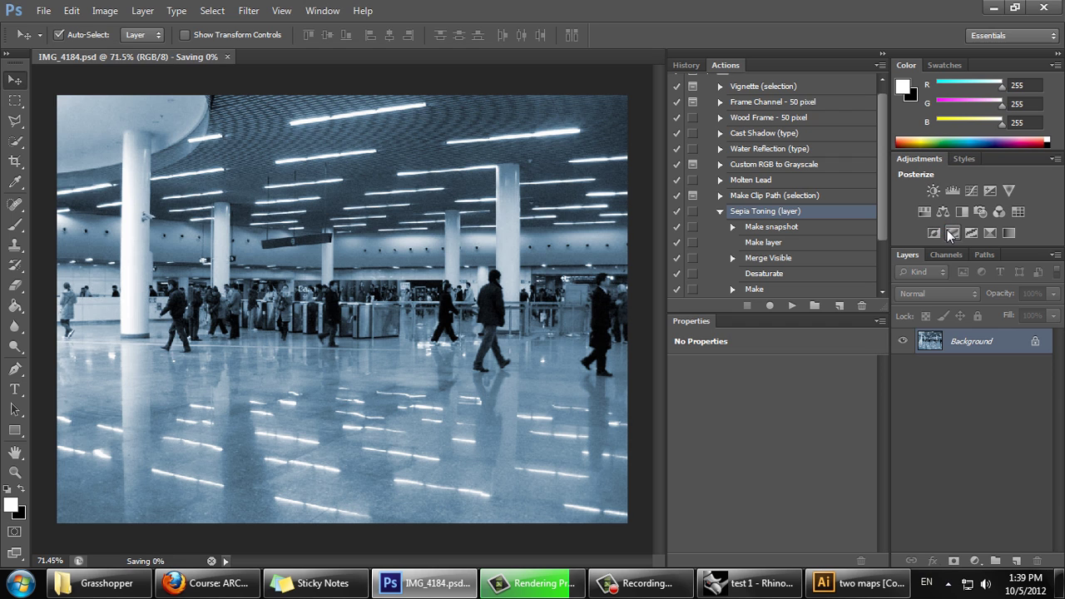
{"action": "left_click", "coordinate": [234, 11]}
{"action": "left_click", "coordinate": [266, 31]}
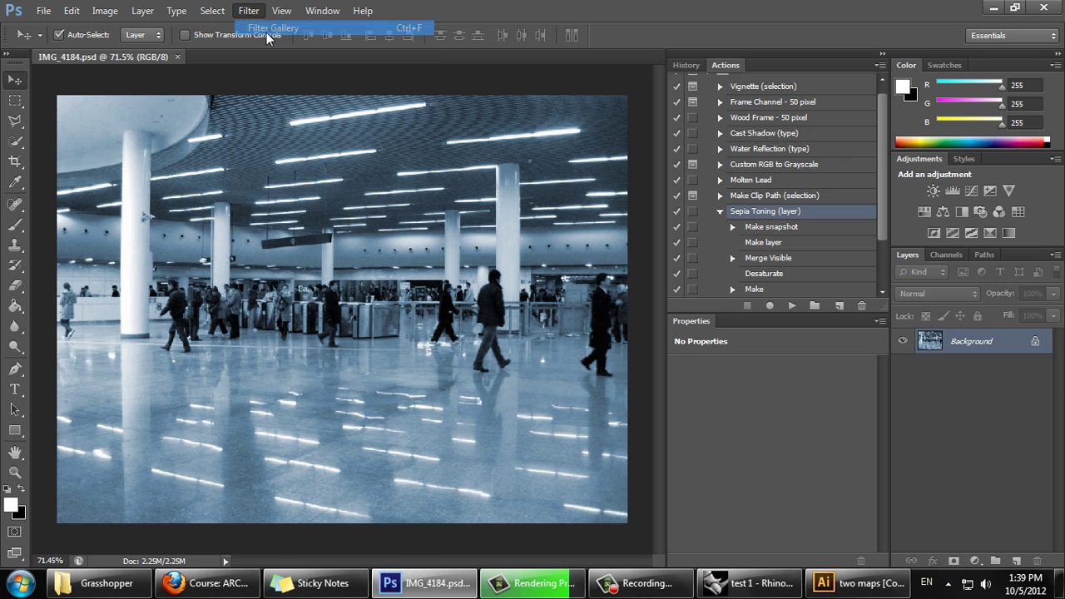
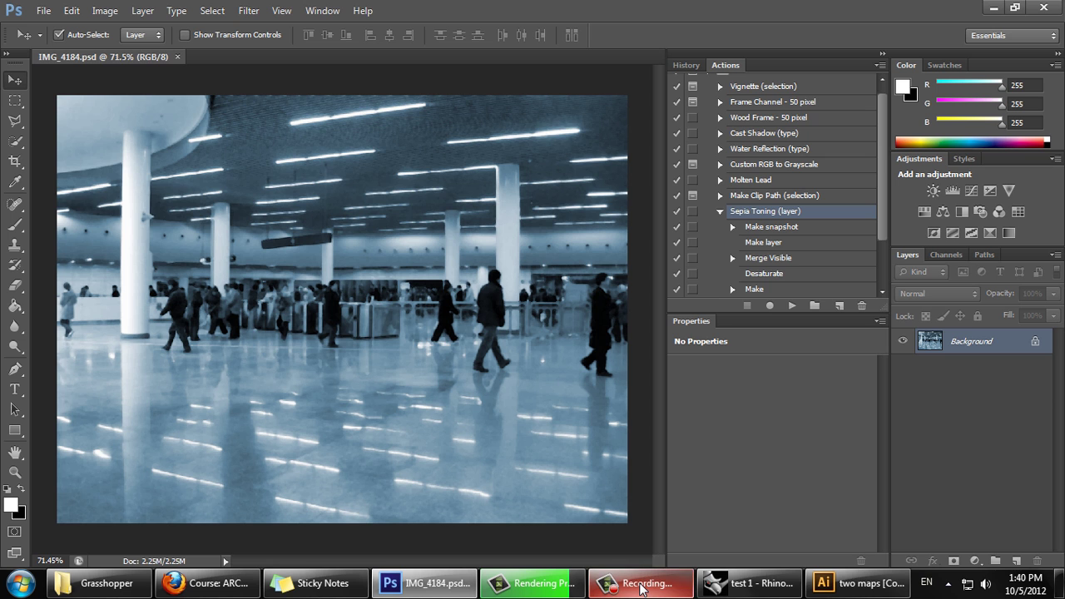
{"action": "mouse_move", "coordinate": [641, 589]}
{"action": "left_click", "coordinate": [644, 526]}
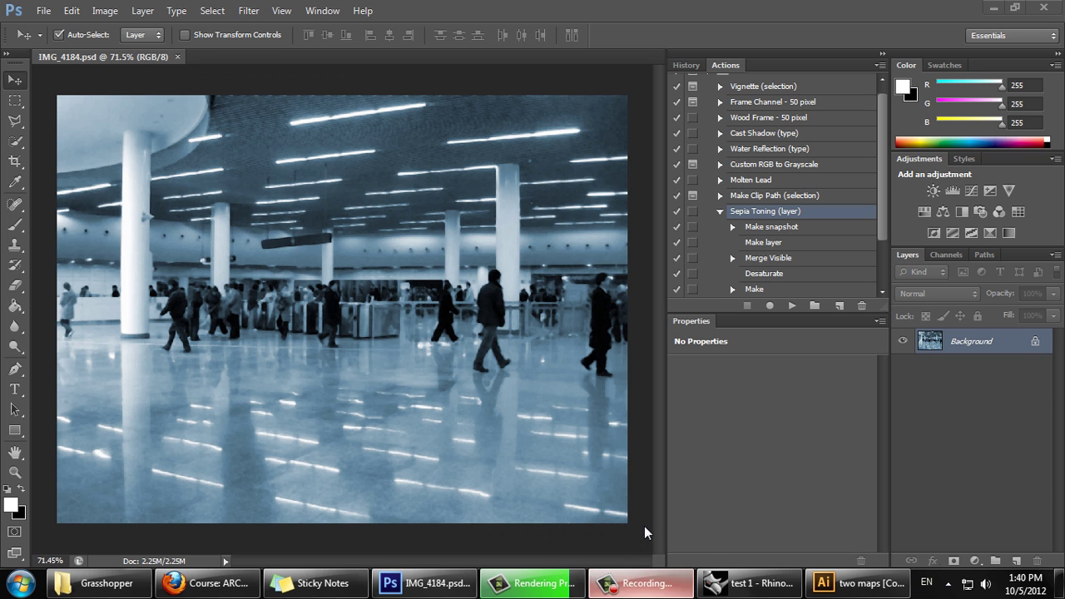
In the two maps document in Illustrator, add a layer named Background beneath all the color layers.
{"action": "left_click", "coordinate": [991, 512]}
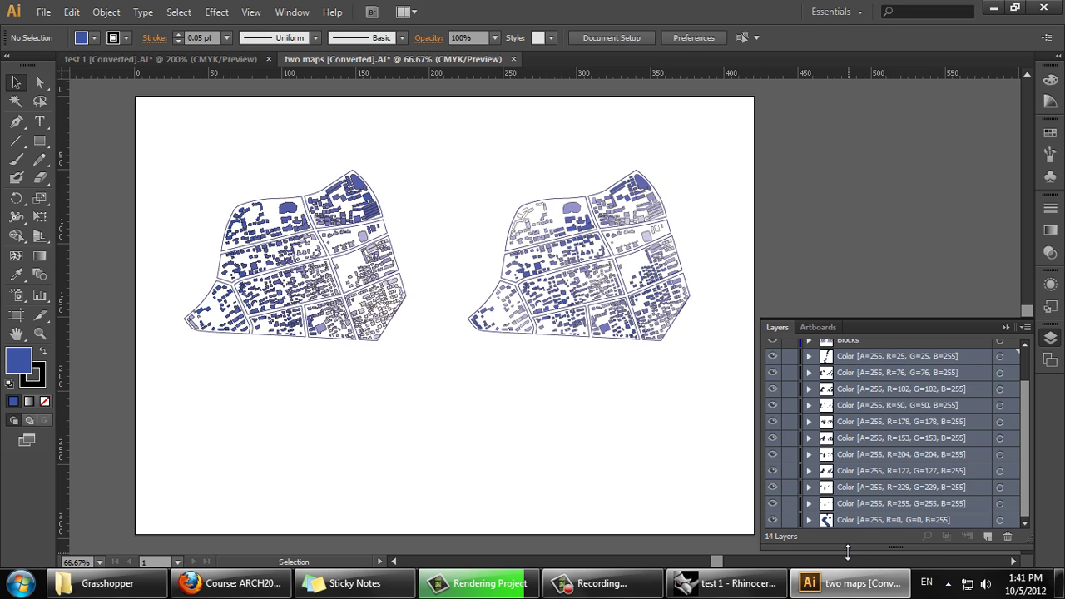
{"action": "left_click", "coordinate": [987, 534]}
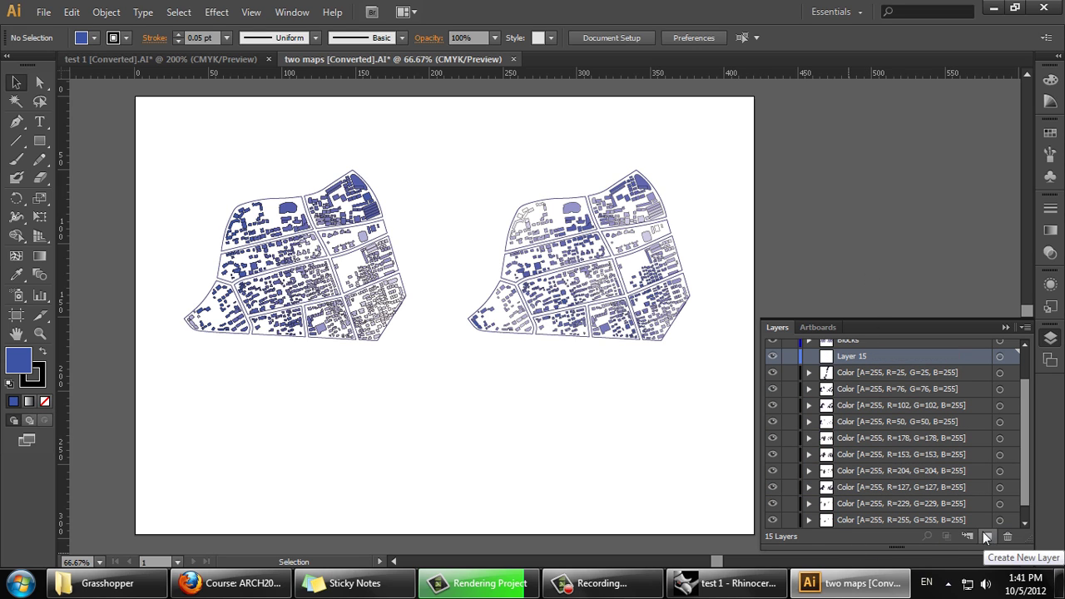
{"action": "left_click_drag", "start_coordinate": [865, 355], "coordinate": [903, 524]}
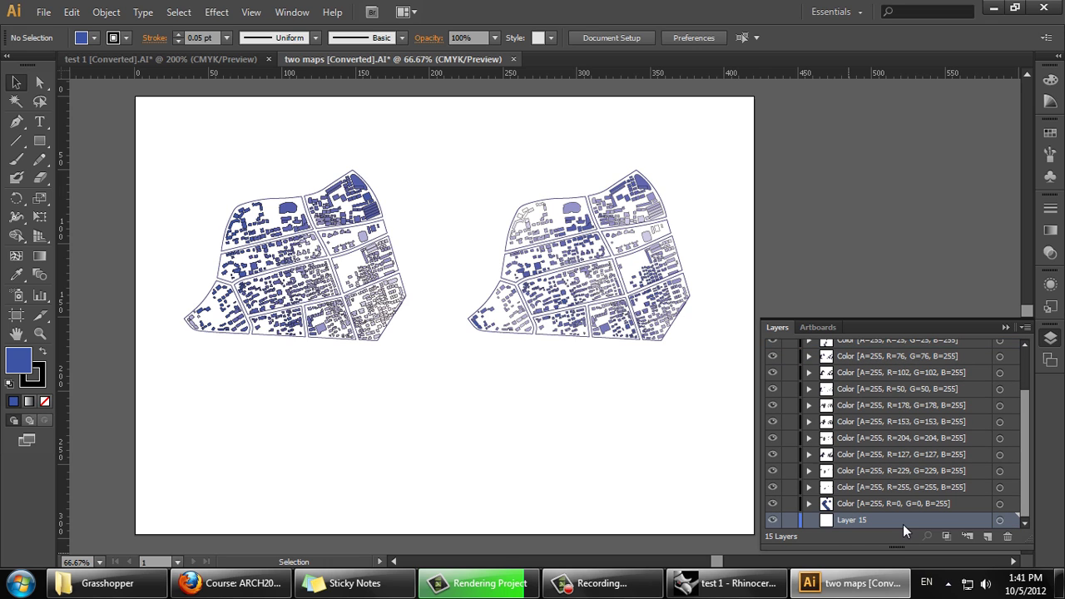
{"action": "double_click", "coordinate": [853, 521]}
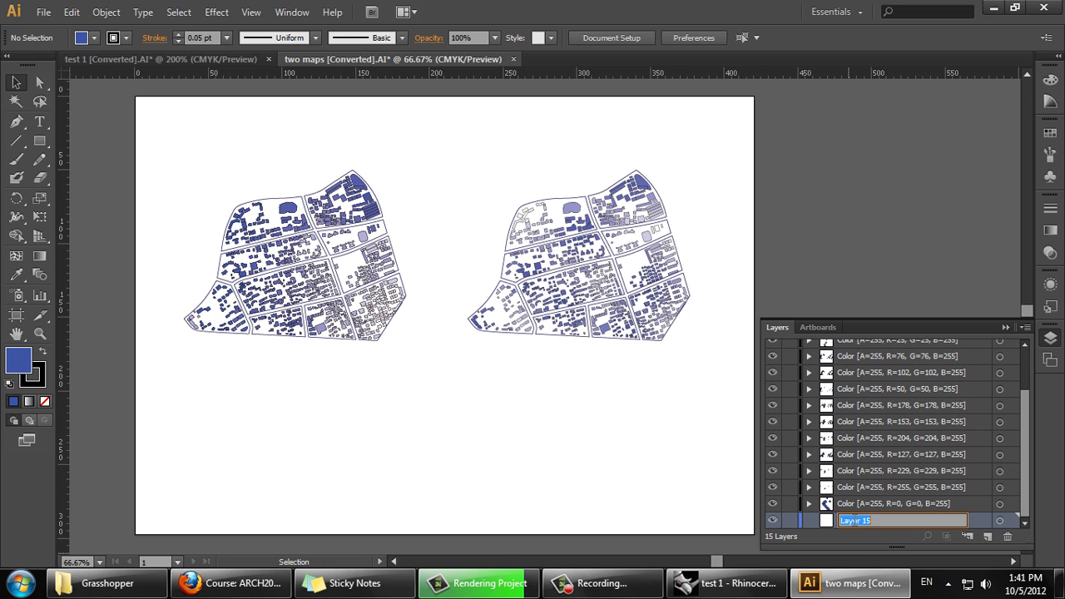
{"action": "type", "text": "Background"}
{"action": "key", "text": "Return"}
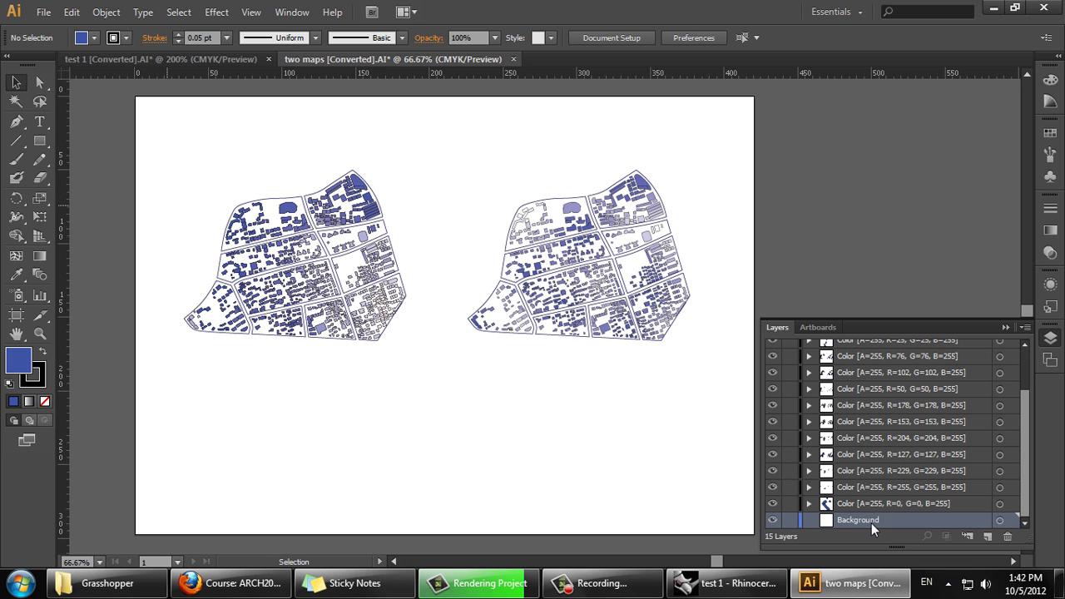
Place the edited IMG_4184 Photoshop file from the Assignment 3 - Info-Mapping Grasshopper folder on the Background layer.
{"action": "left_click", "coordinate": [43, 12]}
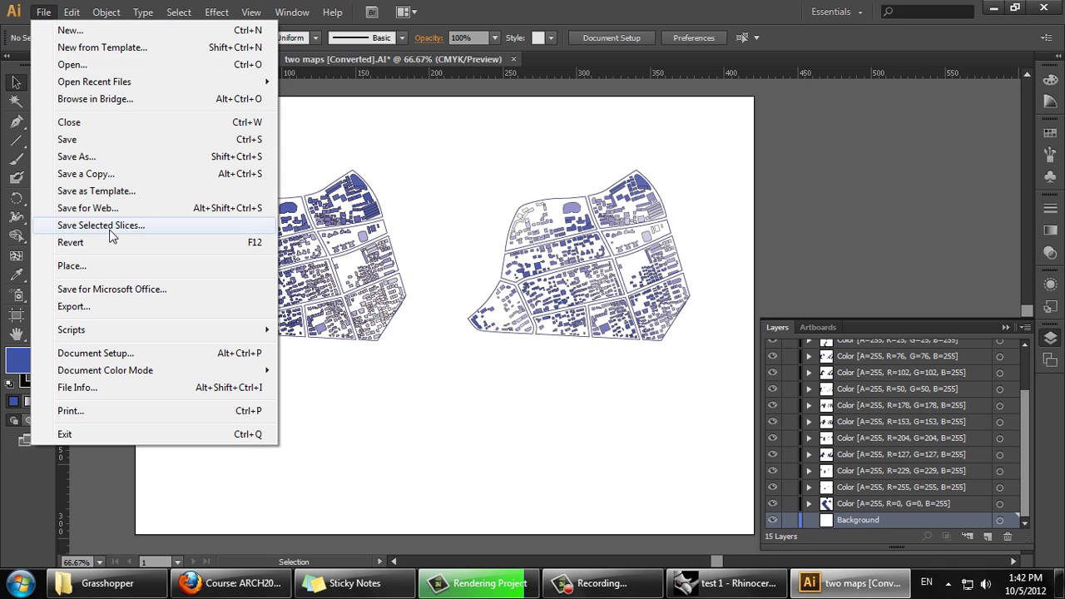
{"action": "left_click", "coordinate": [101, 265]}
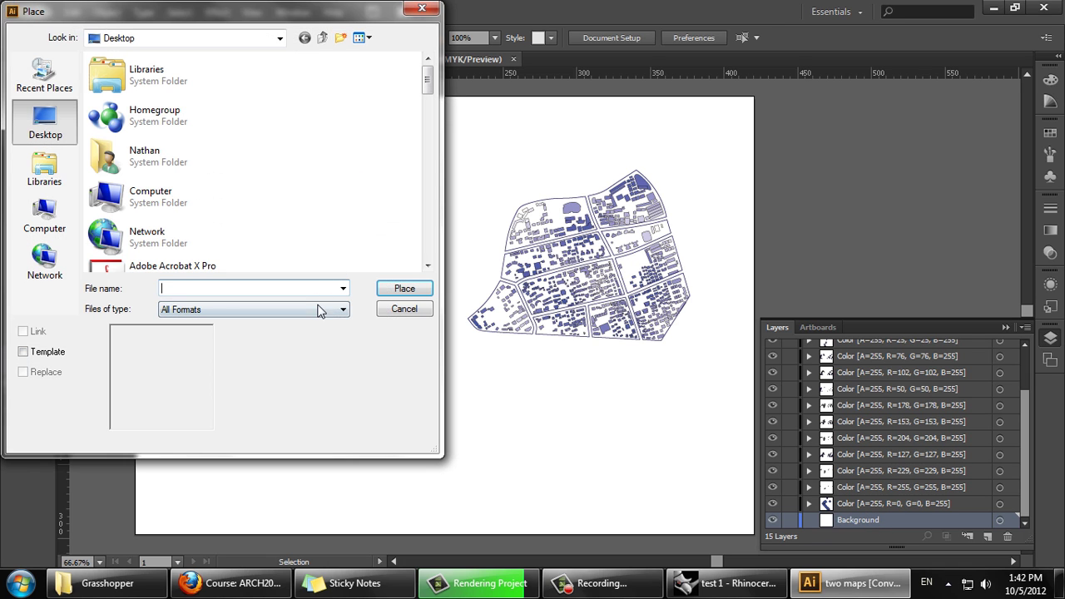
{"action": "left_click", "coordinate": [45, 171]}
{"action": "left_click", "coordinate": [141, 164]}
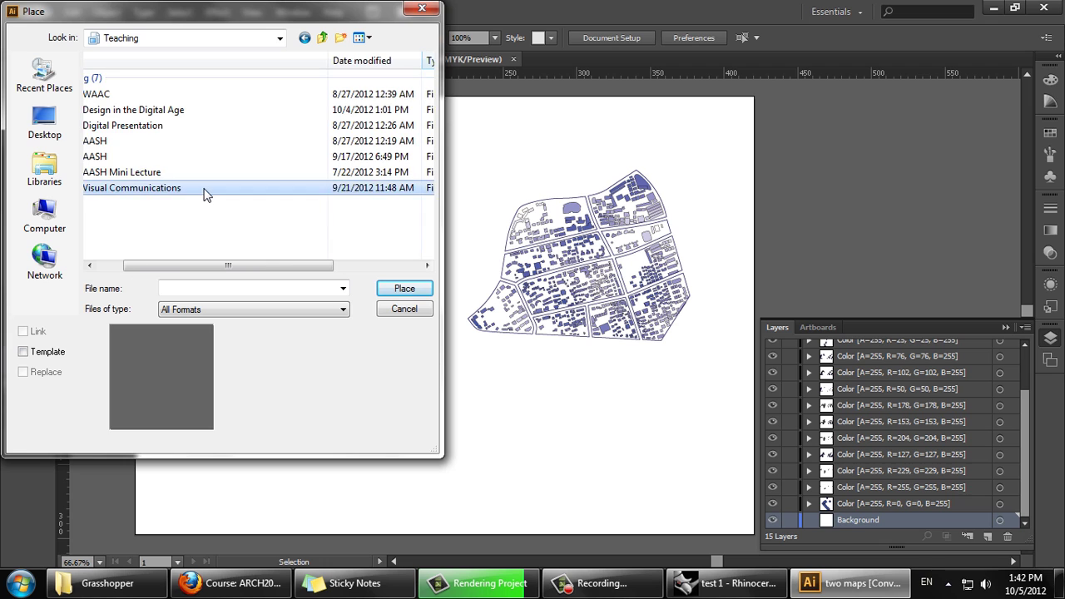
{"action": "double_click", "coordinate": [187, 137]}
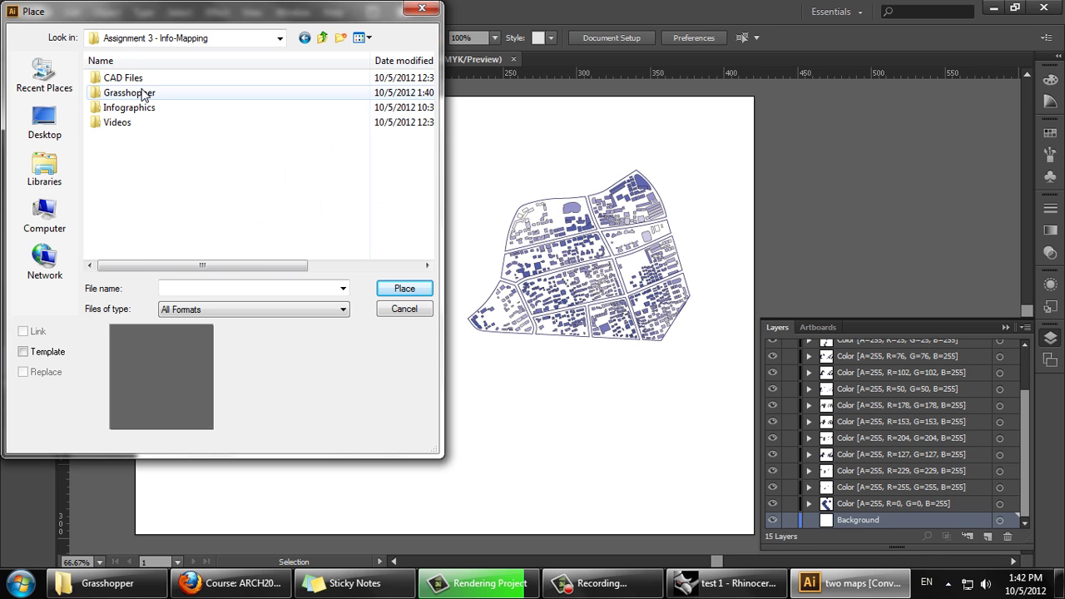
{"action": "left_click", "coordinate": [141, 93]}
{"action": "double_click", "coordinate": [141, 93]}
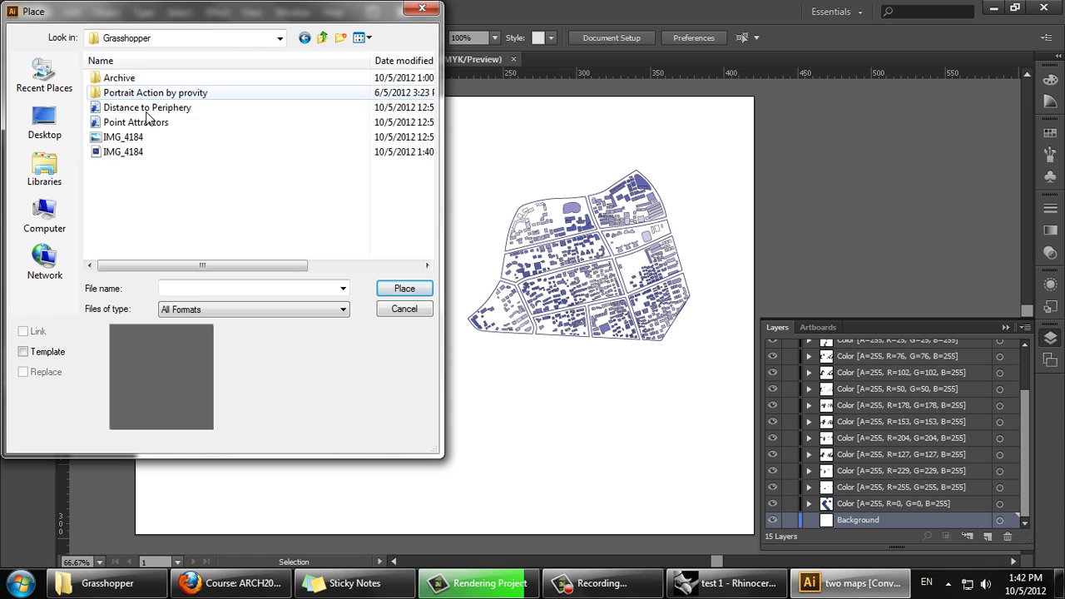
{"action": "left_click", "coordinate": [147, 158]}
{"action": "left_click", "coordinate": [403, 289]}
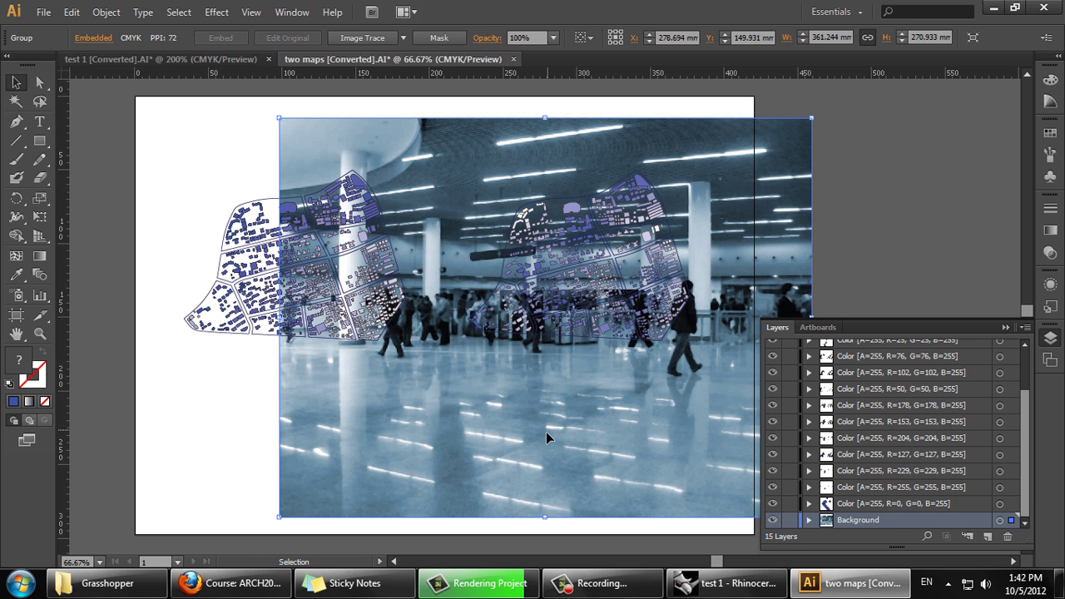
Move and enlarge the placed photo to about 438 by 329 mm so it covers the whole artboard behind the maps.
{"action": "left_click_drag", "start_coordinate": [550, 436], "coordinate": [391, 404]}
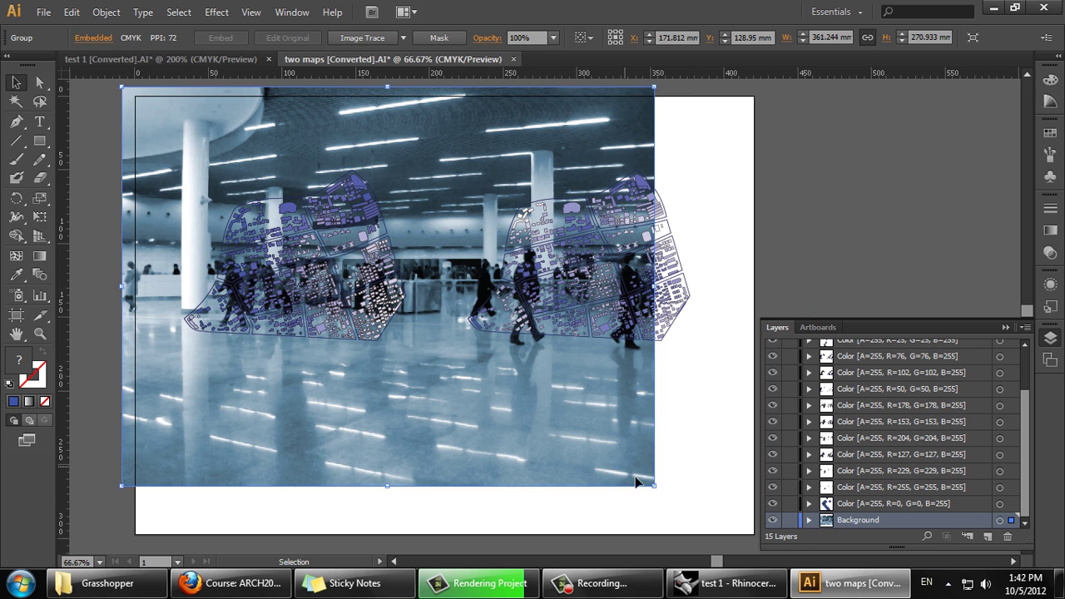
{"action": "left_click_drag", "start_coordinate": [654, 486], "coordinate": [760, 480]}
{"action": "scroll", "coordinate": [626, 413], "scroll_direction": "up", "scroll_amount": 3}
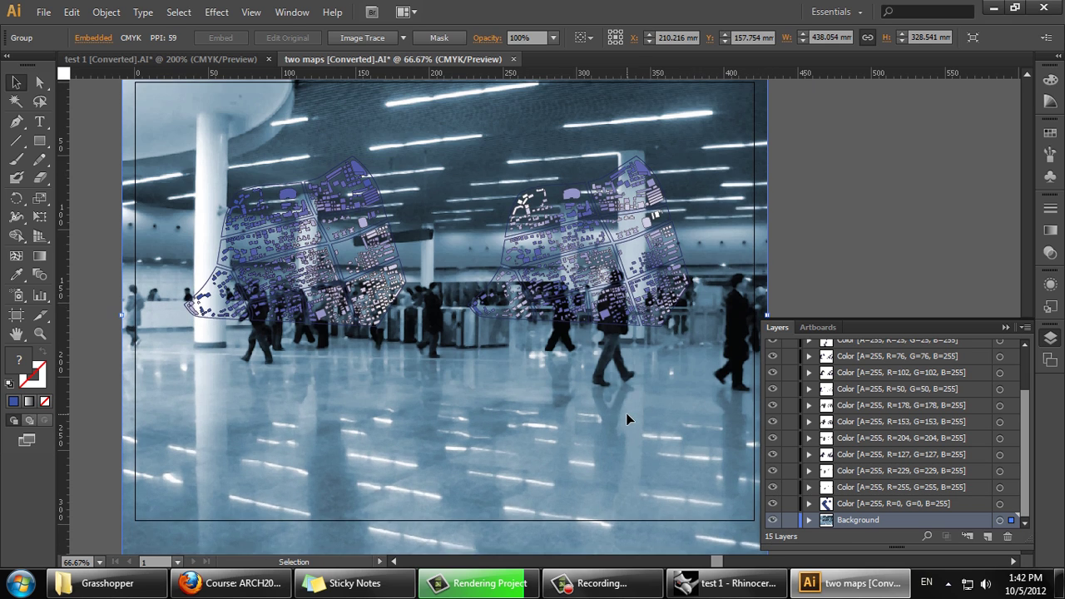
{"action": "left_click_drag", "start_coordinate": [551, 458], "coordinate": [552, 447]}
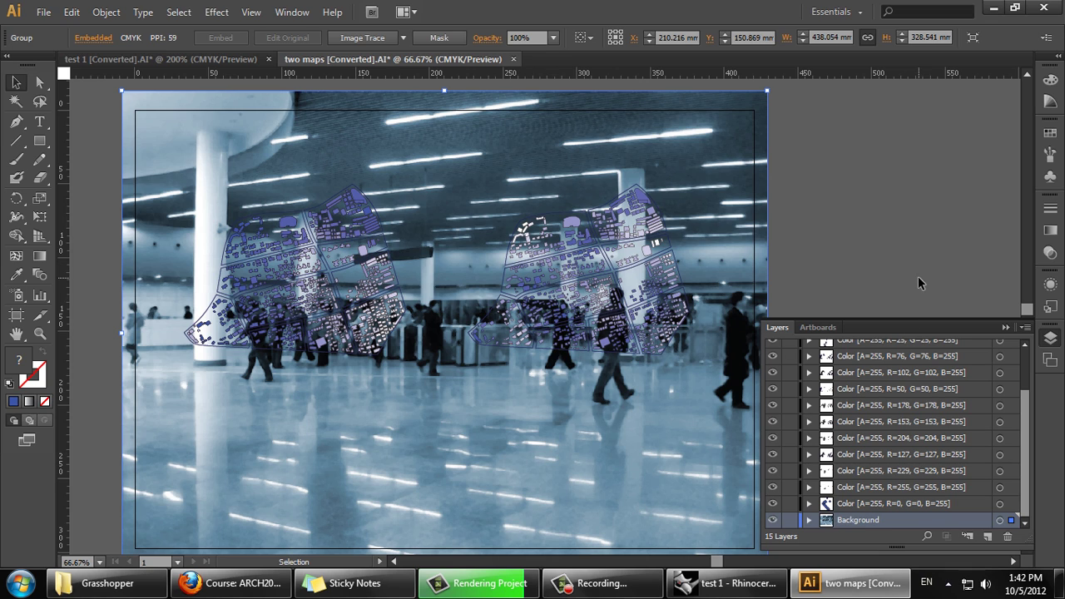
Lower the background photo's opacity to 40%.
{"action": "left_click", "coordinate": [1051, 285]}
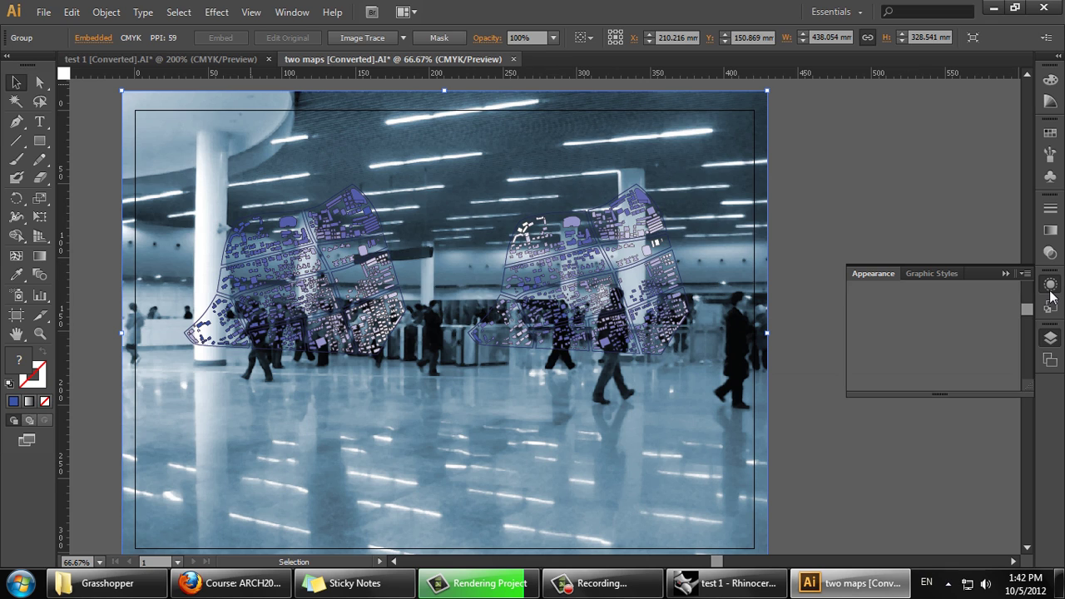
{"action": "left_click", "coordinate": [901, 336]}
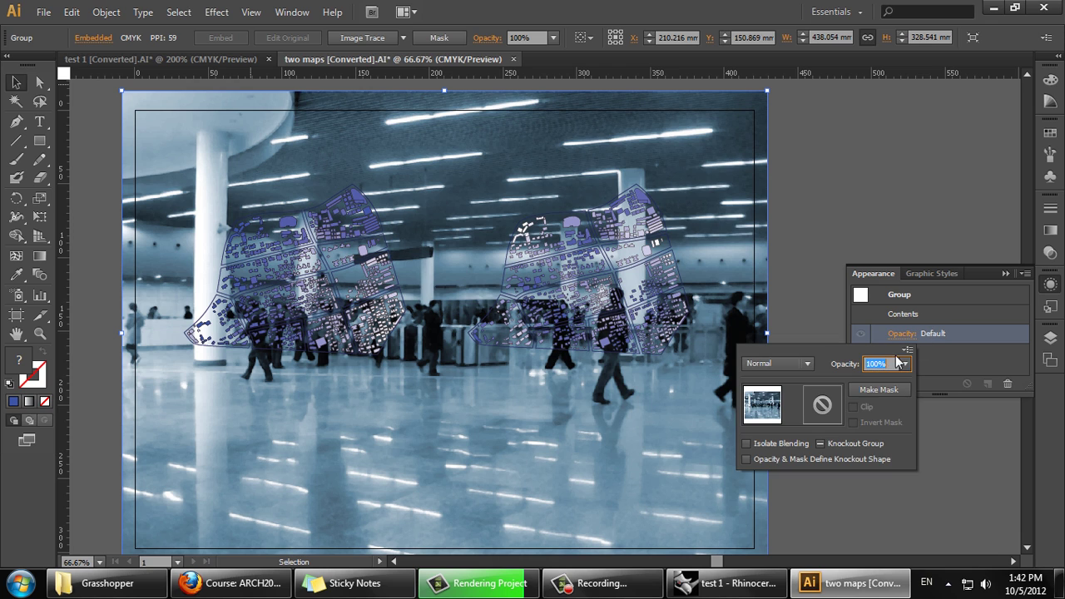
{"action": "left_click", "coordinate": [906, 365]}
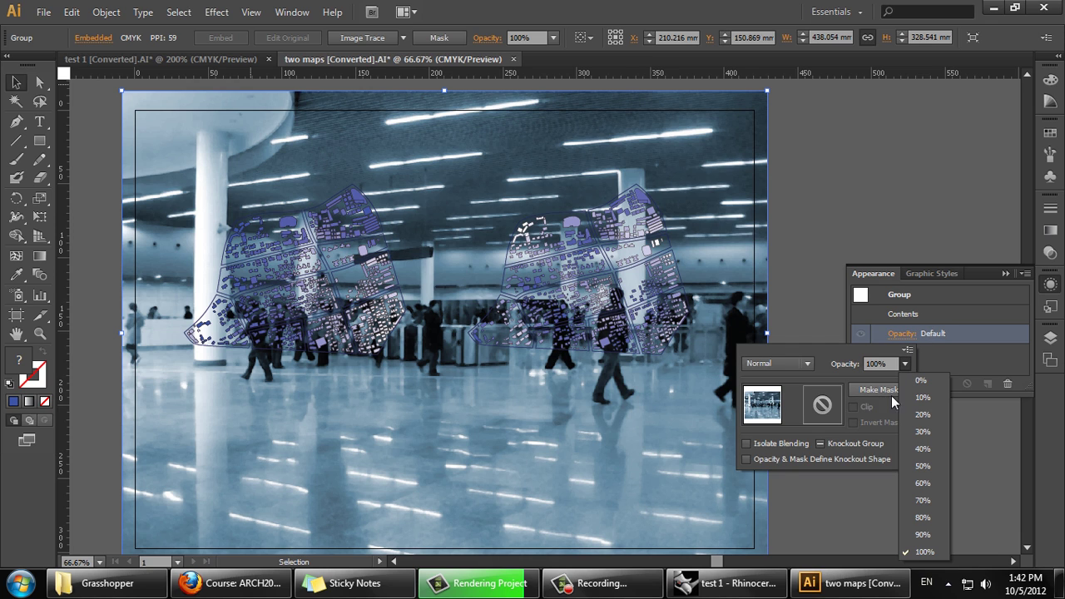
{"action": "left_click", "coordinate": [924, 449]}
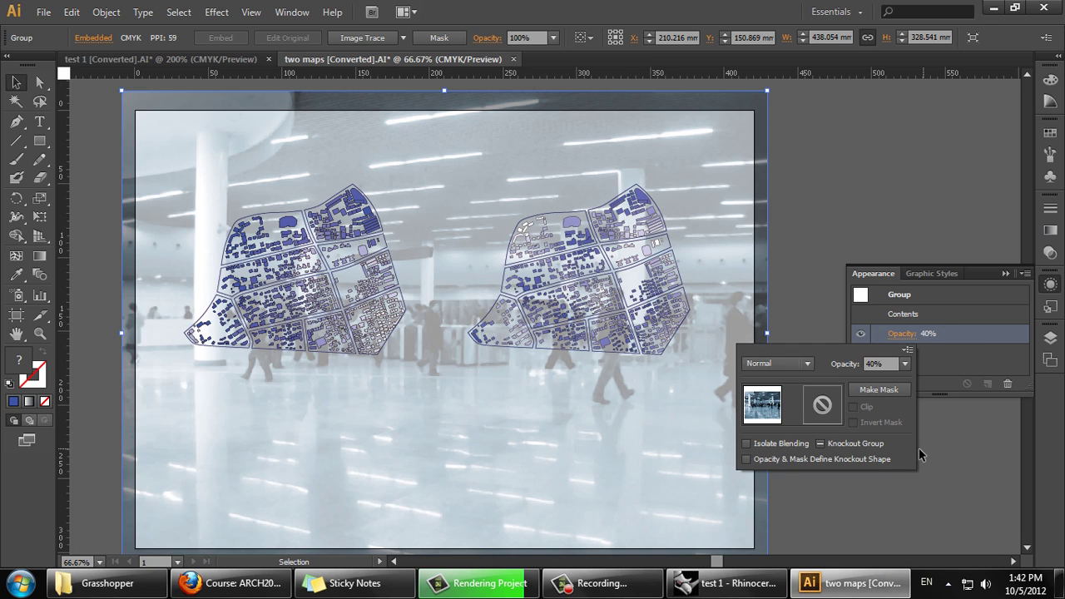
{"action": "left_click", "coordinate": [813, 295]}
Fill all map block shapes on the Blocks layer with near-white FFFEFF.
{"action": "left_click", "coordinate": [1051, 338]}
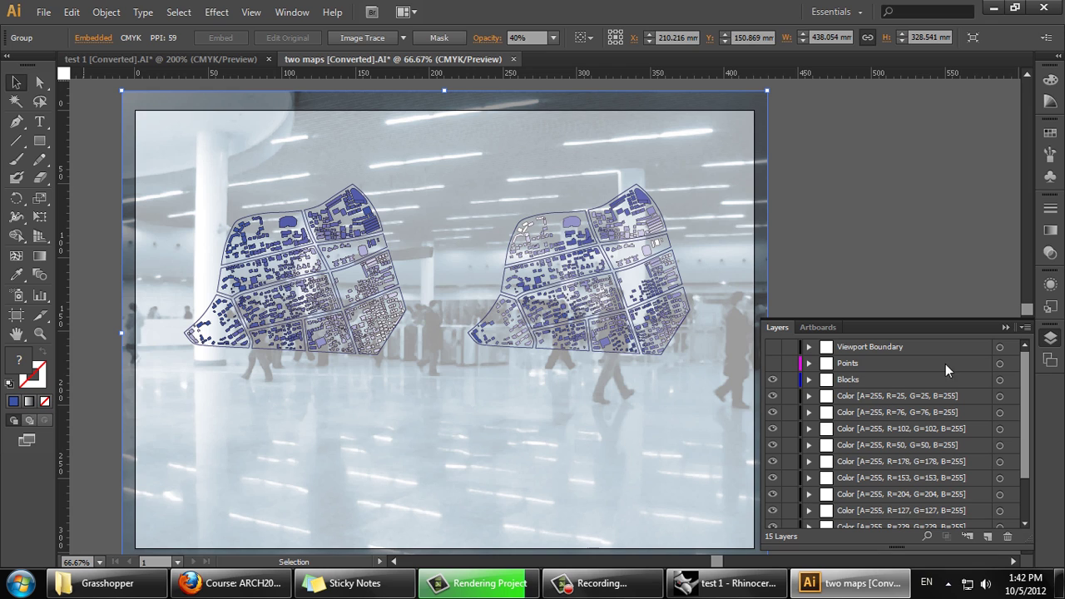
{"action": "left_click", "coordinate": [466, 354]}
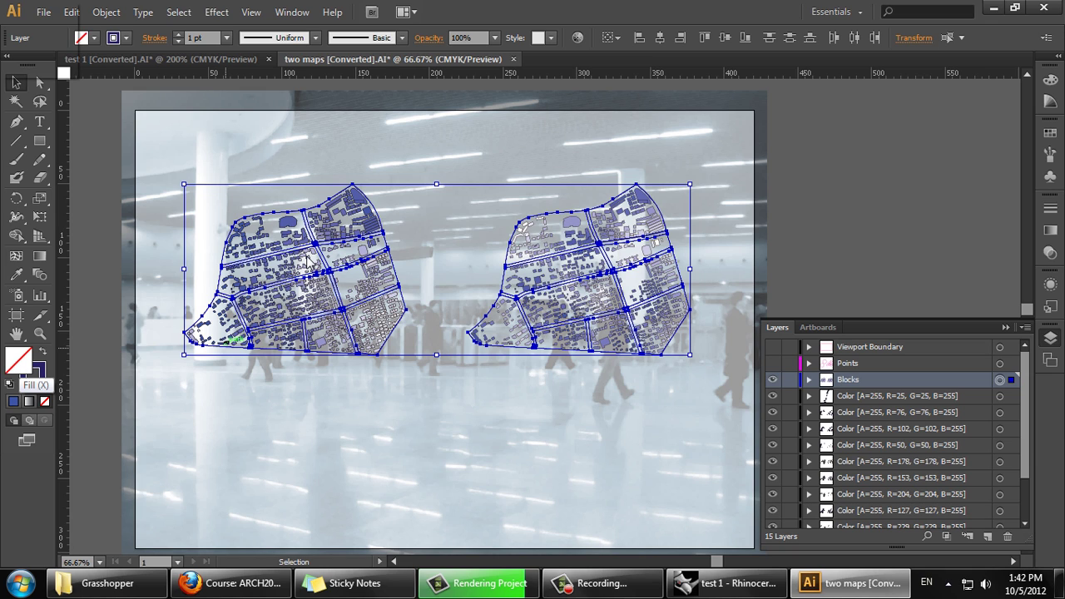
{"action": "double_click", "coordinate": [22, 363]}
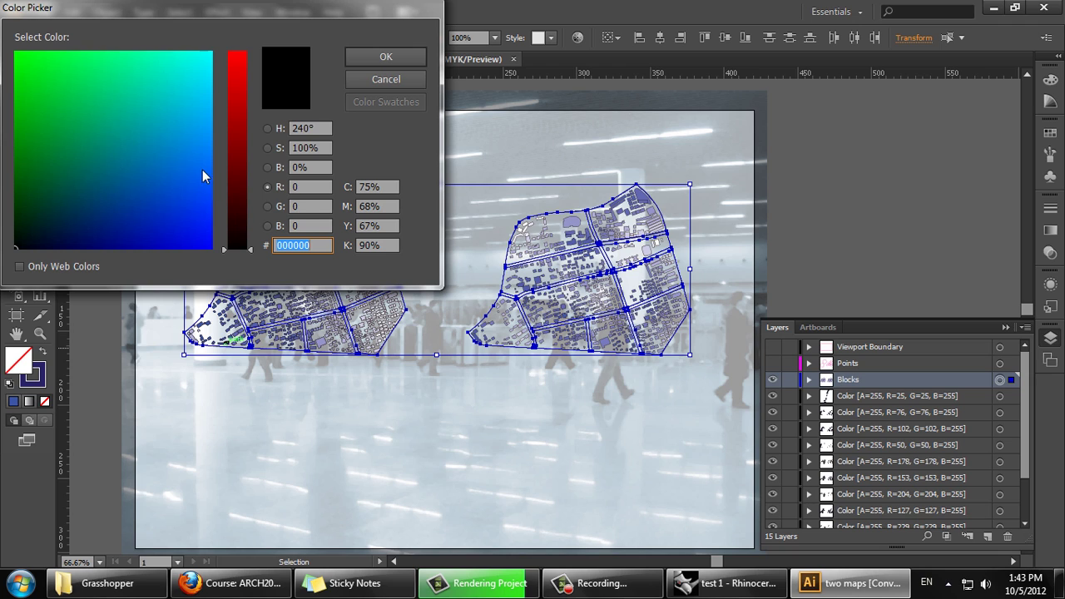
{"action": "left_click", "coordinate": [204, 171]}
{"action": "left_click_drag", "start_coordinate": [197, 135], "coordinate": [213, 47]}
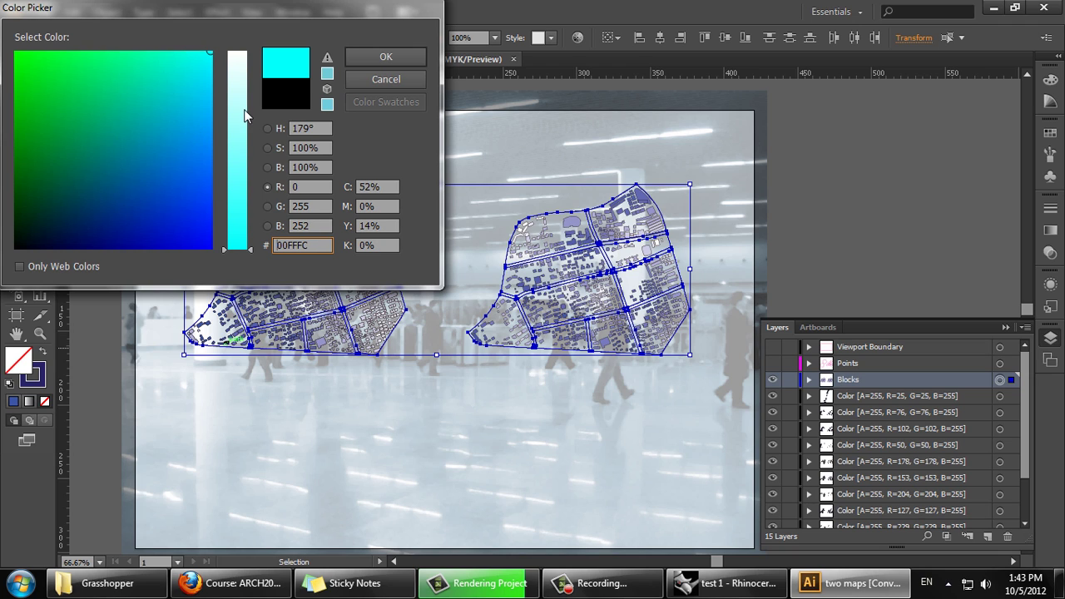
{"action": "left_click", "coordinate": [233, 91]}
{"action": "left_click", "coordinate": [203, 70]}
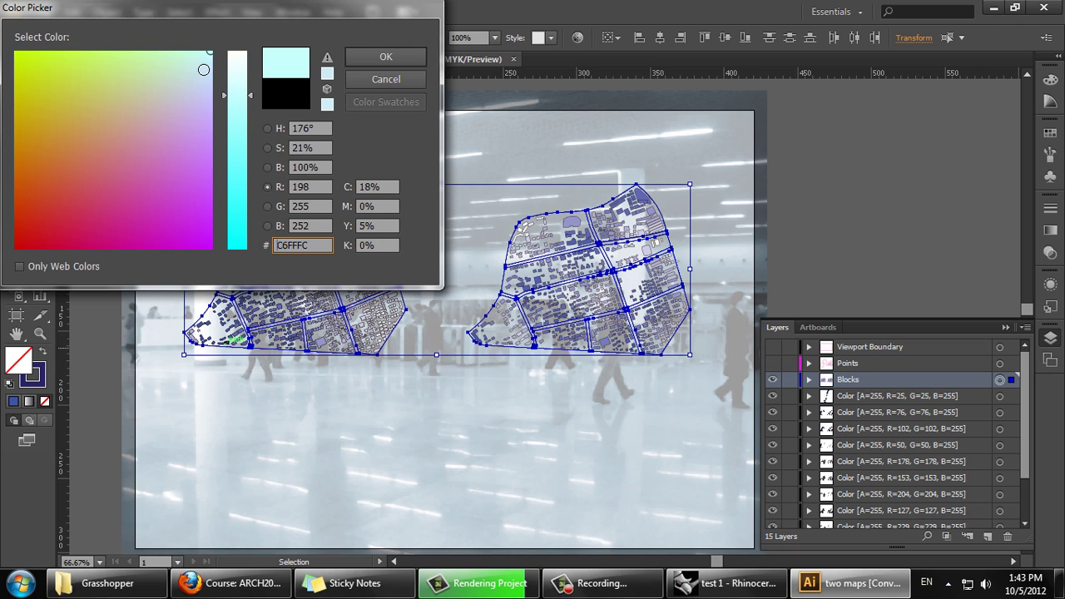
{"action": "left_click_drag", "start_coordinate": [232, 72], "coordinate": [241, 37]}
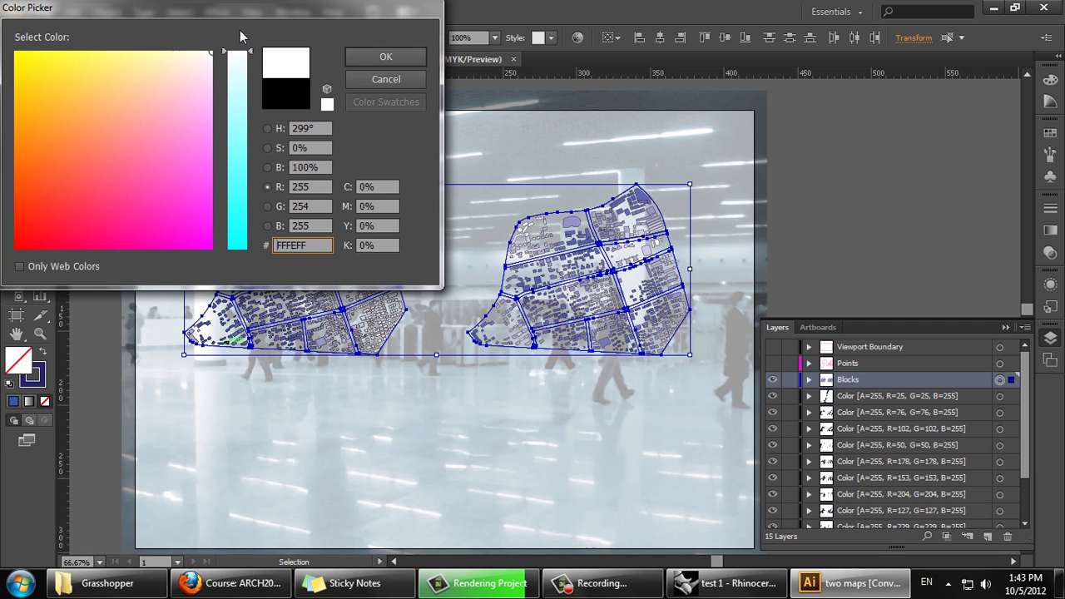
{"action": "left_click", "coordinate": [402, 60]}
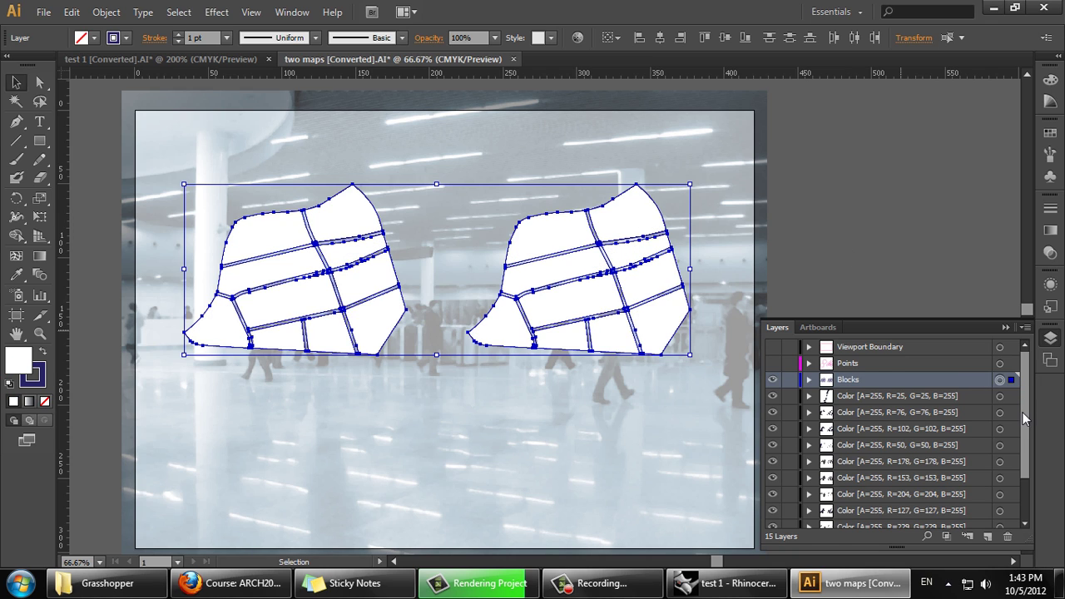
Move the Blocks layer beneath all the color layers, just above the Background layer.
{"action": "scroll", "coordinate": [1024, 425], "scroll_direction": "down", "scroll_amount": 3}
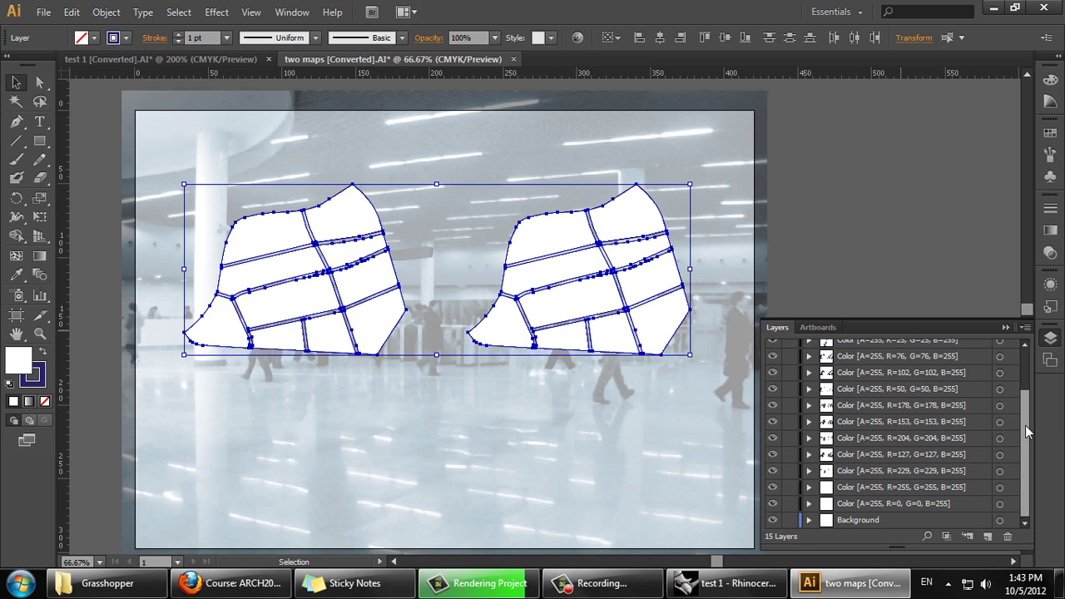
{"action": "scroll", "coordinate": [1025, 422], "scroll_direction": "up", "scroll_amount": 1}
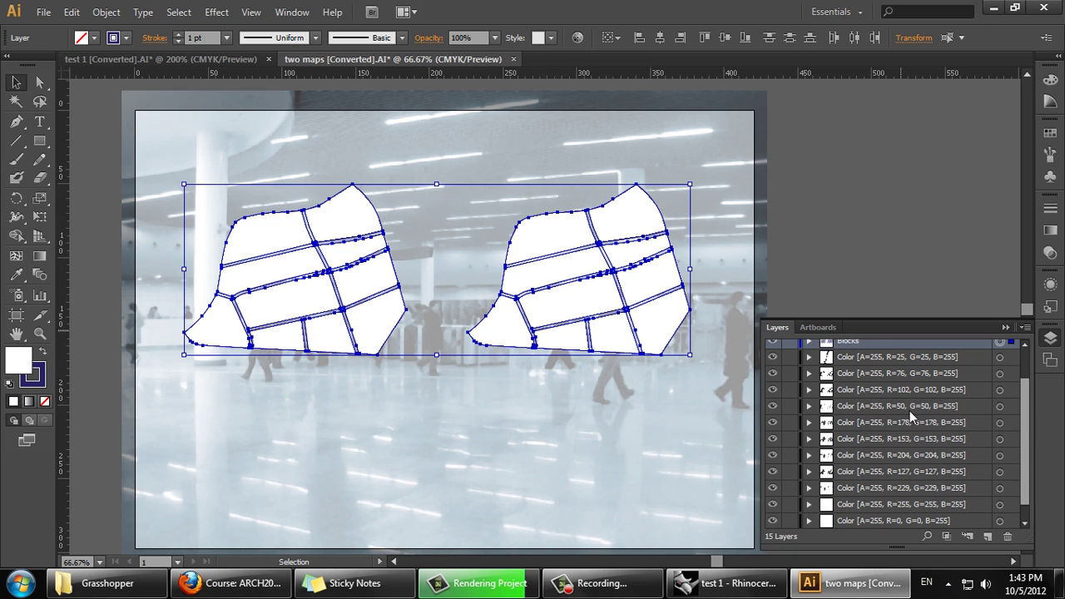
{"action": "scroll", "coordinate": [882, 384], "scroll_direction": "up", "scroll_amount": 2}
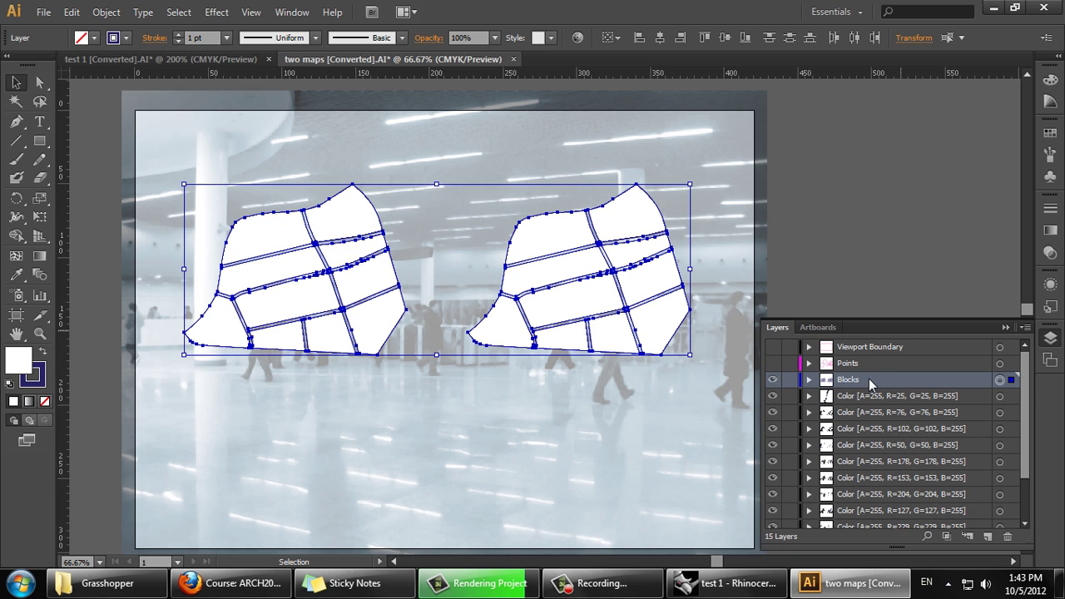
{"action": "mouse_move", "coordinate": [869, 378]}
{"action": "left_mouse_down"}
{"action": "mouse_move", "coordinate": [888, 475]}
{"action": "mouse_move", "coordinate": [878, 533]}
{"action": "mouse_move", "coordinate": [874, 513]}
{"action": "left_mouse_up"}
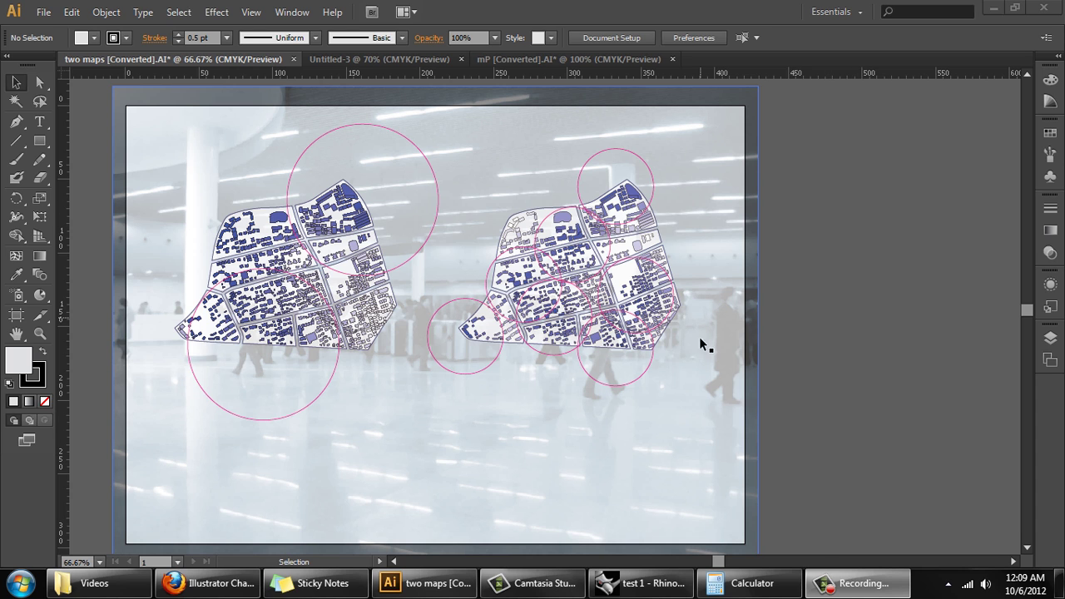
Switch to Rhino's Grasshopper definition, add a Region Union component below Circle, and connect the Circle output to its curves input.
{"action": "left_click", "coordinate": [651, 587]}
{"action": "scroll", "coordinate": [673, 361], "scroll_direction": "down", "scroll_amount": 4}
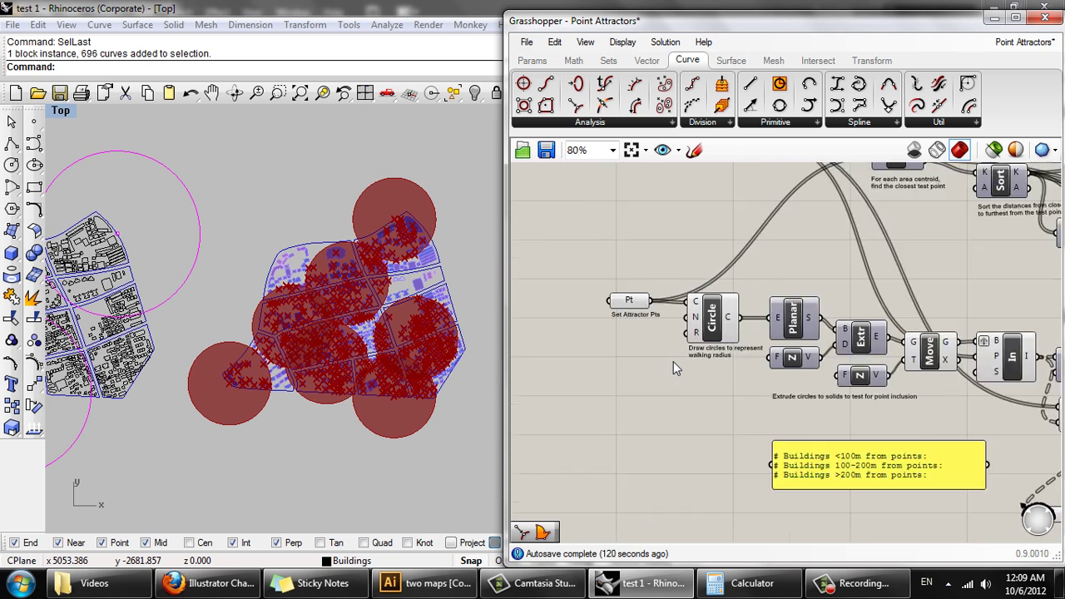
{"action": "scroll", "coordinate": [727, 385], "scroll_direction": "up", "scroll_amount": 3}
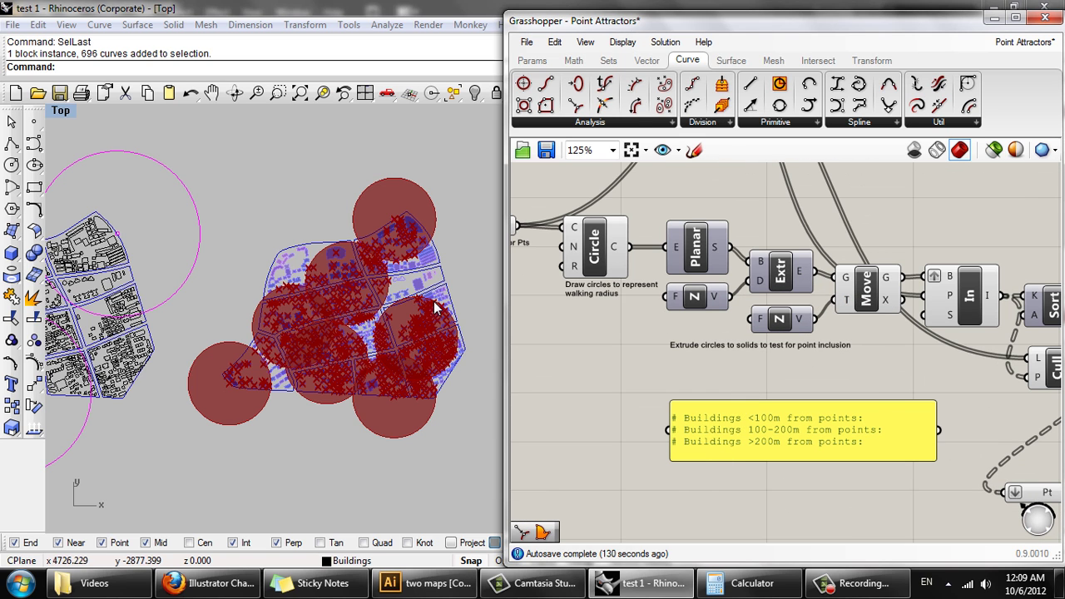
{"action": "scroll", "coordinate": [678, 473], "scroll_direction": "up", "scroll_amount": 1}
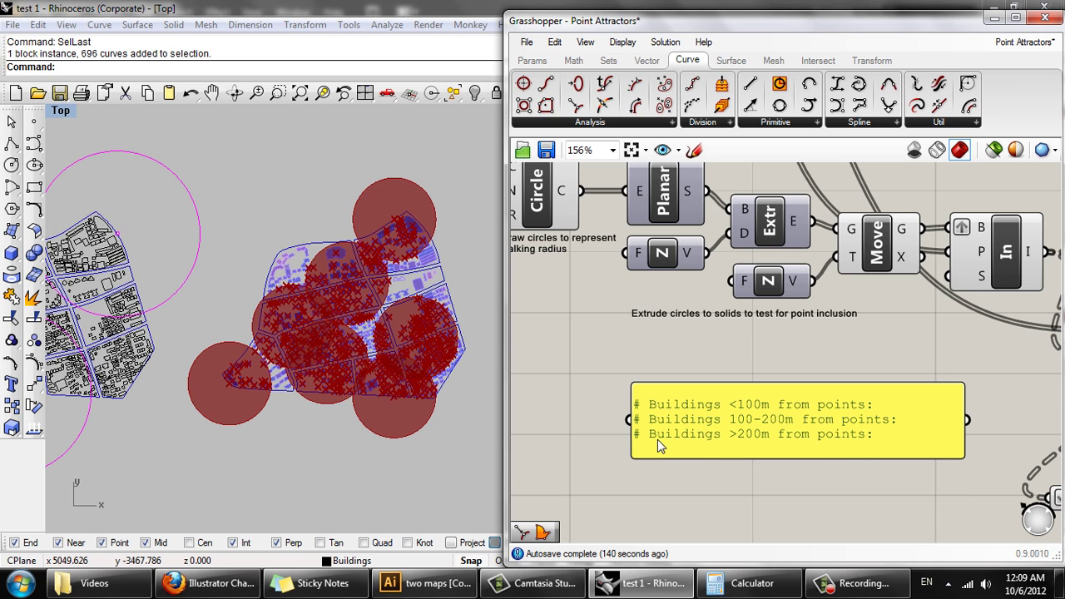
{"action": "left_click_drag", "start_coordinate": [757, 444], "coordinate": [769, 425]}
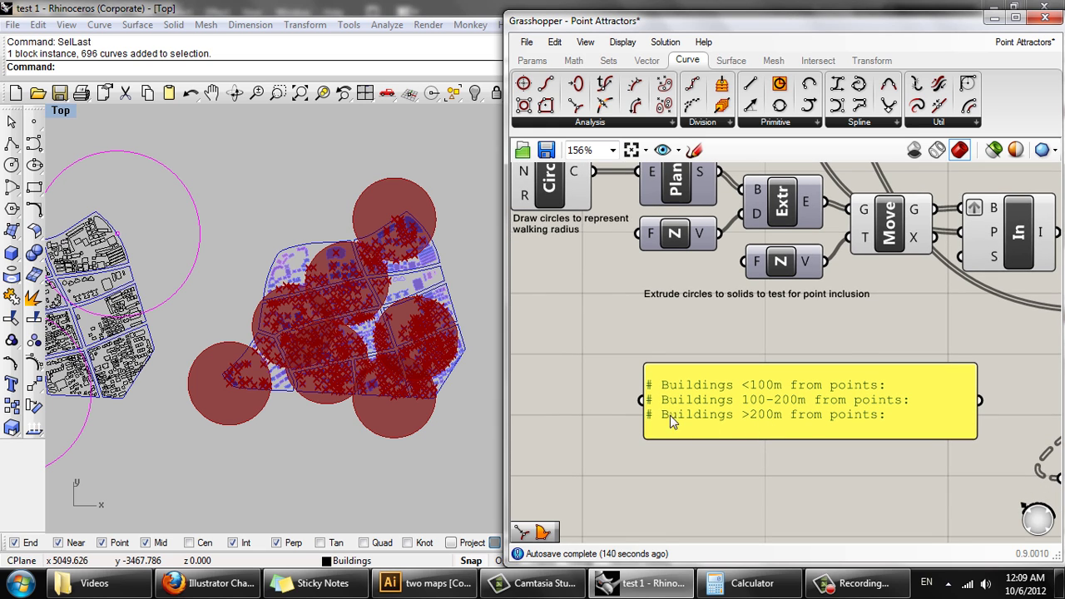
{"action": "left_click_drag", "start_coordinate": [612, 349], "coordinate": [653, 345]}
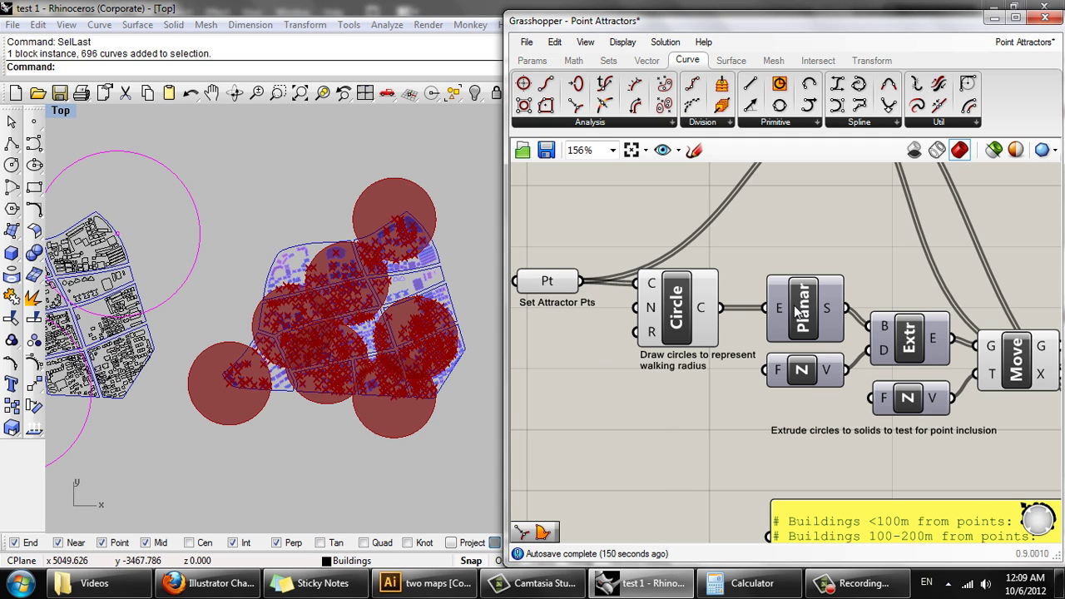
{"action": "double_click", "coordinate": [672, 402]}
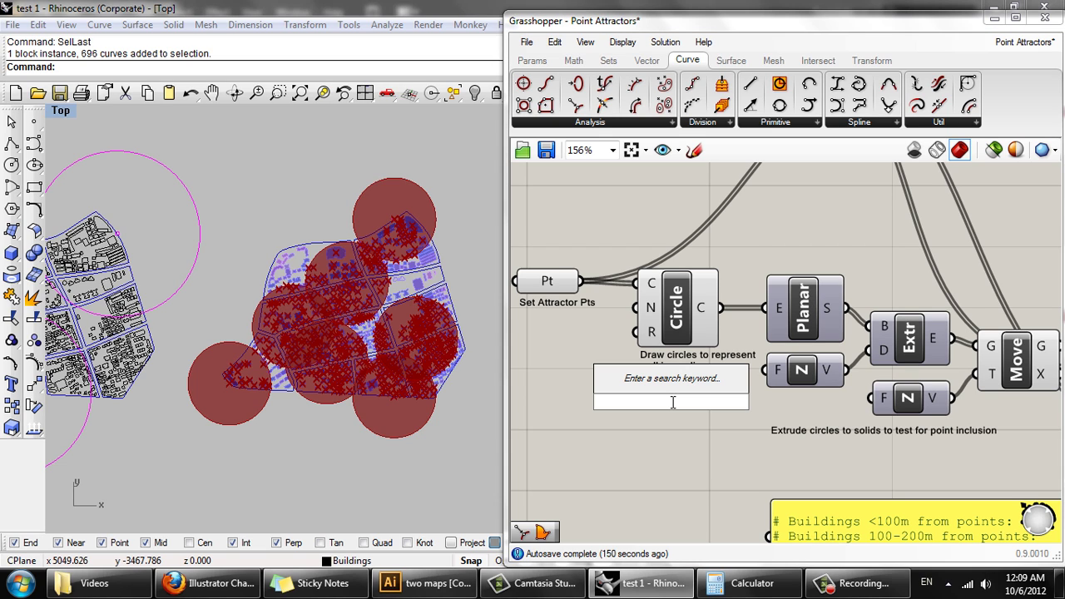
{"action": "type", "text": "regi"}
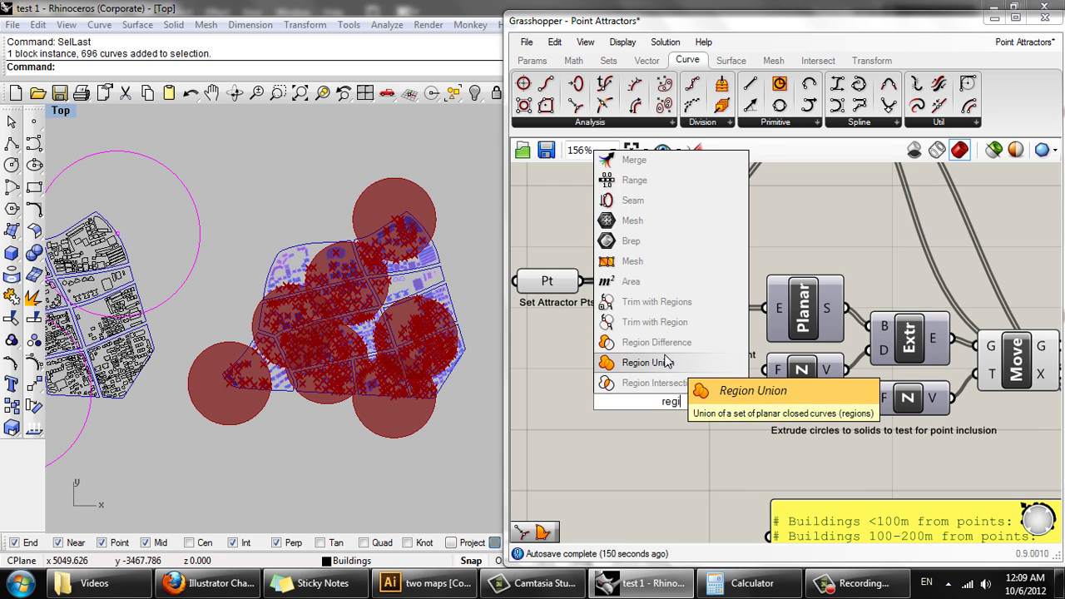
{"action": "left_click", "coordinate": [658, 363]}
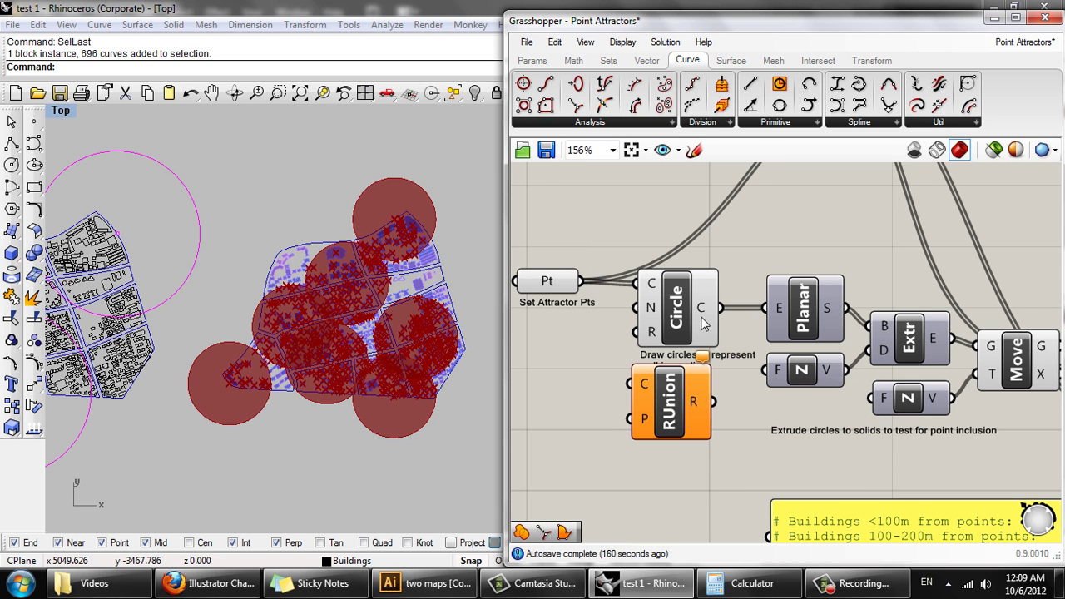
{"action": "left_click_drag", "start_coordinate": [721, 308], "coordinate": [622, 388]}
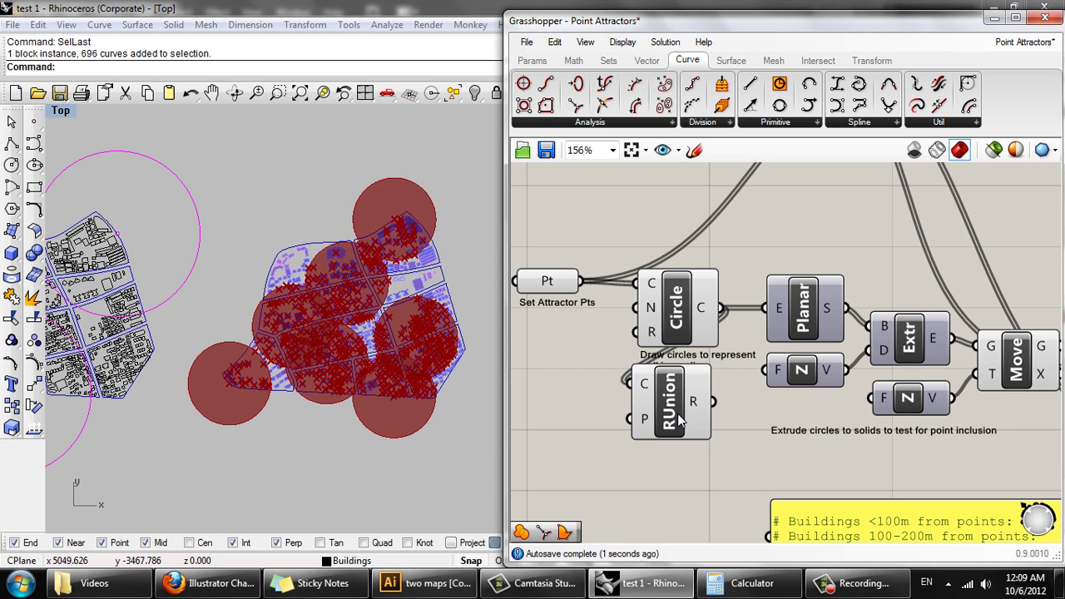
{"action": "left_click_drag", "start_coordinate": [678, 413], "coordinate": [695, 474]}
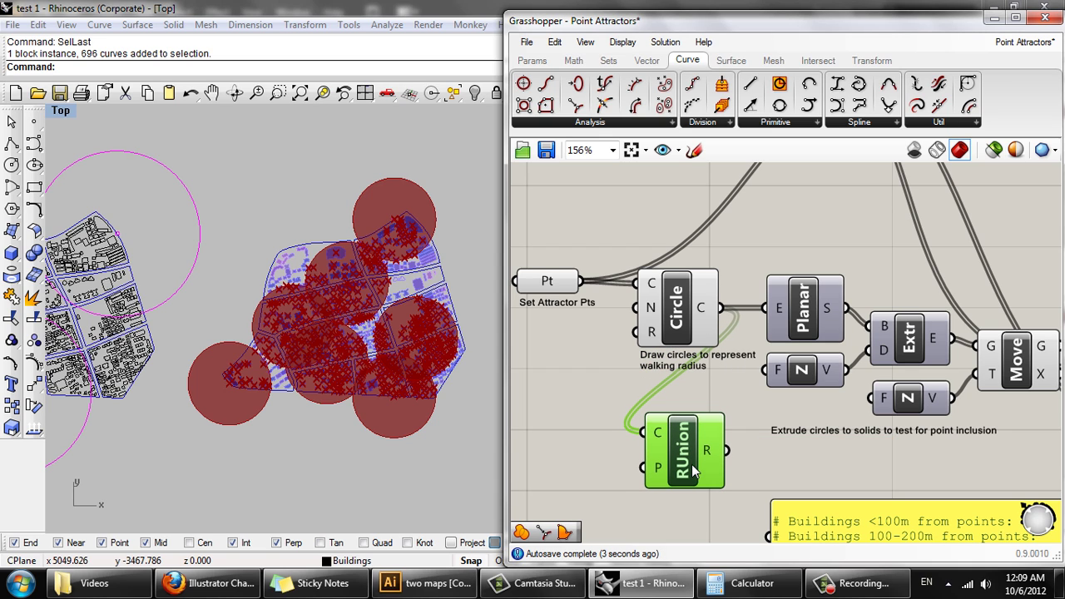
Turn off the preview of the Move and In components that display the extruded circles.
{"action": "scroll", "coordinate": [941, 399], "scroll_direction": "down", "scroll_amount": 3}
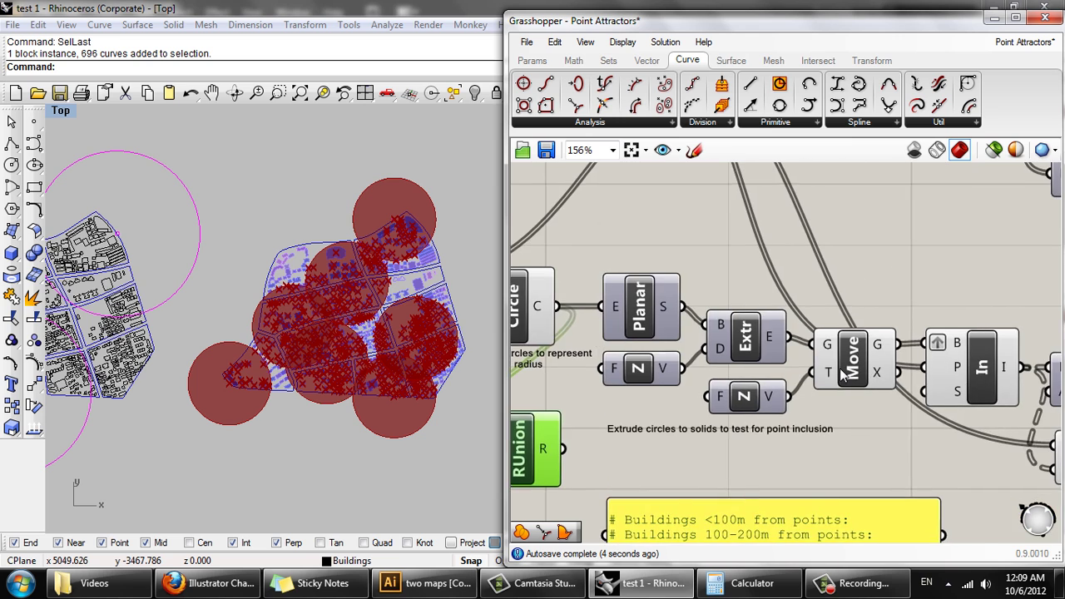
{"action": "scroll", "coordinate": [940, 399], "scroll_direction": "up", "scroll_amount": 2}
{"action": "left_click_drag", "start_coordinate": [911, 391], "coordinate": [754, 323]}
{"action": "middle_click", "coordinate": [820, 298]}
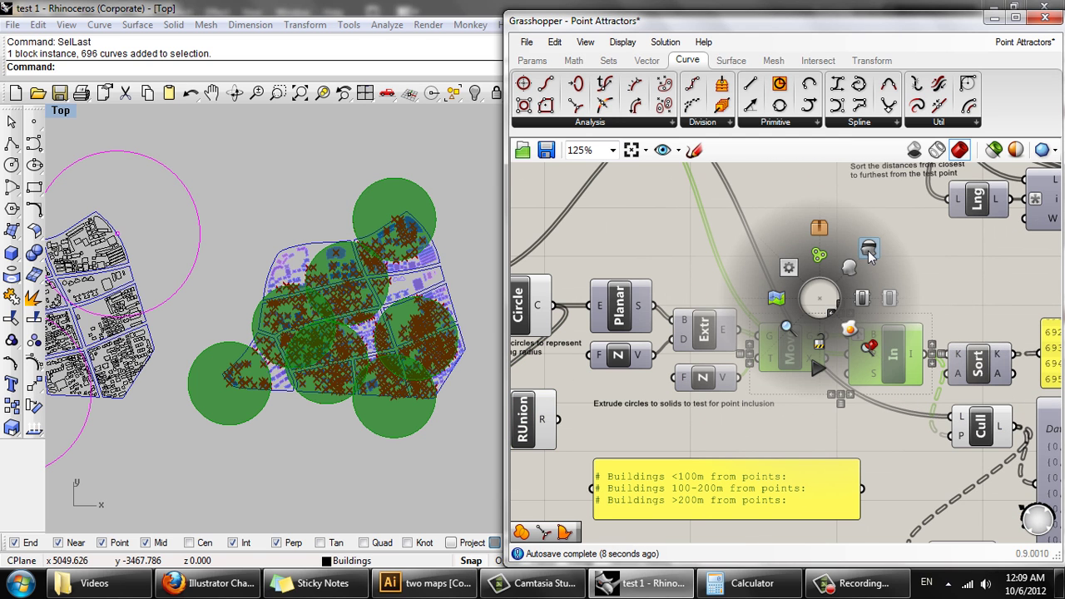
{"action": "left_click", "coordinate": [849, 267]}
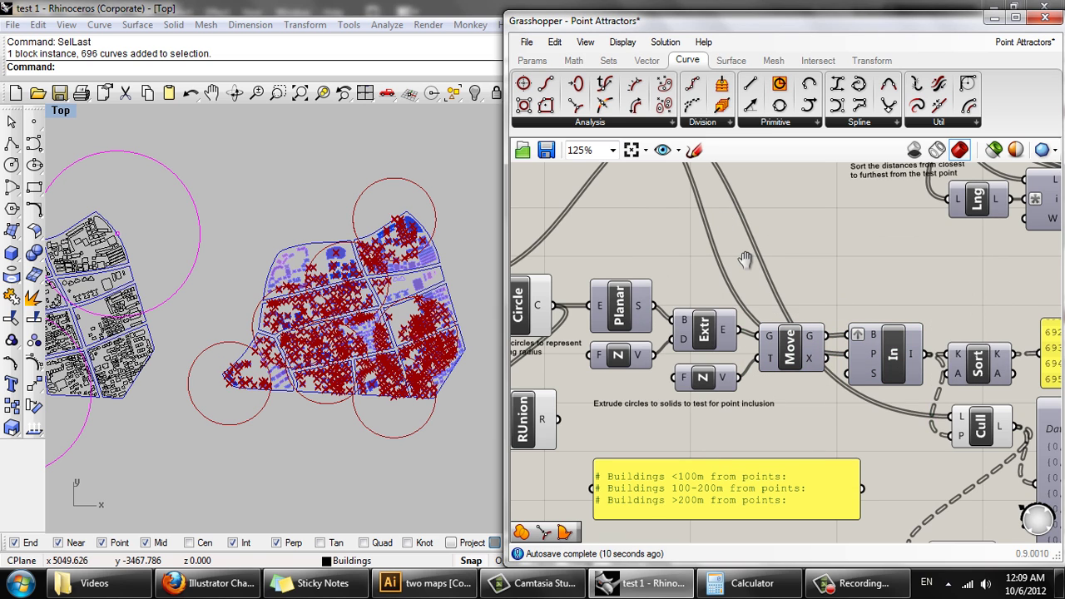
Connect the Region Union output to the Planar component's E input and place Region Union directly beneath Circle.
{"action": "scroll", "coordinate": [684, 429], "scroll_direction": "up", "scroll_amount": 3}
{"action": "left_click", "coordinate": [685, 429]}
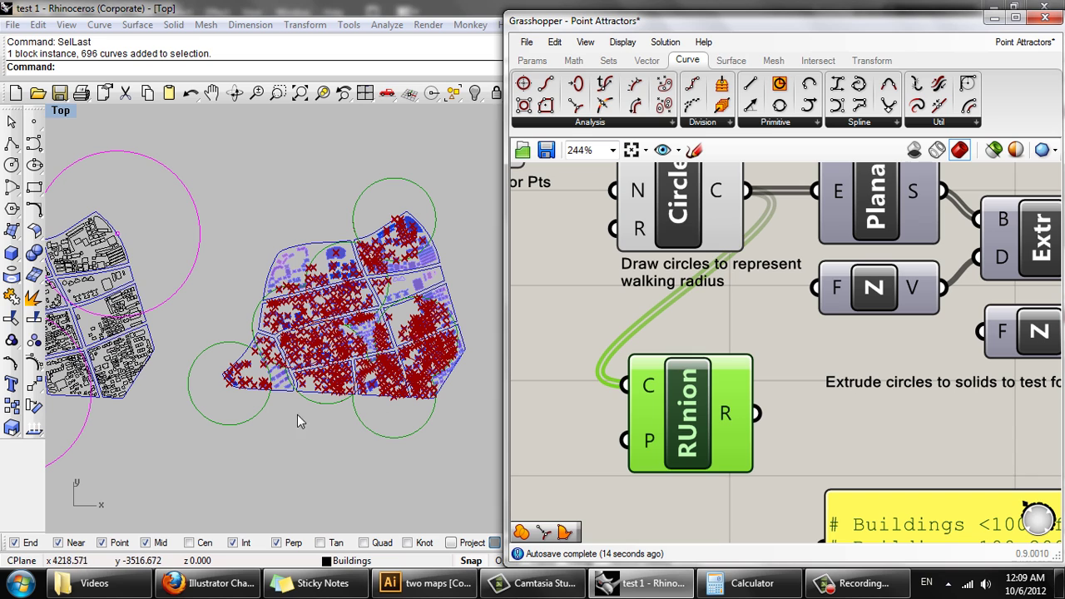
{"action": "scroll", "coordinate": [764, 414], "scroll_direction": "down", "scroll_amount": 2}
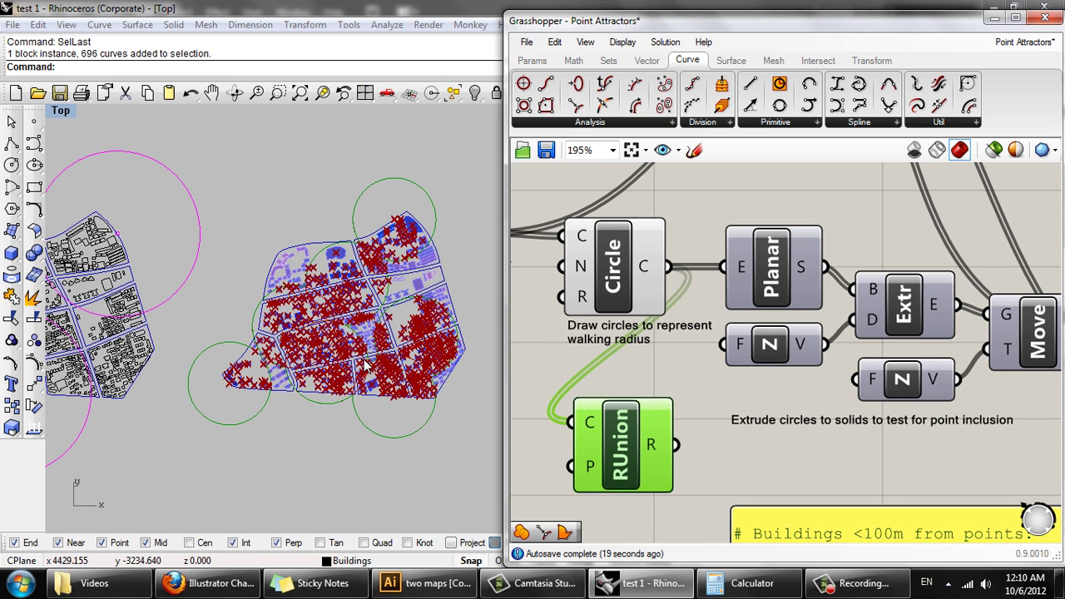
{"action": "left_click_drag", "start_coordinate": [676, 446], "coordinate": [721, 267]}
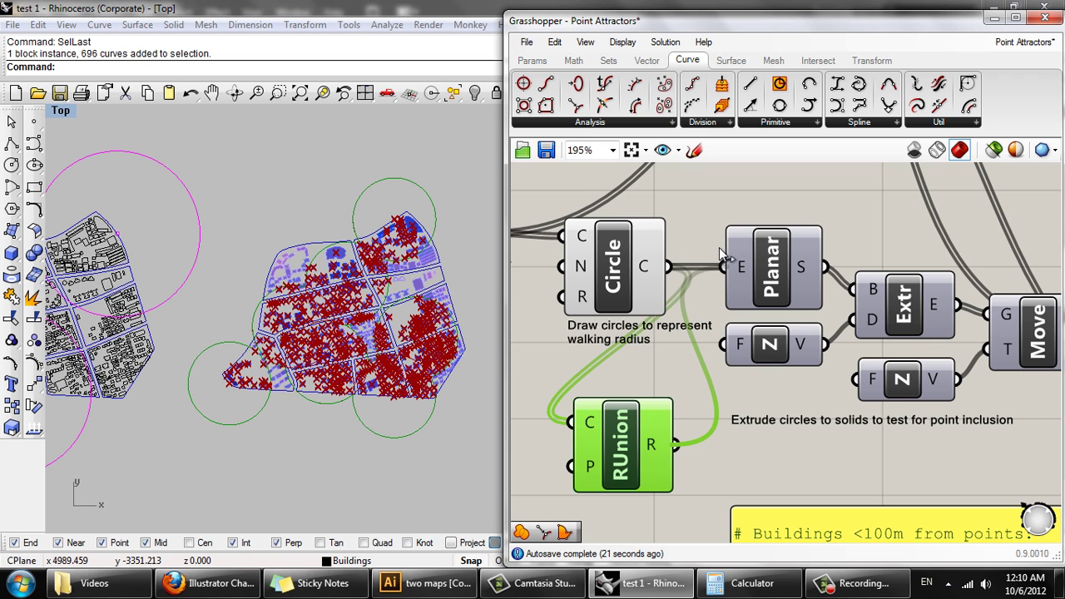
{"action": "left_click_drag", "start_coordinate": [642, 449], "coordinate": [734, 408]}
{"action": "scroll", "coordinate": [829, 373], "scroll_direction": "down", "scroll_amount": 3}
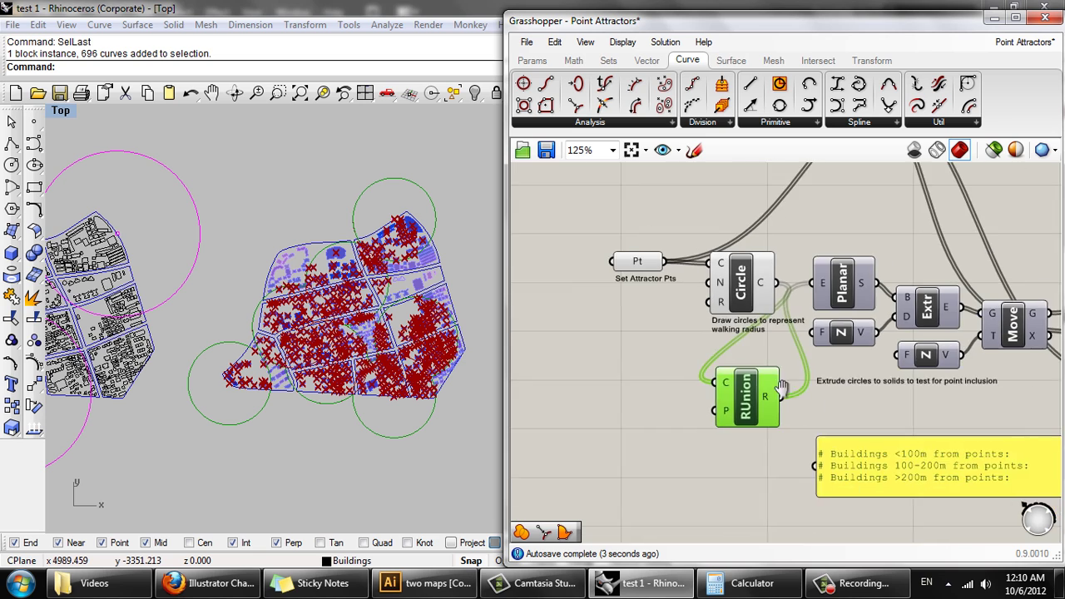
{"action": "left_click_drag", "start_coordinate": [762, 364], "coordinate": [560, 363]}
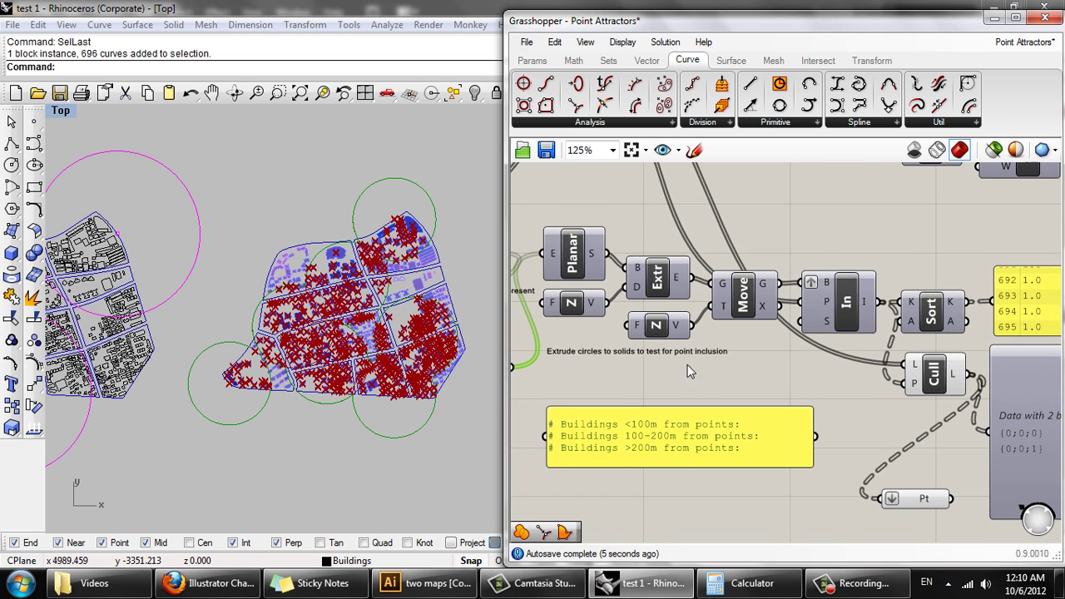
{"action": "left_click_drag", "start_coordinate": [688, 373], "coordinate": [722, 321]}
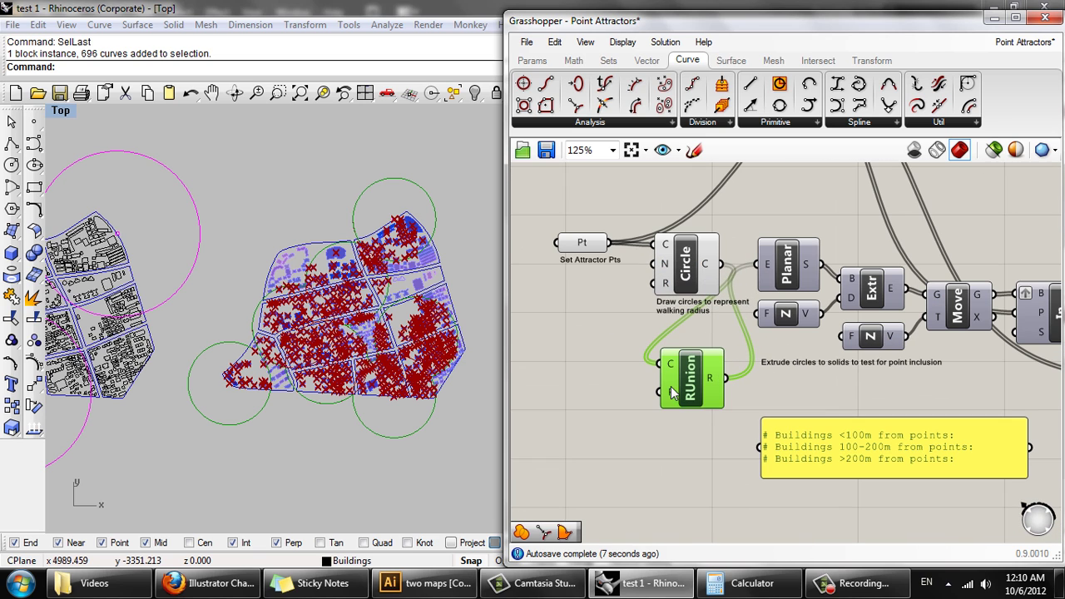
{"action": "left_click_drag", "start_coordinate": [805, 382], "coordinate": [656, 369]}
Examine the Sort and Cull results in their output panels, along with the panel listing building distance categories.
{"action": "scroll", "coordinate": [1009, 369], "scroll_direction": "down", "scroll_amount": 1}
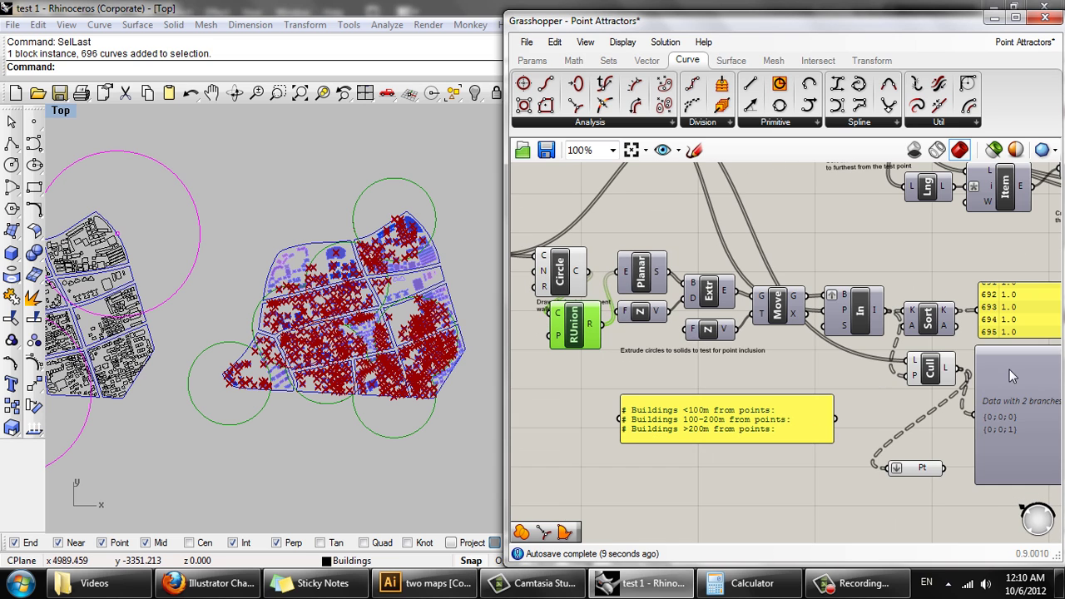
{"action": "left_click_drag", "start_coordinate": [1010, 369], "coordinate": [885, 375]}
{"action": "left_click_drag", "start_coordinate": [897, 331], "coordinate": [947, 302]}
{"action": "left_click_drag", "start_coordinate": [996, 393], "coordinate": [896, 403]}
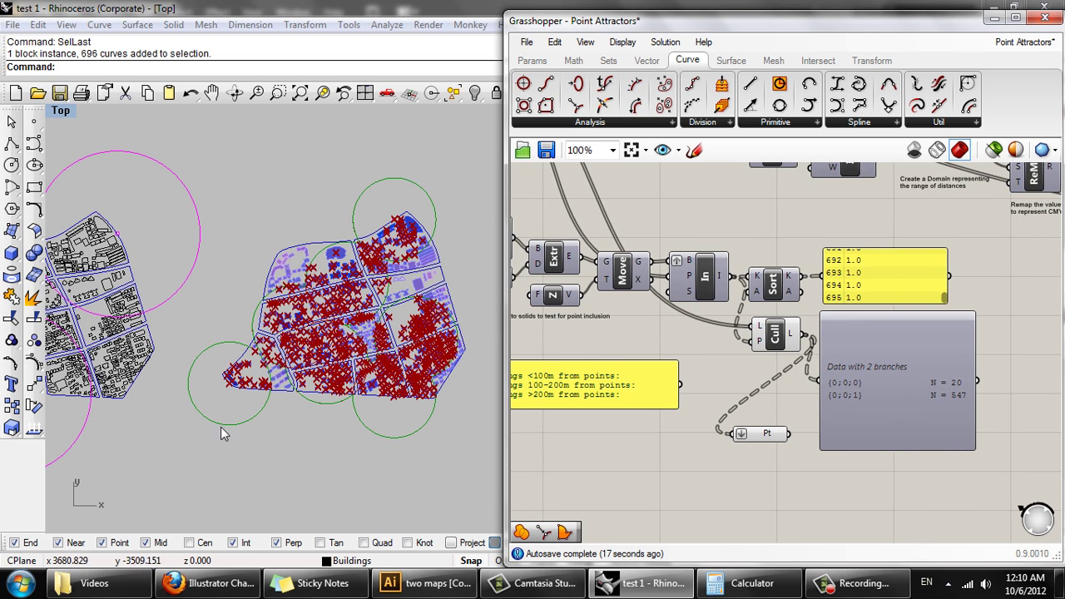
{"action": "left_click_drag", "start_coordinate": [730, 472], "coordinate": [738, 454]}
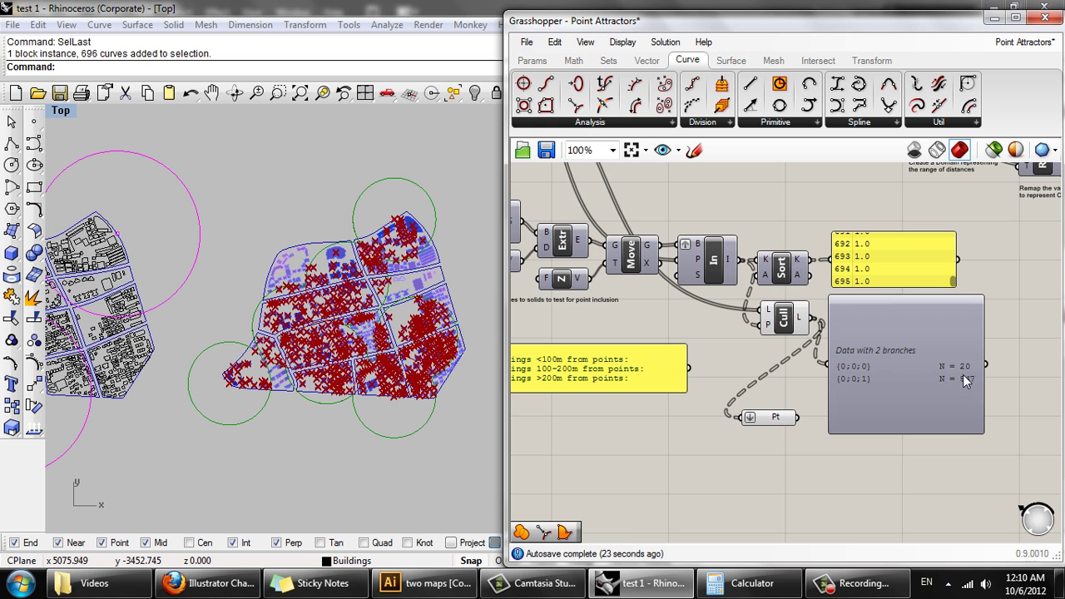
{"action": "left_click_drag", "start_coordinate": [707, 441], "coordinate": [773, 437]}
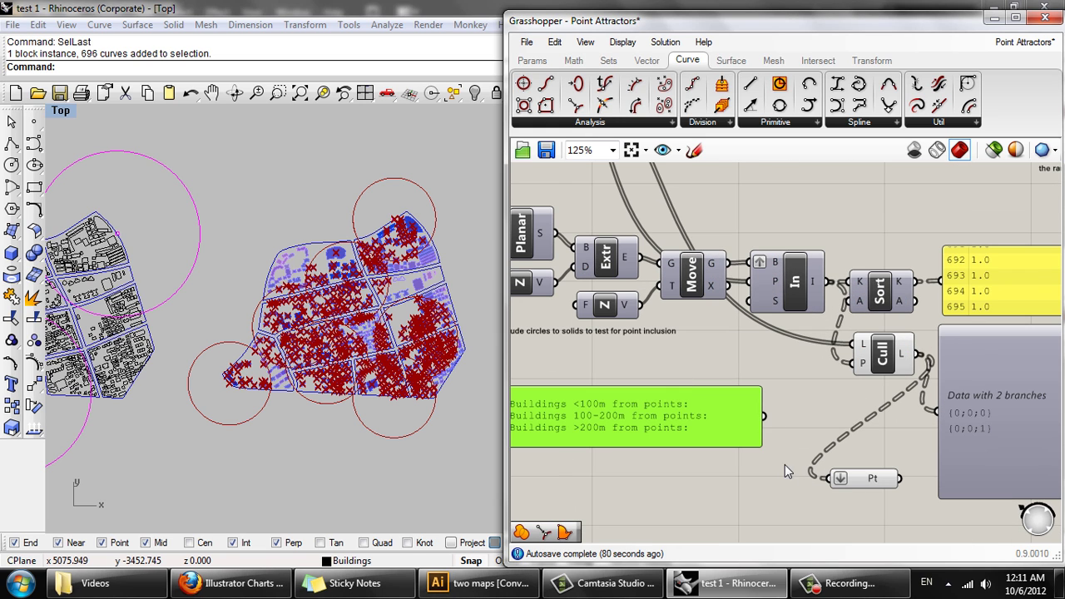
{"action": "left_click_drag", "start_coordinate": [632, 415], "coordinate": [766, 464]}
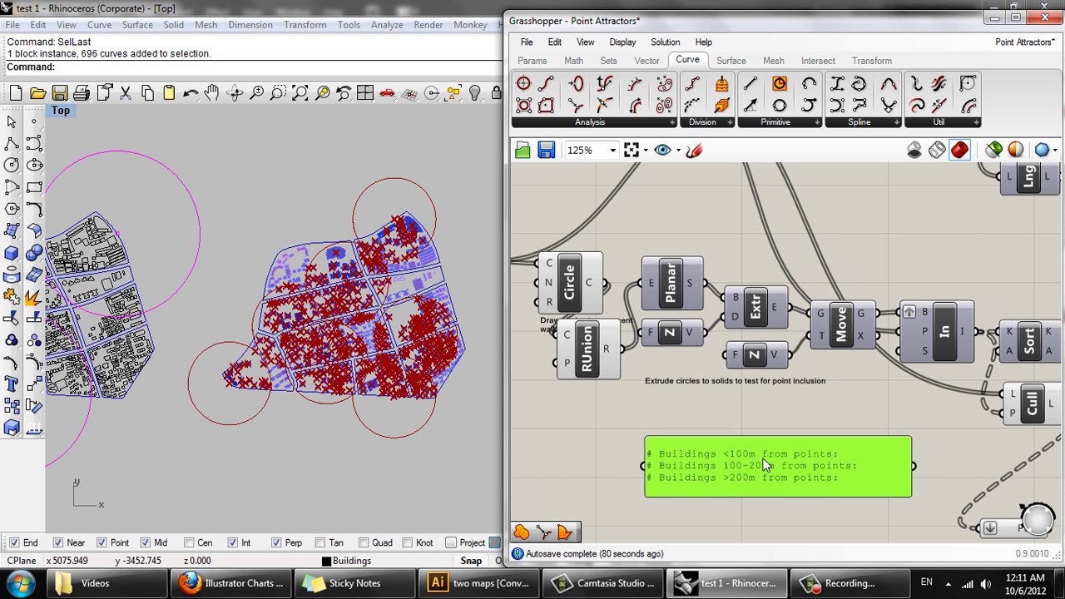
Enter 130 as the number of buildings more than 200m from the points in the green notes panel.
{"action": "double_click", "coordinate": [780, 473]}
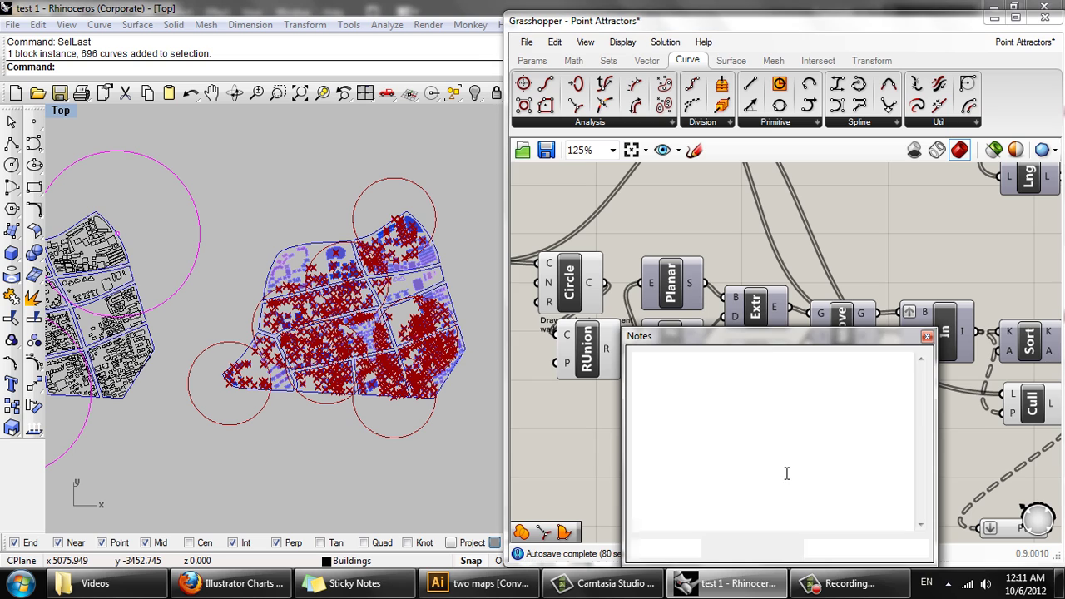
{"action": "left_click", "coordinate": [832, 394]}
{"action": "type", "text": "100"}
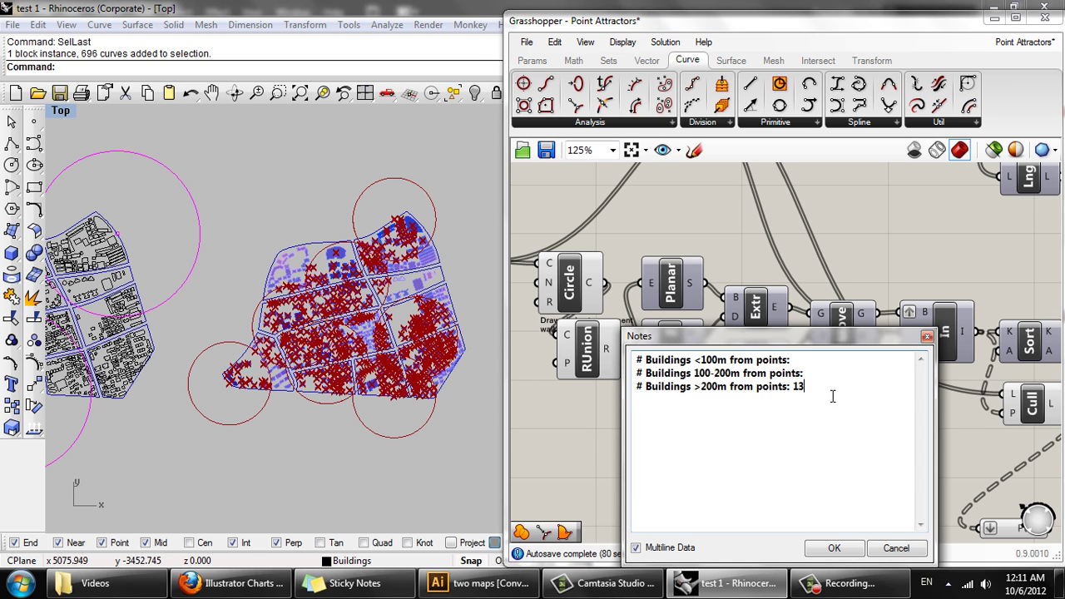
{"action": "left_click", "coordinate": [837, 547]}
Set the Circle component's R input to 100.
{"action": "left_click_drag", "start_coordinate": [662, 390], "coordinate": [745, 383]}
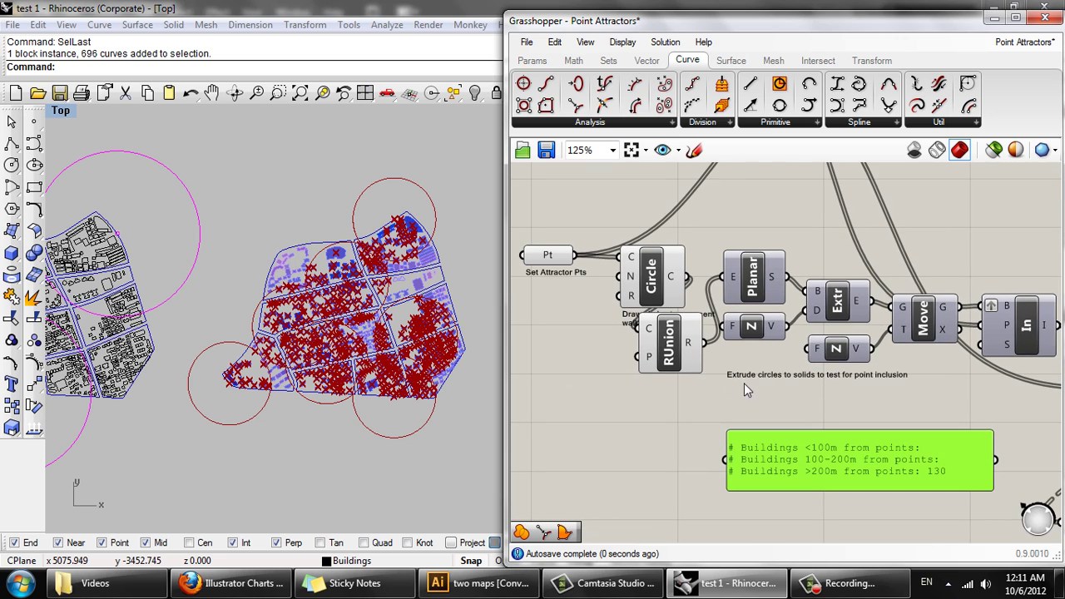
{"action": "right_click", "coordinate": [633, 296]}
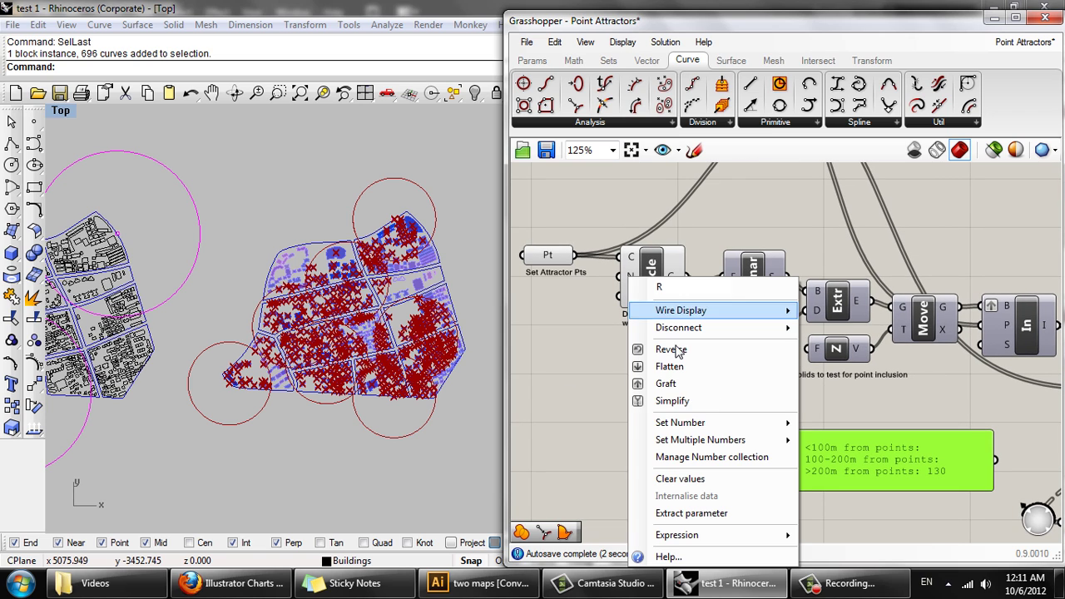
{"action": "mouse_move", "coordinate": [716, 423]}
{"action": "left_click", "coordinate": [832, 427]}
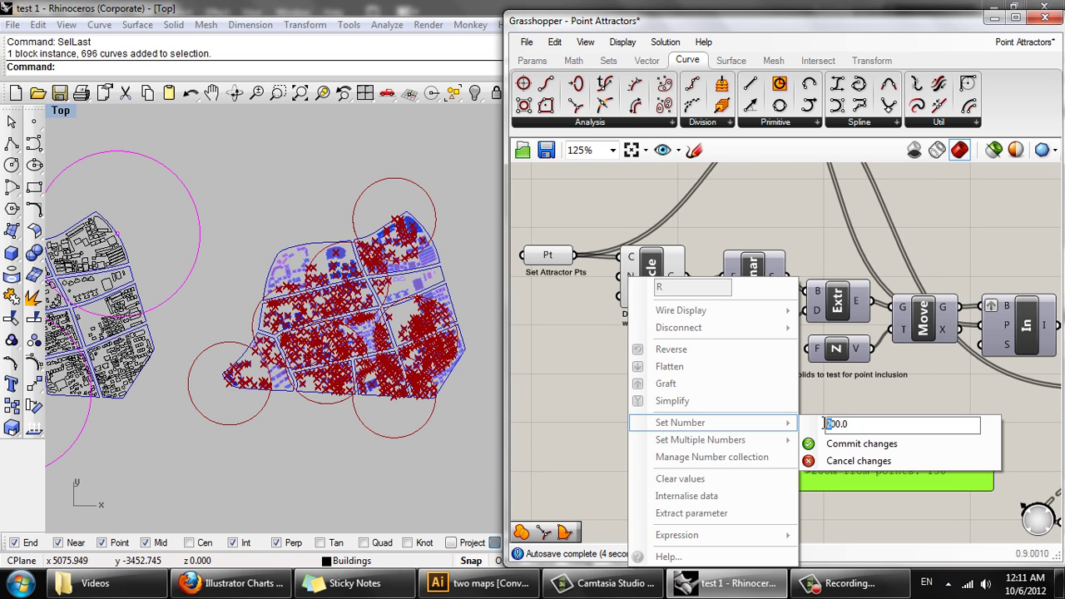
{"action": "key", "text": "BackSpace"}
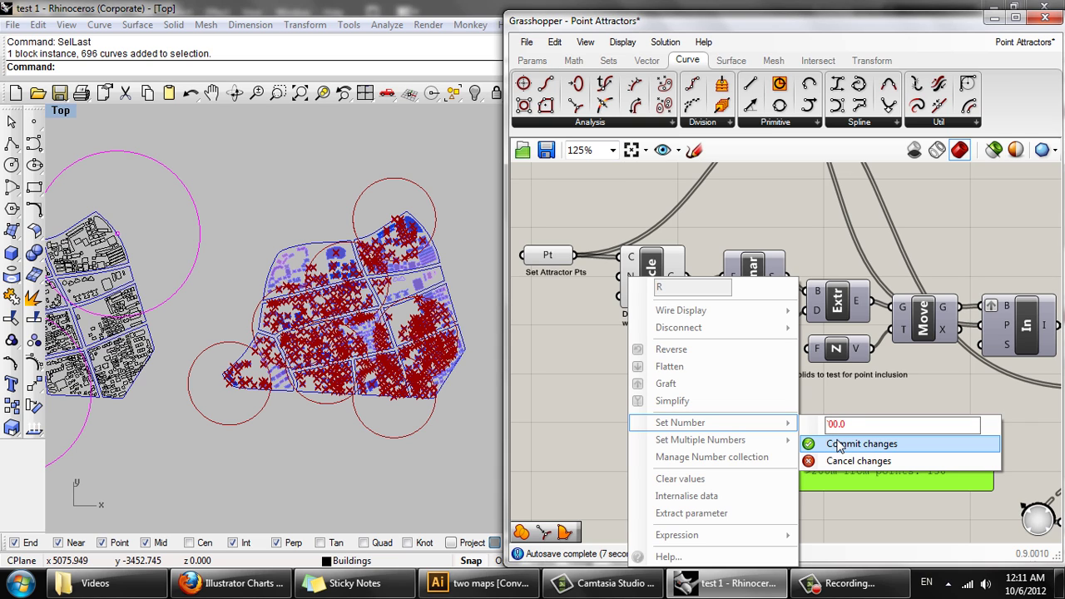
{"action": "type", "text": "1"}
{"action": "left_click", "coordinate": [841, 446]}
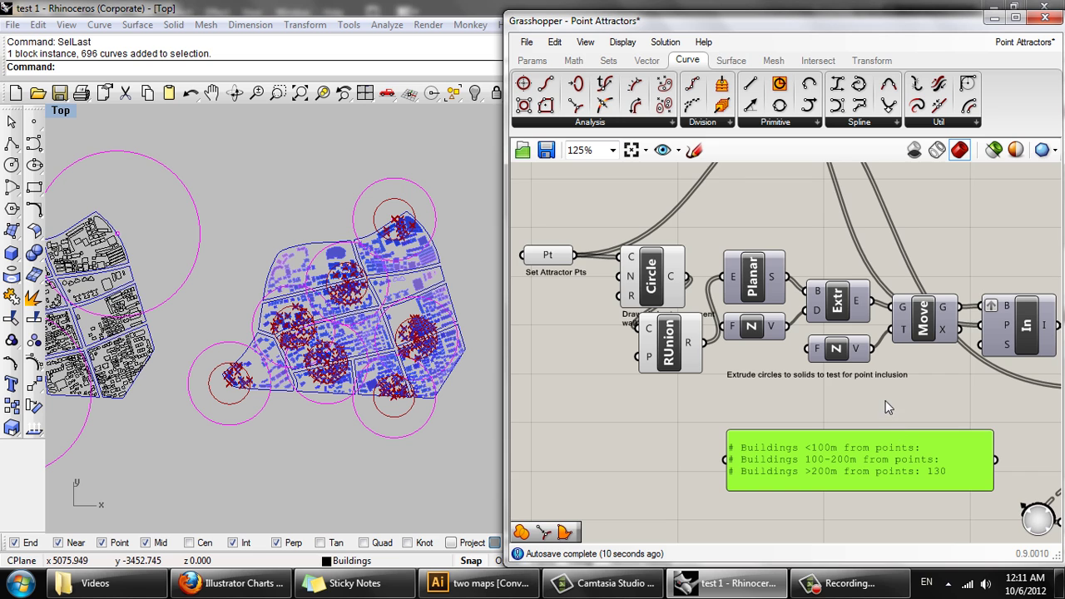
Read the number of points held by the Pt component and enter 192 for buildings <100m in the notes panel.
{"action": "scroll", "coordinate": [885, 401], "scroll_direction": "down", "scroll_amount": 1}
{"action": "left_click_drag", "start_coordinate": [820, 418], "coordinate": [651, 405]}
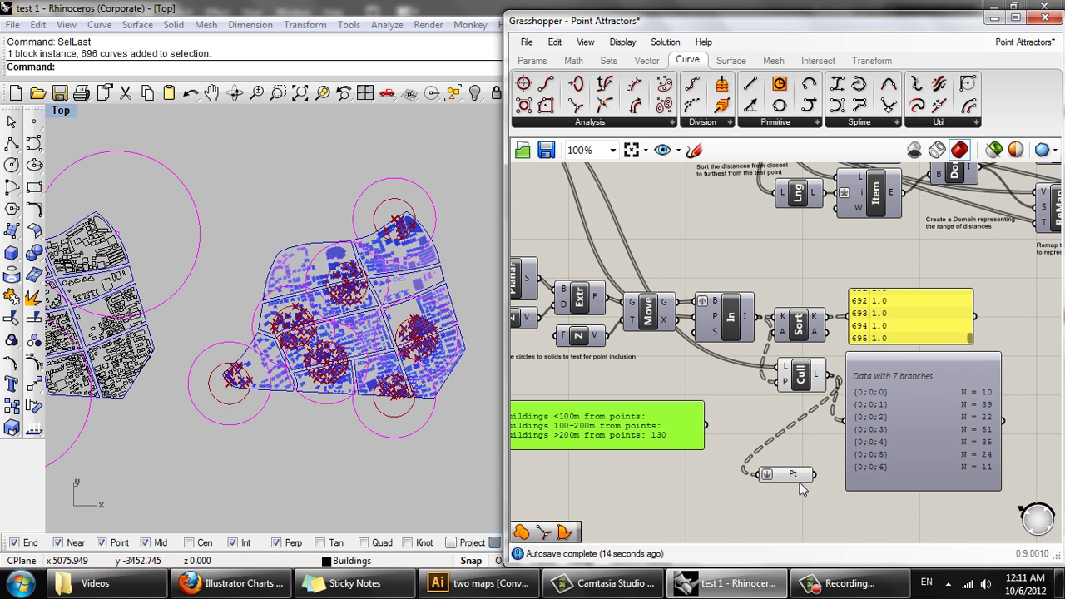
{"action": "mouse_move", "coordinate": [806, 483]}
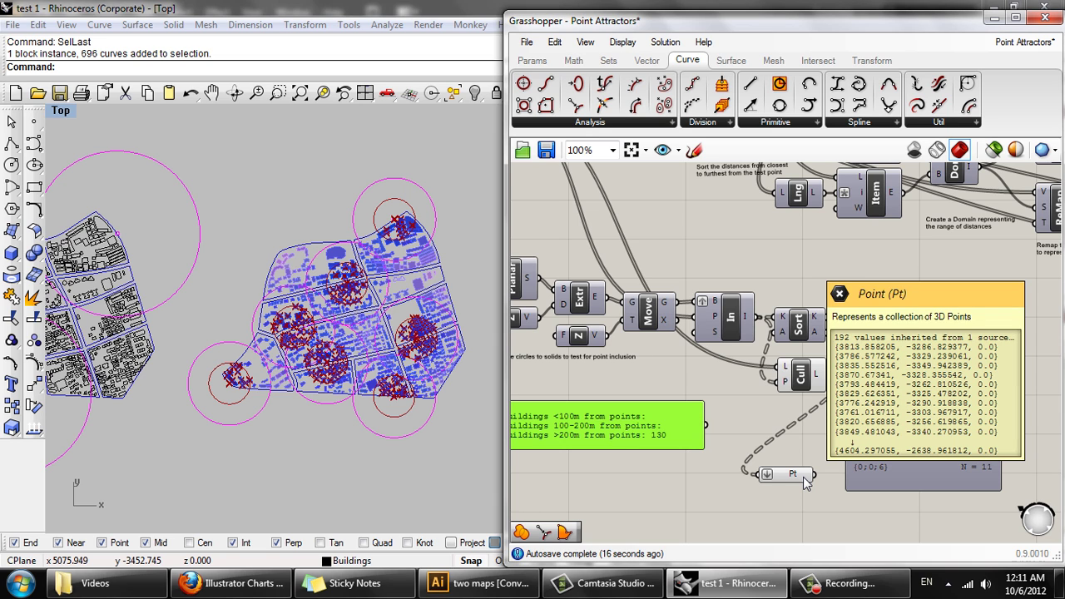
{"action": "left_click_drag", "start_coordinate": [770, 483], "coordinate": [891, 480]}
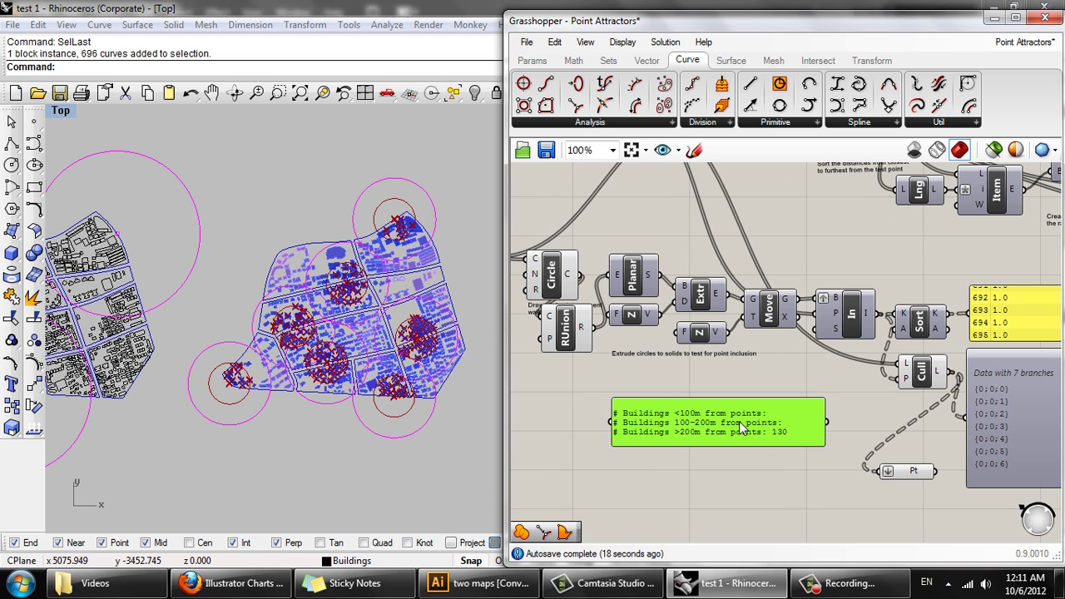
{"action": "scroll", "coordinate": [732, 416], "scroll_direction": "up", "scroll_amount": 1}
{"action": "double_click", "coordinate": [790, 425]}
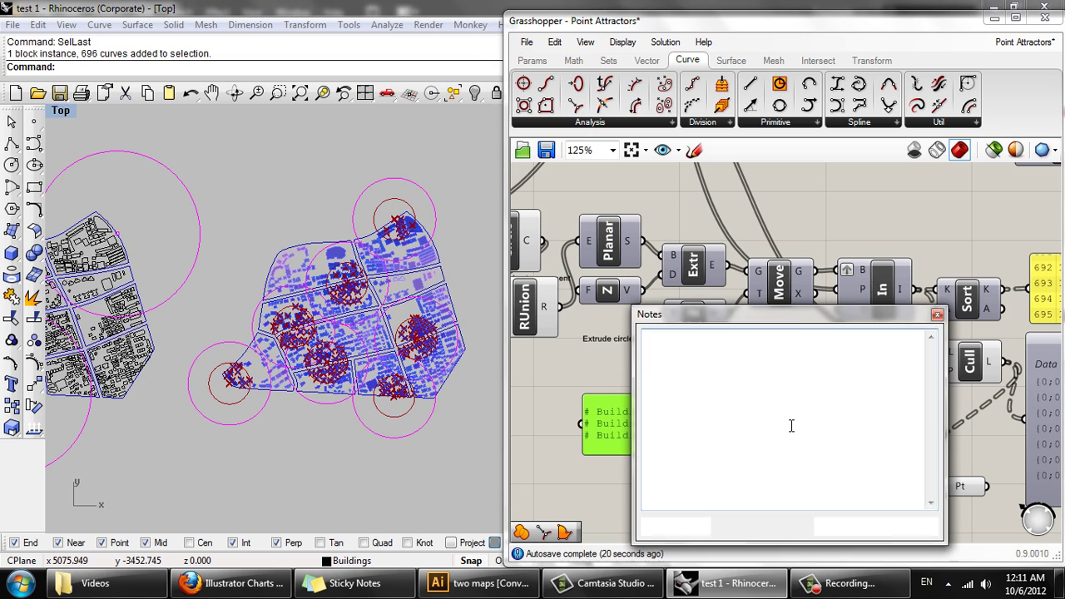
{"action": "left_click", "coordinate": [829, 350]}
{"action": "left_click", "coordinate": [828, 338]}
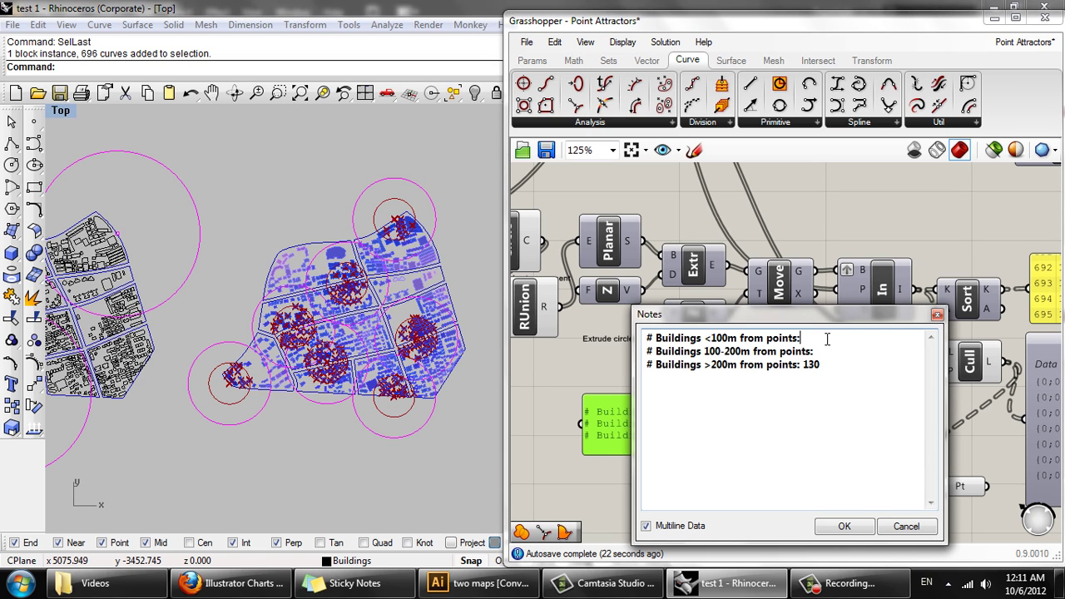
{"action": "type", "text": "192"}
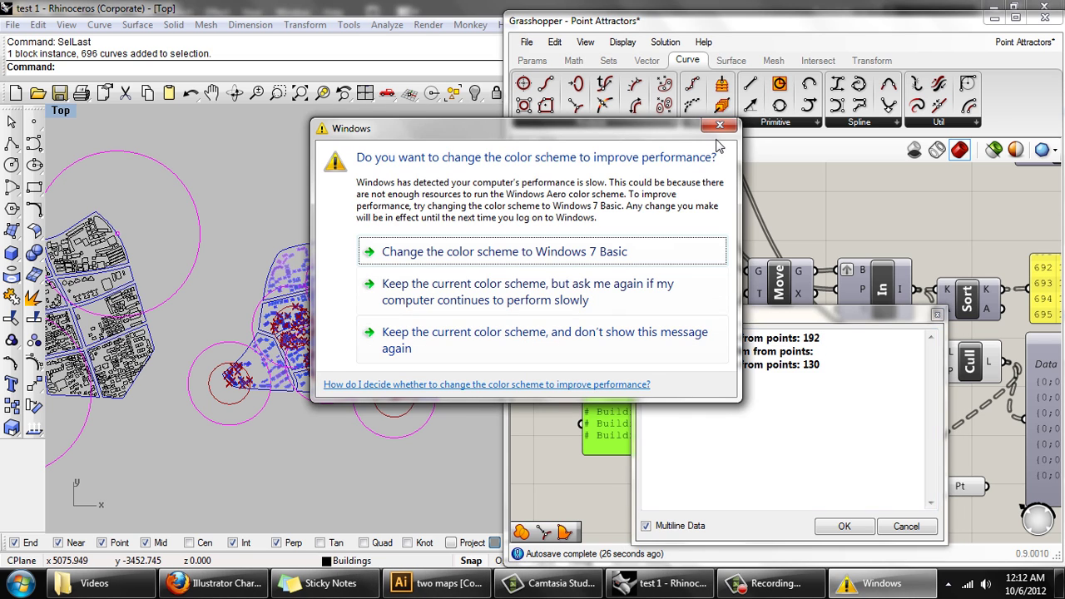
{"action": "left_click", "coordinate": [720, 126]}
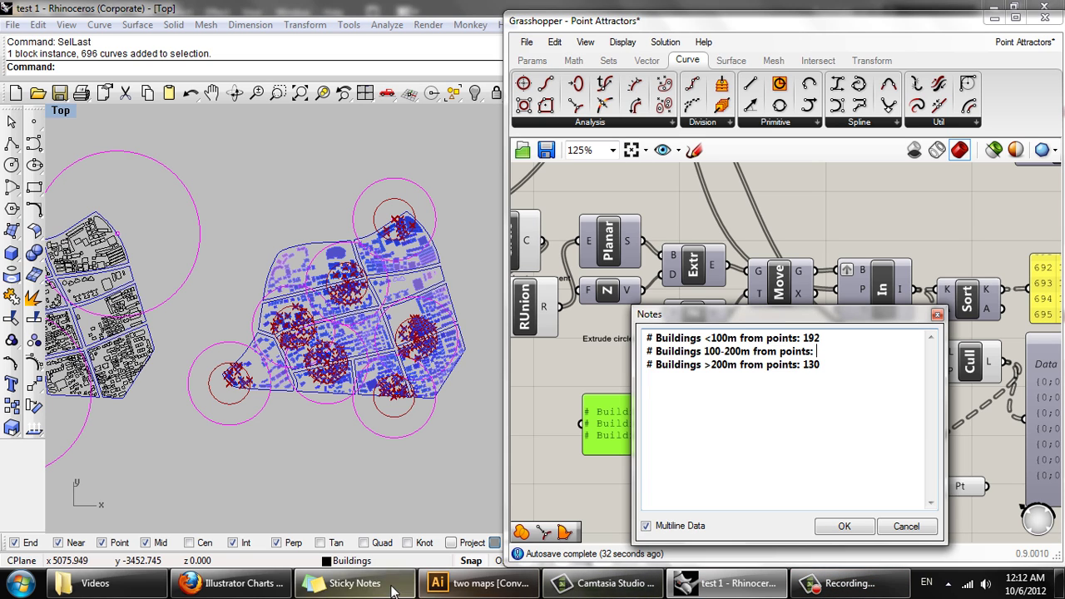
Open Calculator, compute 697 - 192 - 130 for the remaining buildings, and close it.
{"action": "left_click", "coordinate": [18, 584]}
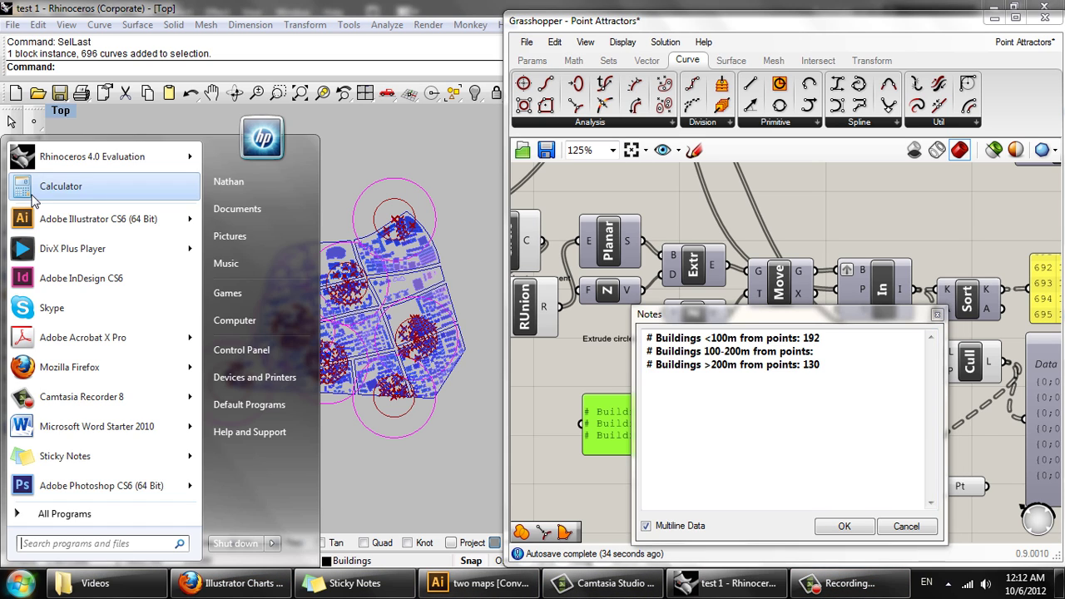
{"action": "left_click", "coordinate": [52, 192]}
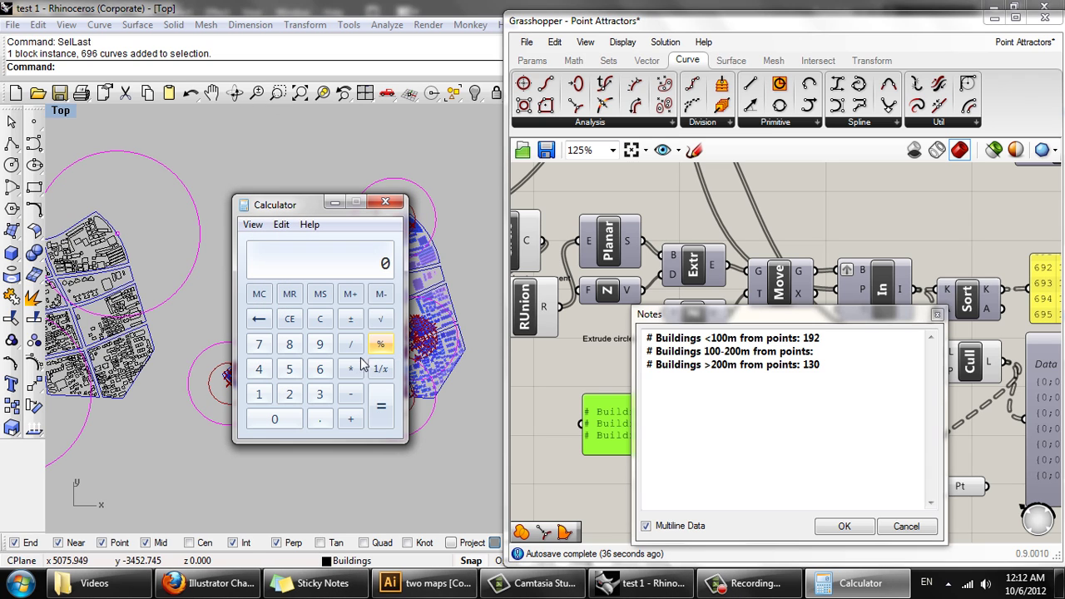
{"action": "left_click", "coordinate": [319, 371]}
{"action": "left_click", "coordinate": [320, 344]}
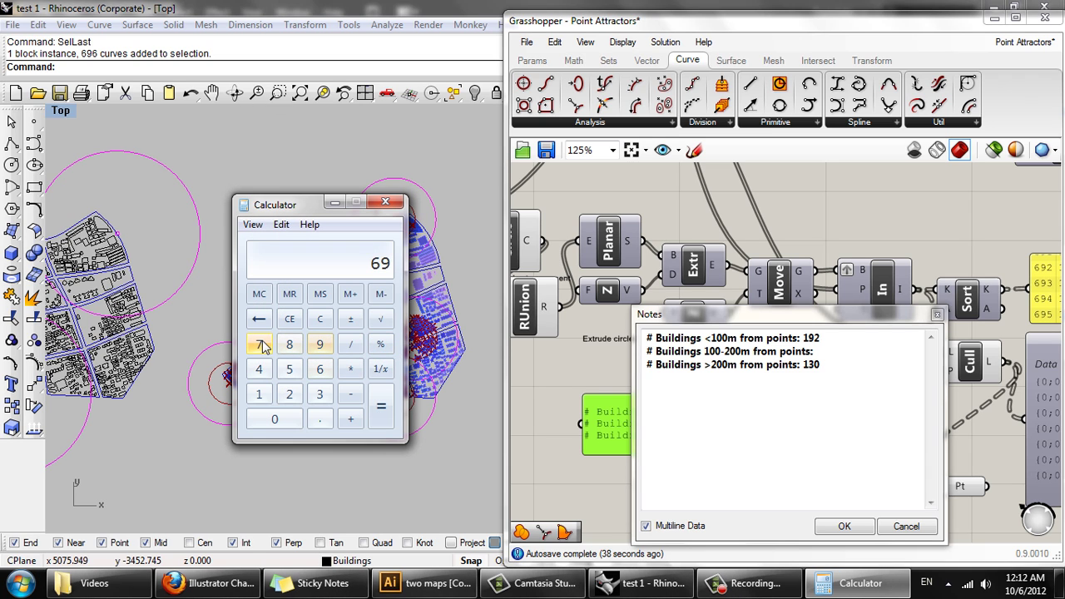
{"action": "left_click", "coordinate": [262, 345]}
{"action": "left_click", "coordinate": [350, 393]}
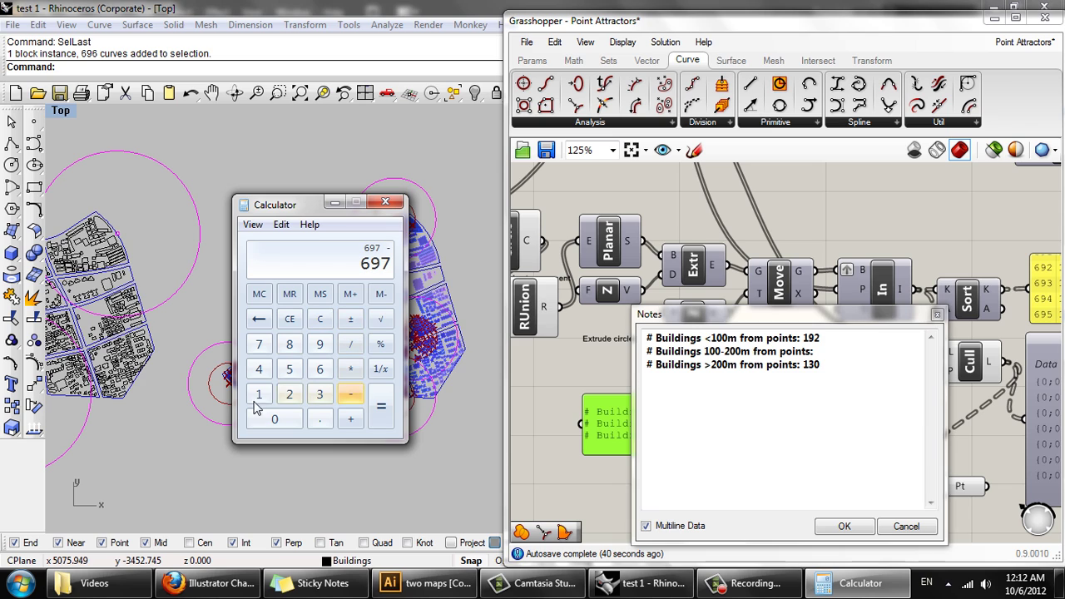
{"action": "left_click", "coordinate": [258, 396]}
{"action": "left_click", "coordinate": [320, 345]}
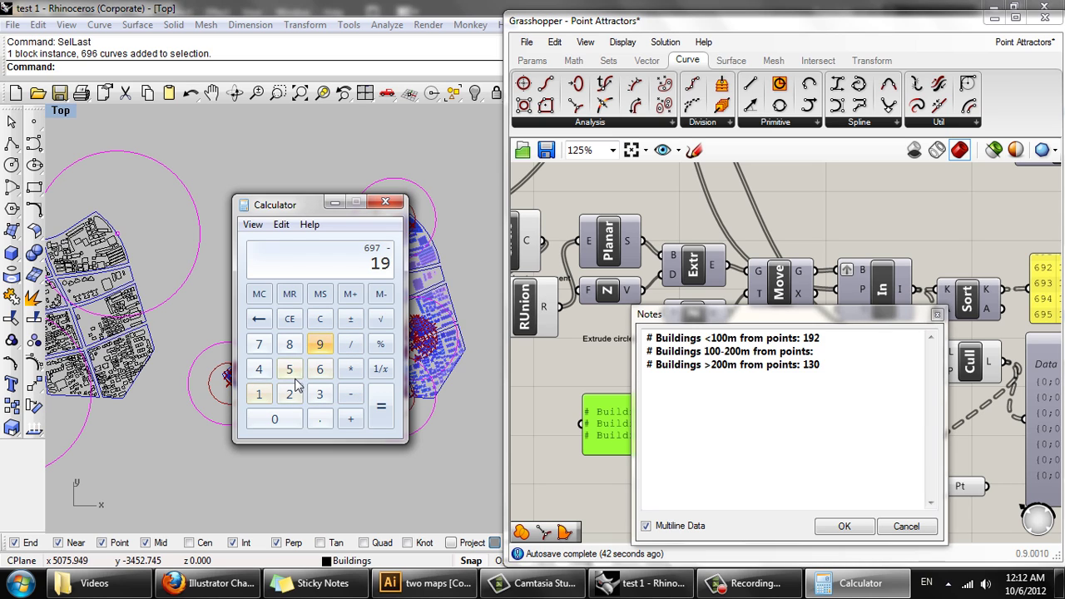
{"action": "left_click", "coordinate": [289, 394]}
{"action": "left_click", "coordinate": [350, 395]}
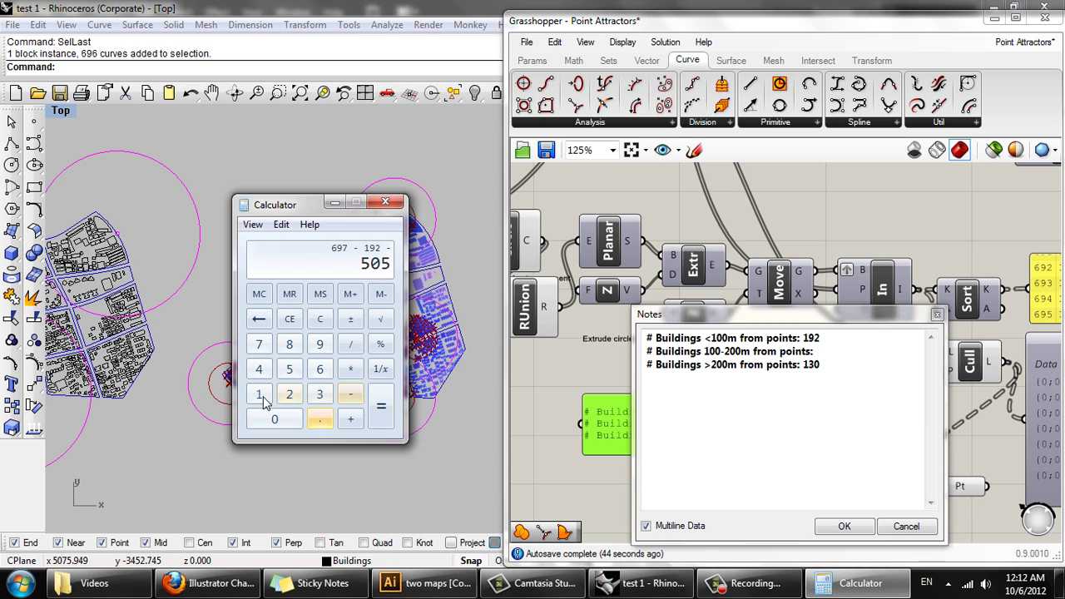
{"action": "left_click", "coordinate": [258, 396]}
{"action": "left_click", "coordinate": [320, 395]}
{"action": "left_click", "coordinate": [274, 419]}
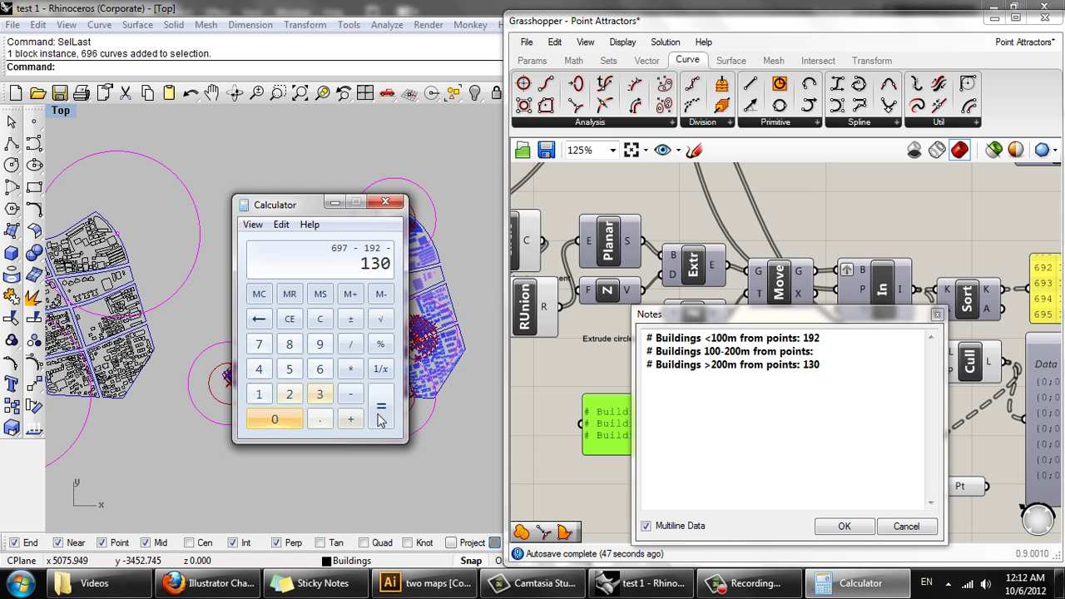
{"action": "left_click", "coordinate": [382, 406]}
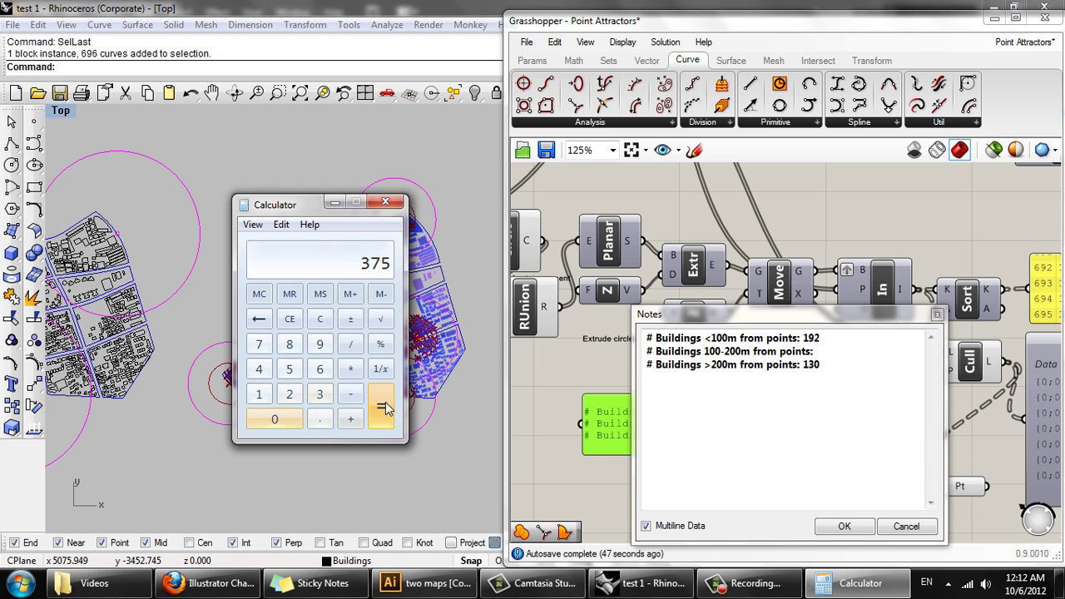
{"action": "left_click", "coordinate": [384, 204]}
Enter 375 for buildings 100-200m from the points in the notes panel, and save the Grasshopper definition.
{"action": "left_click", "coordinate": [827, 350]}
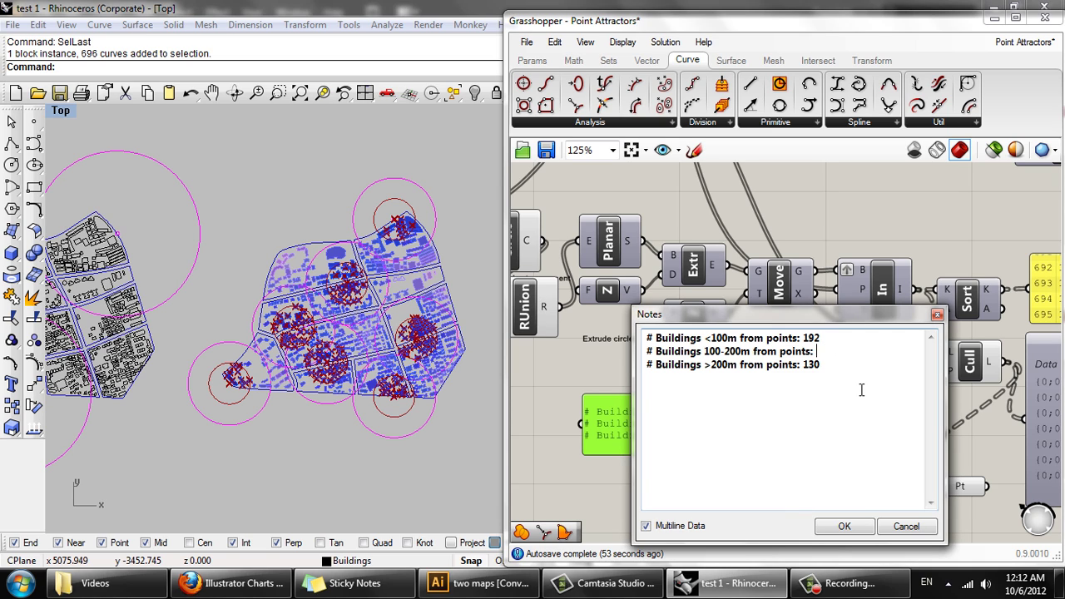
{"action": "type", "text": "375"}
{"action": "left_click", "coordinate": [847, 527]}
{"action": "left_click", "coordinate": [790, 481]}
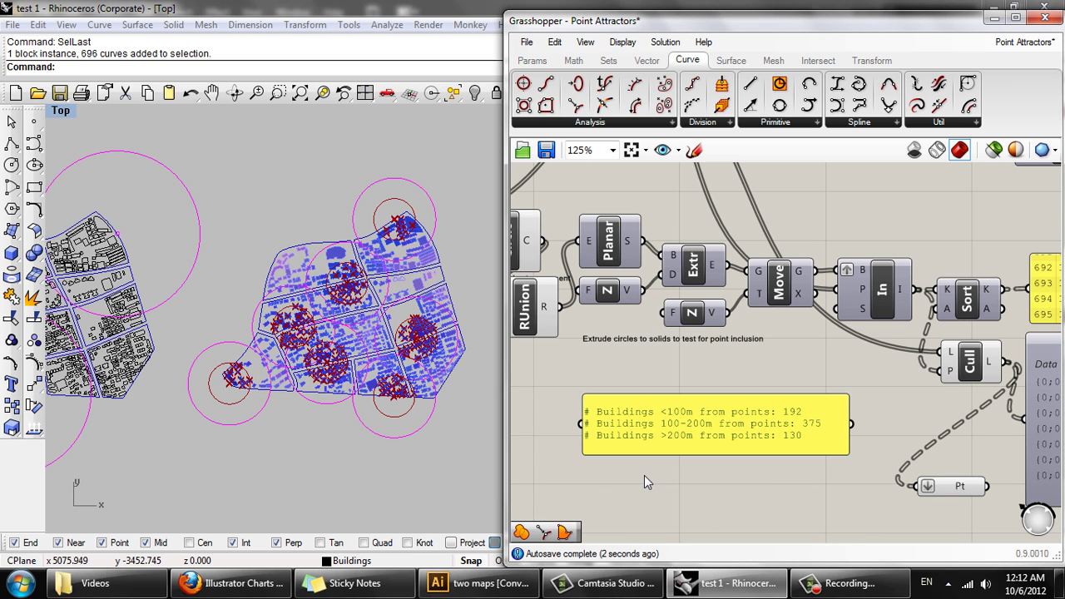
{"action": "key", "text": "ctrl+s"}
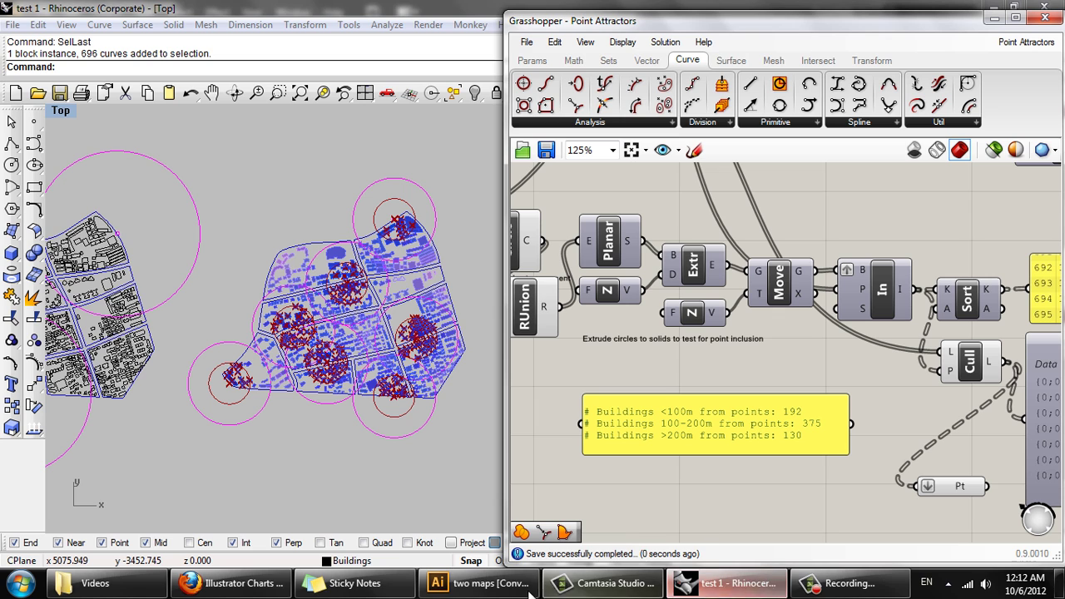
Switch to the two maps document in Illustrator and draw a pie graph below the left-hand map, keeping its data window accessible.
{"action": "left_click", "coordinate": [460, 591]}
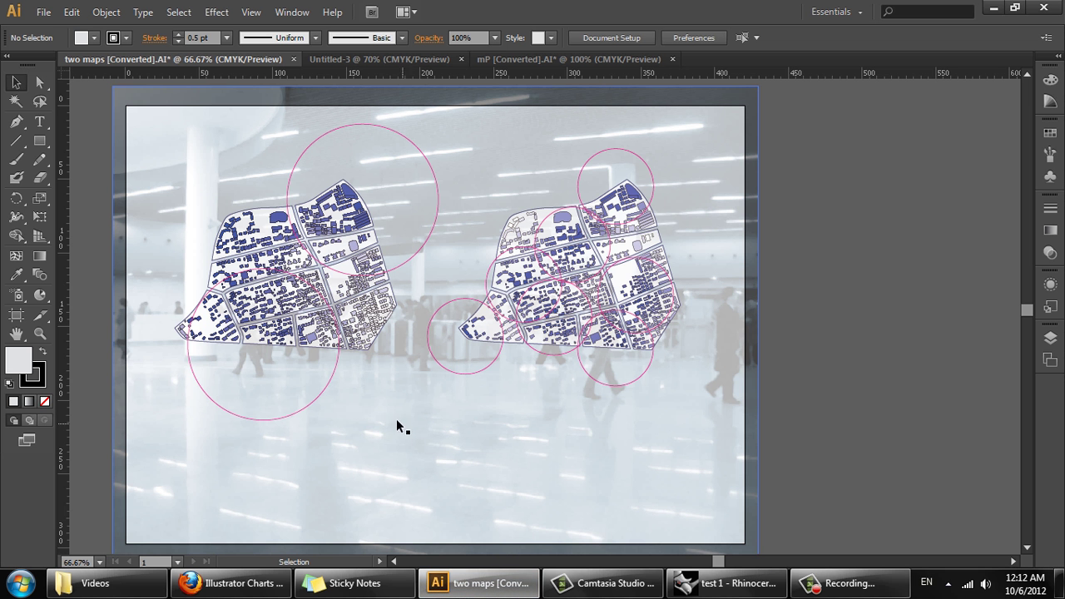
{"action": "left_click", "coordinate": [41, 293]}
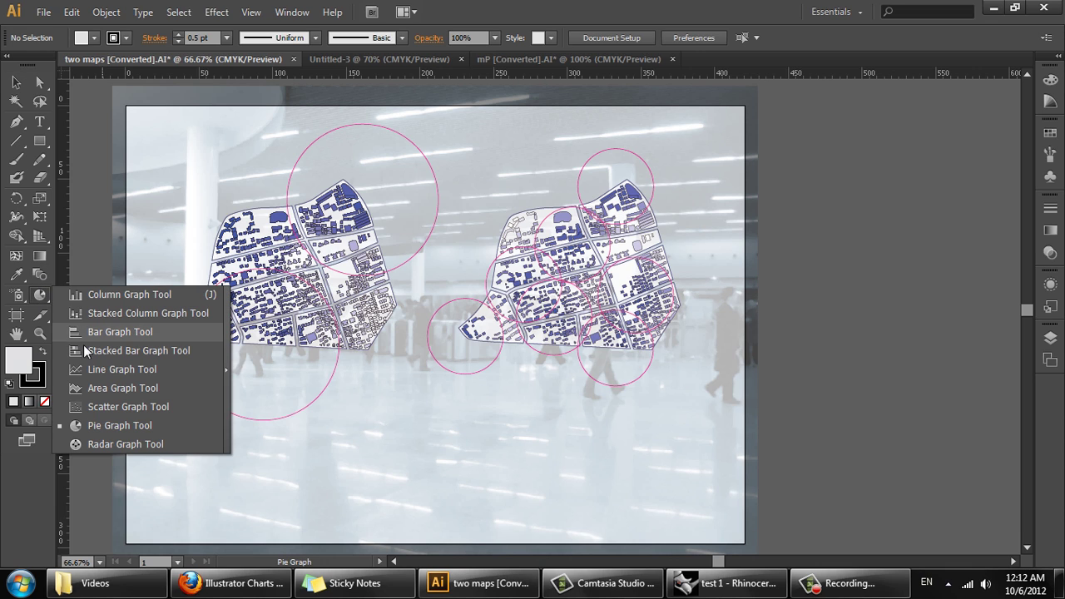
{"action": "left_click", "coordinate": [142, 426]}
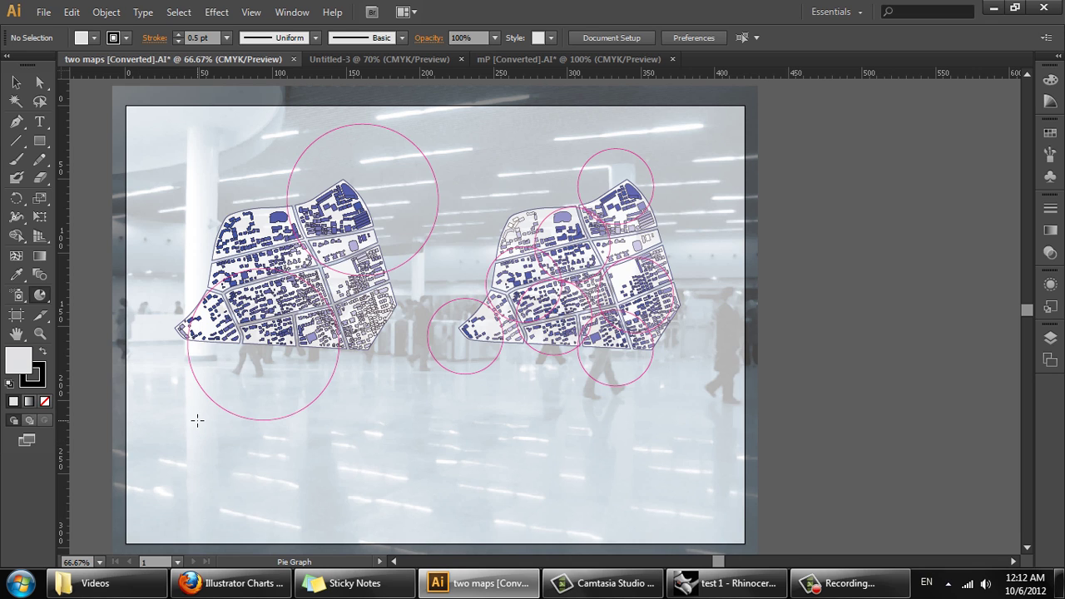
{"action": "left_click_drag", "start_coordinate": [197, 420], "coordinate": [305, 502]}
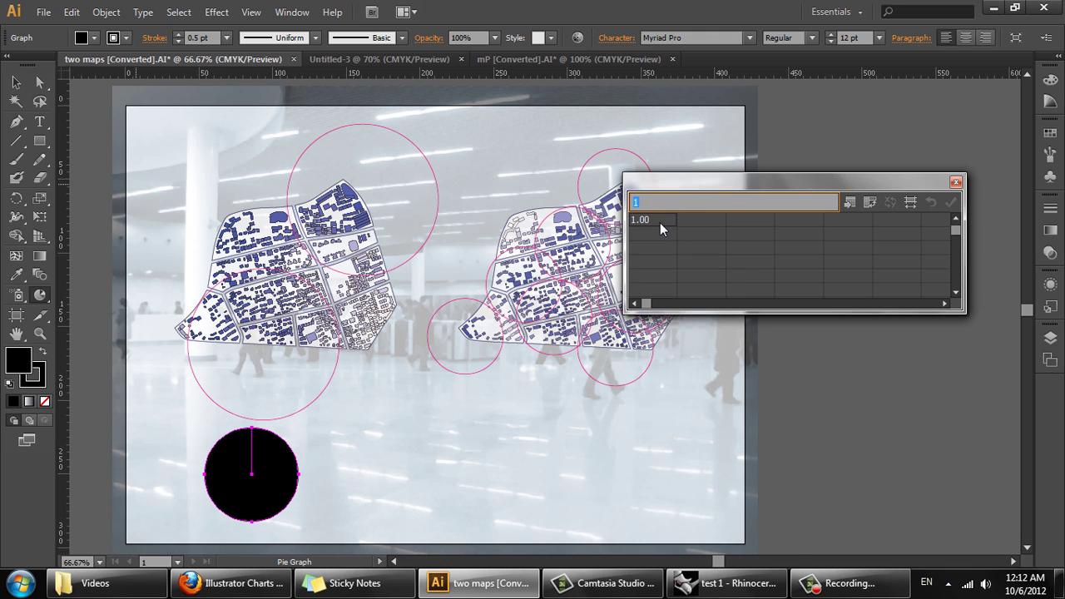
{"action": "left_click_drag", "start_coordinate": [684, 187], "coordinate": [632, 165]}
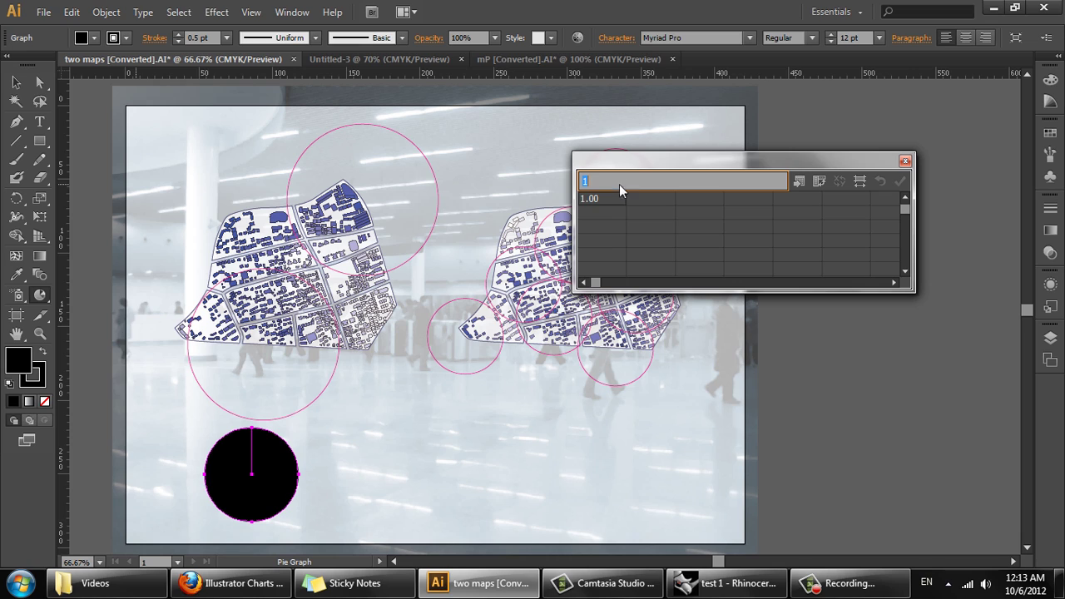
Label the first three columns of the pie graph data "< 100m", "100 - 200m" and "> 200m".
{"action": "type", "text": "< 1"}
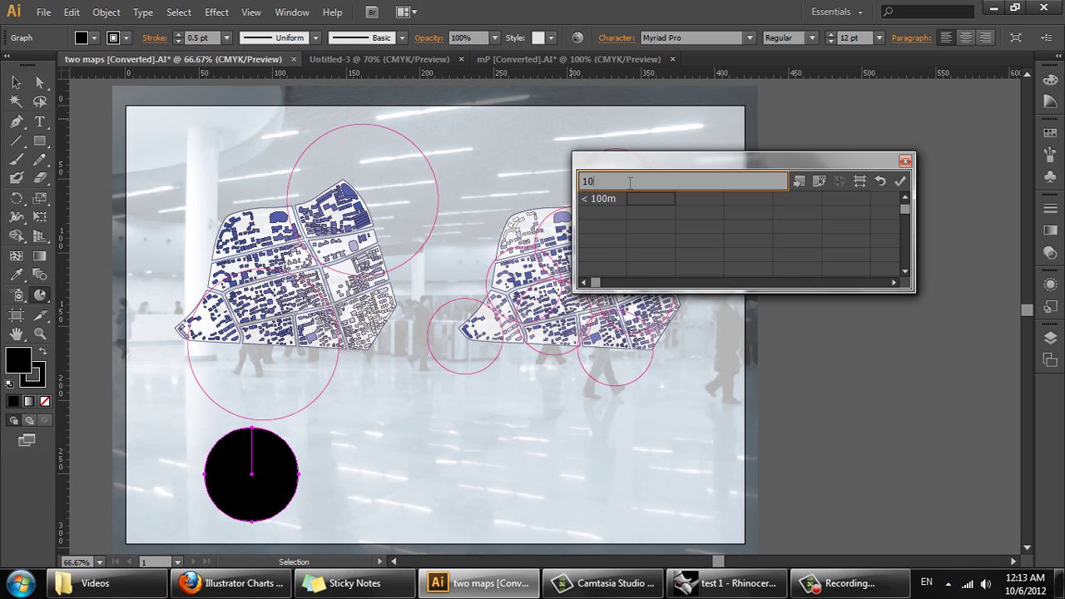
{"action": "type", "text": "200m"}
{"action": "left_click", "coordinate": [690, 202]}
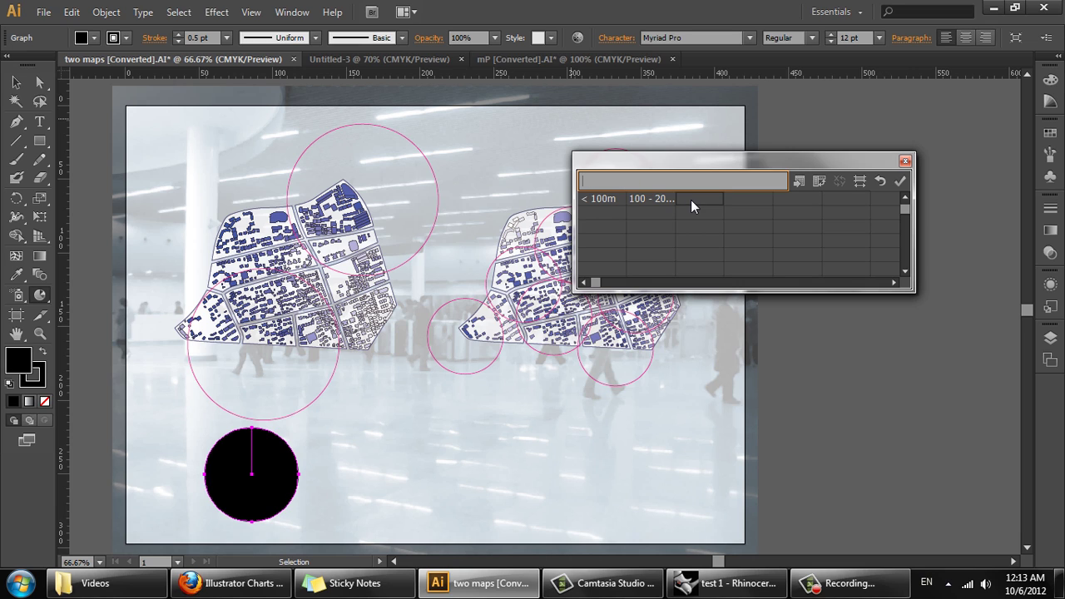
{"action": "type", "text": "> 200m"}
{"action": "key", "text": "Return"}
Check the building counts in Grasshopper, enter 192, 375 and 130 under the matching pie graph labels, then apply and close the graph data.
{"action": "left_click", "coordinate": [761, 594]}
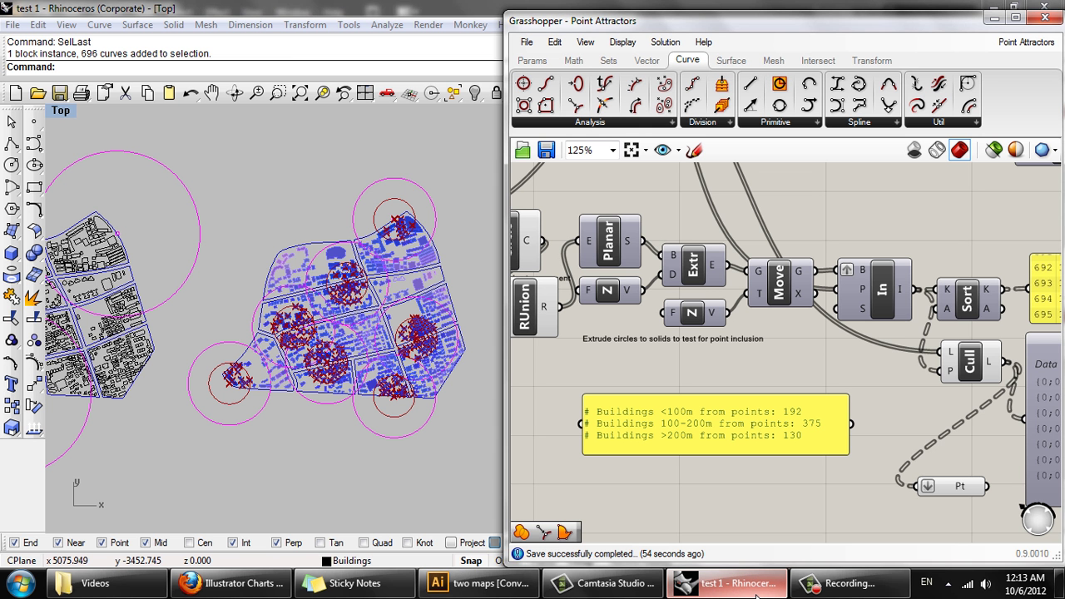
{"action": "key", "text": "alt+Tab"}
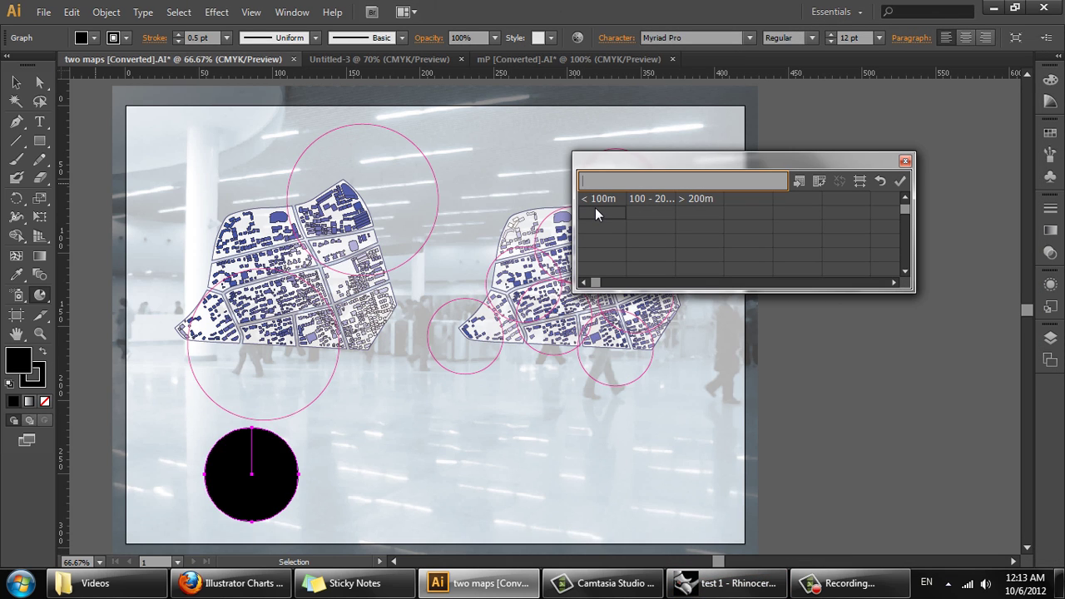
{"action": "type", "text": "2"}
{"action": "left_click", "coordinate": [643, 214]}
{"action": "type", "text": "375"}
{"action": "left_click", "coordinate": [698, 216]}
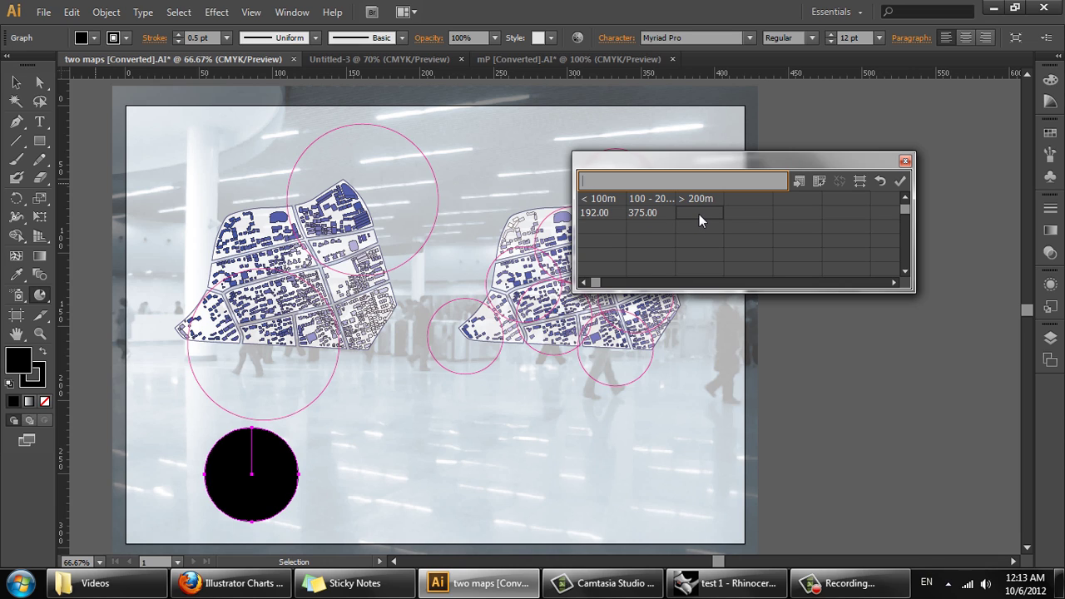
{"action": "type", "text": "130"}
{"action": "left_click", "coordinate": [901, 183]}
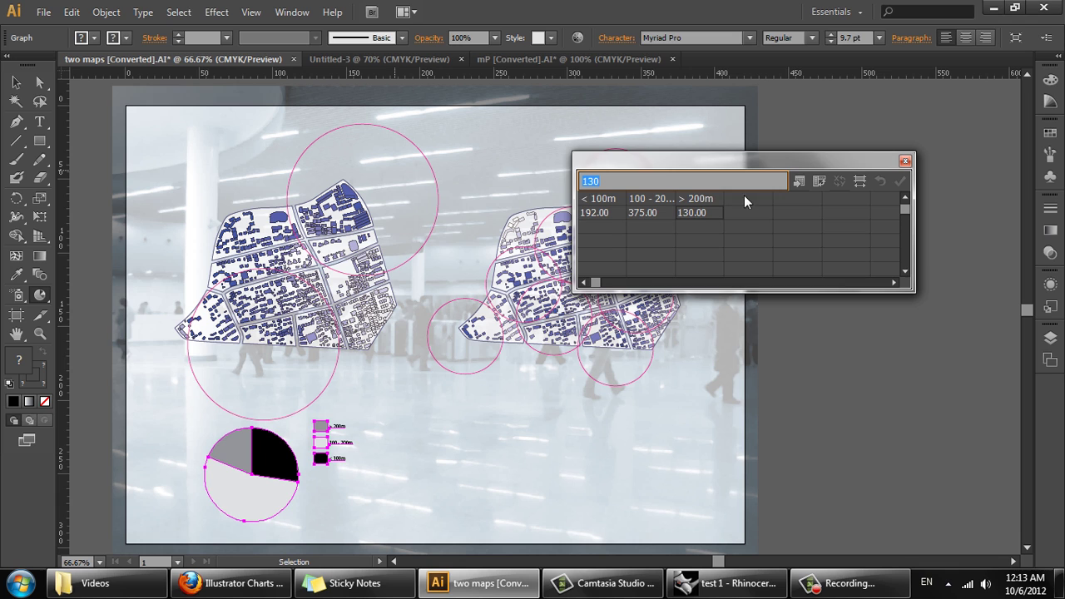
{"action": "left_click", "coordinate": [905, 161]}
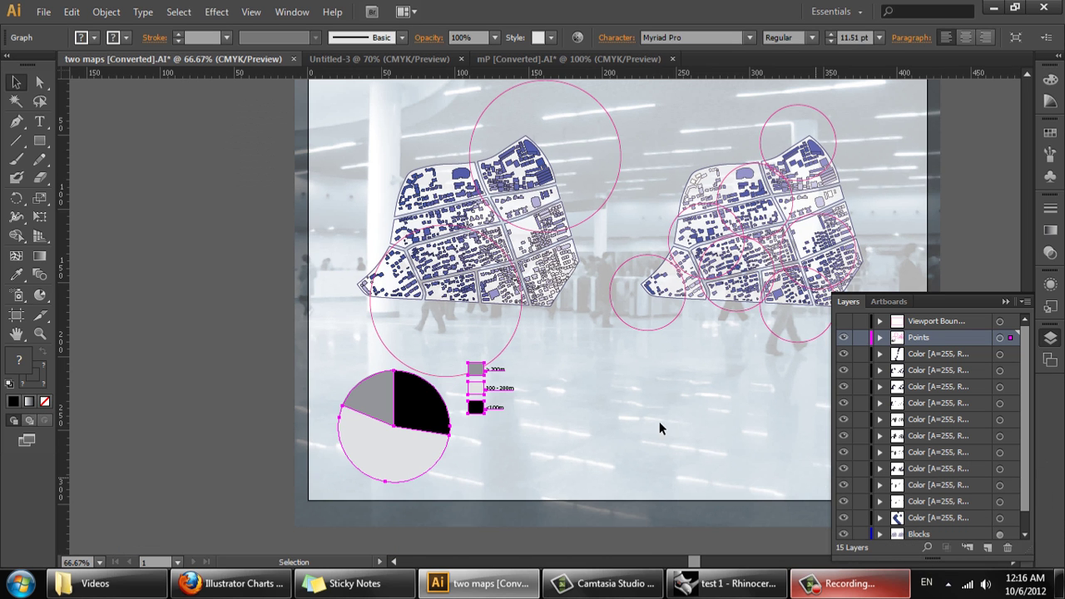
Nudge the pie graph slightly up and right, and move it onto a new top layer named "Graph".
{"action": "left_click_drag", "start_coordinate": [431, 413], "coordinate": [440, 409]}
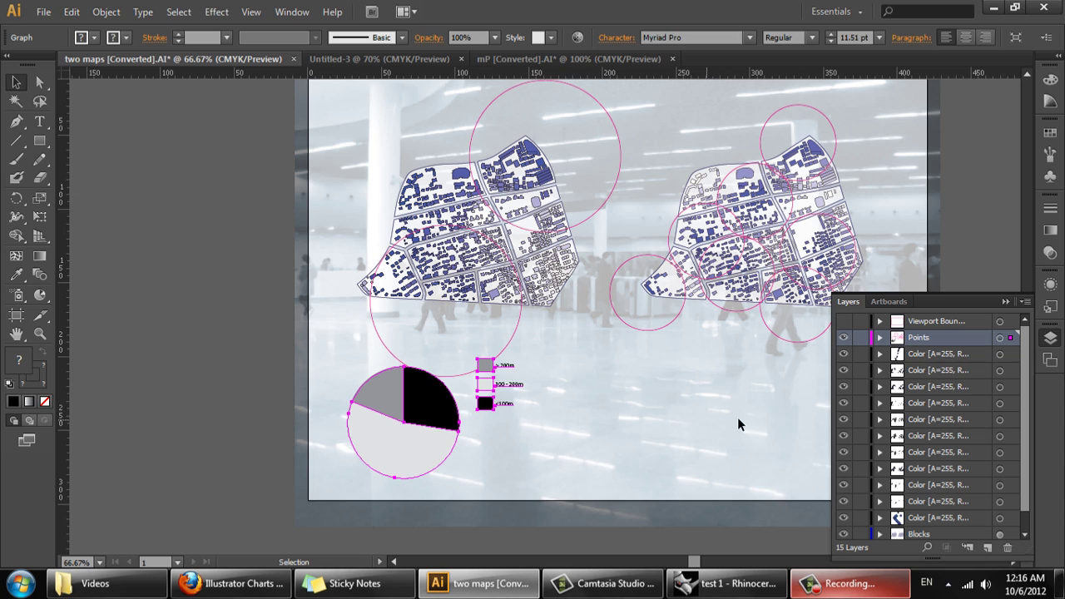
{"action": "left_click", "coordinate": [927, 321]}
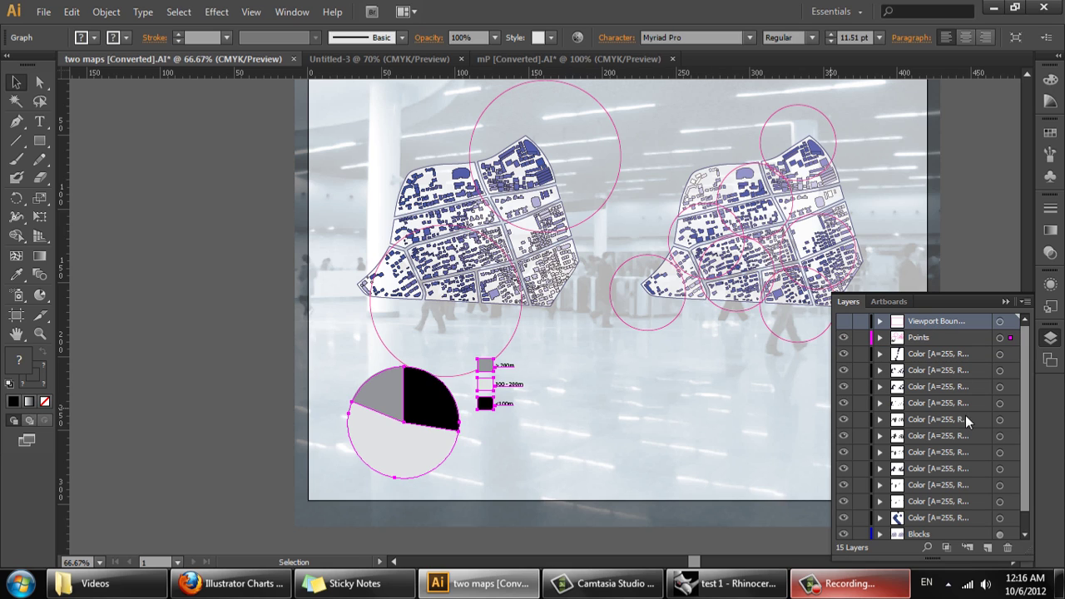
{"action": "left_click", "coordinate": [987, 547]}
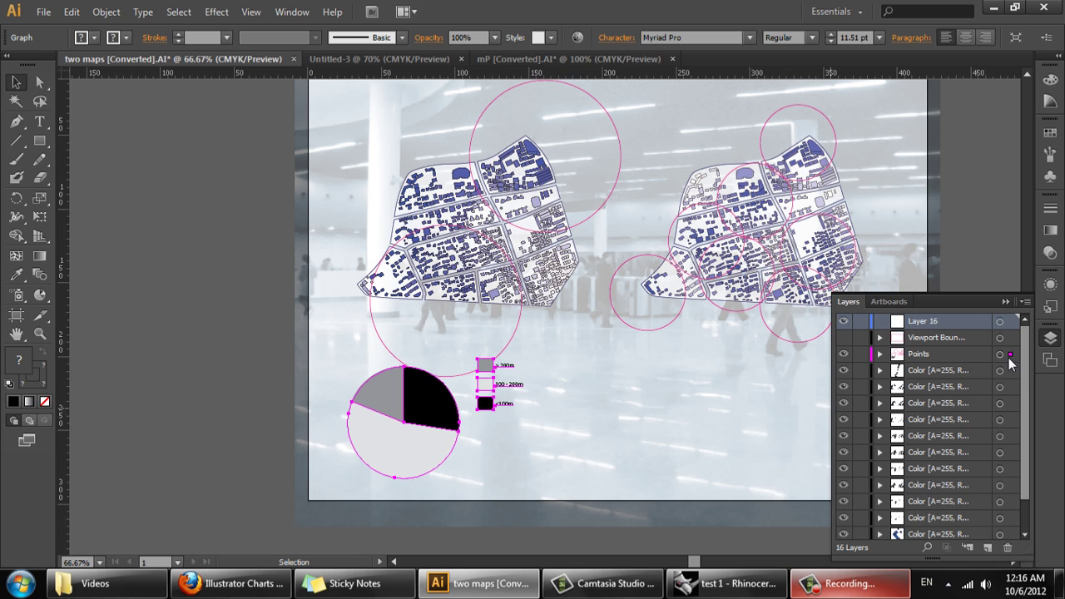
{"action": "left_click_drag", "start_coordinate": [1010, 356], "coordinate": [1012, 322]}
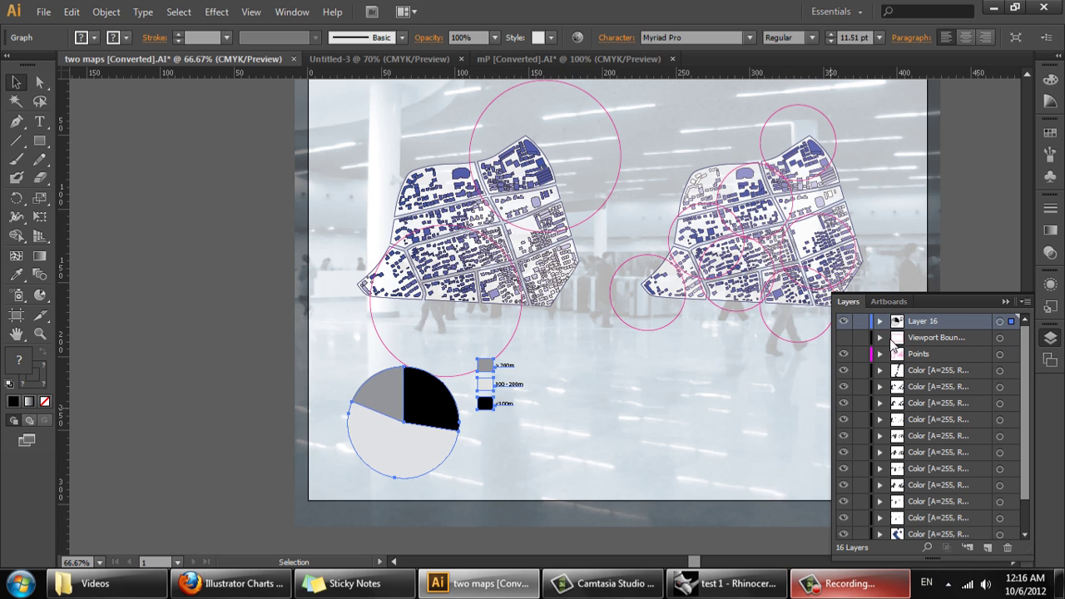
{"action": "double_click", "coordinate": [924, 322]}
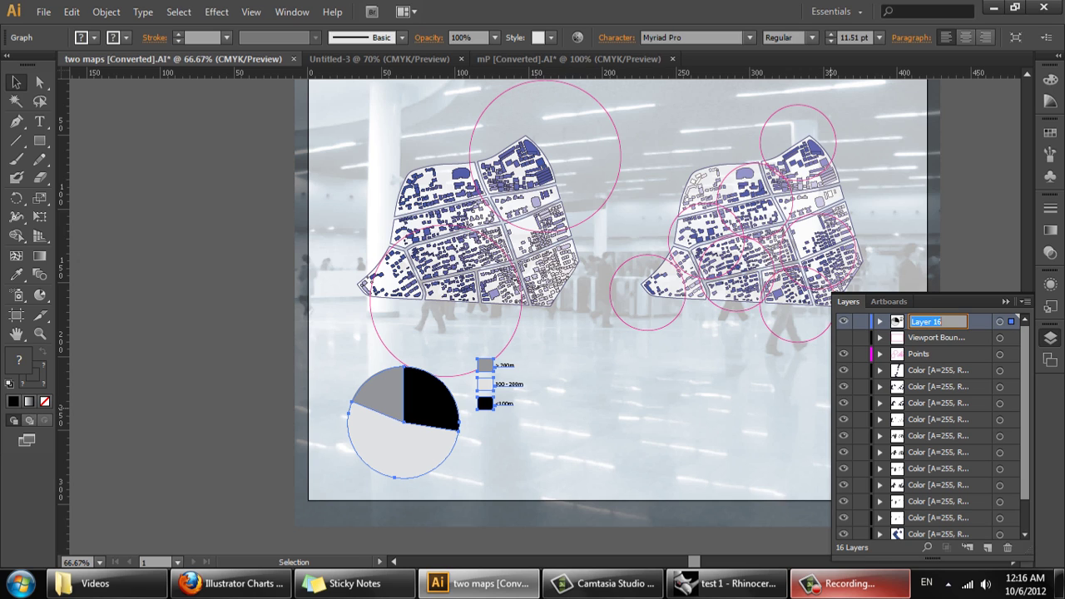
{"action": "type", "text": "Graph"}
{"action": "left_click", "coordinate": [489, 414]}
Move the pie graph with its legend slightly down beneath the left-hand map.
{"action": "scroll", "coordinate": [488, 411], "scroll_direction": "down", "scroll_amount": 2}
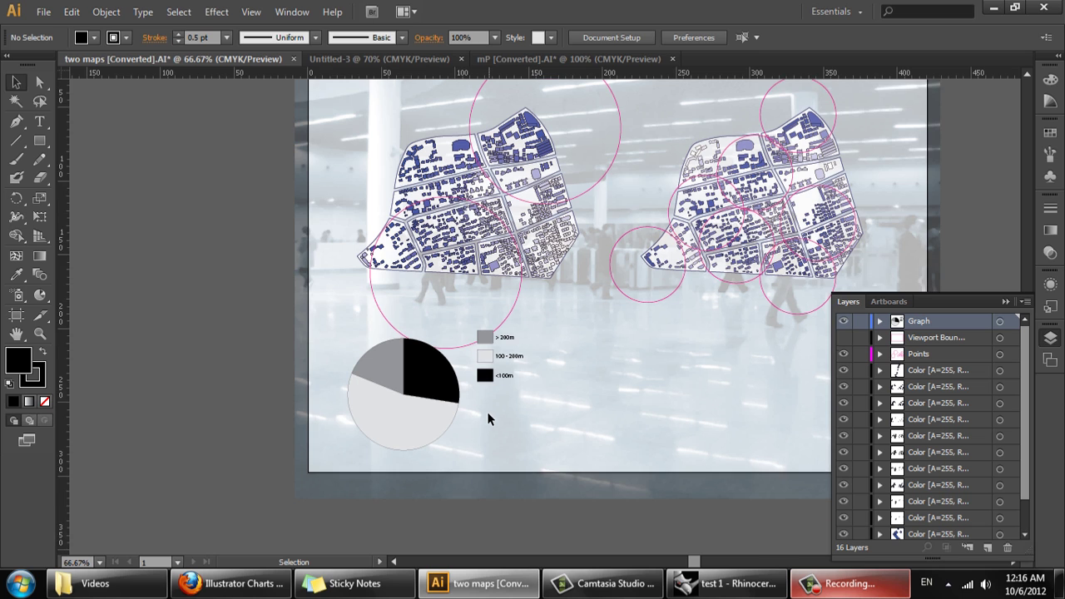
{"action": "scroll", "coordinate": [450, 392], "scroll_direction": "up", "scroll_amount": 2}
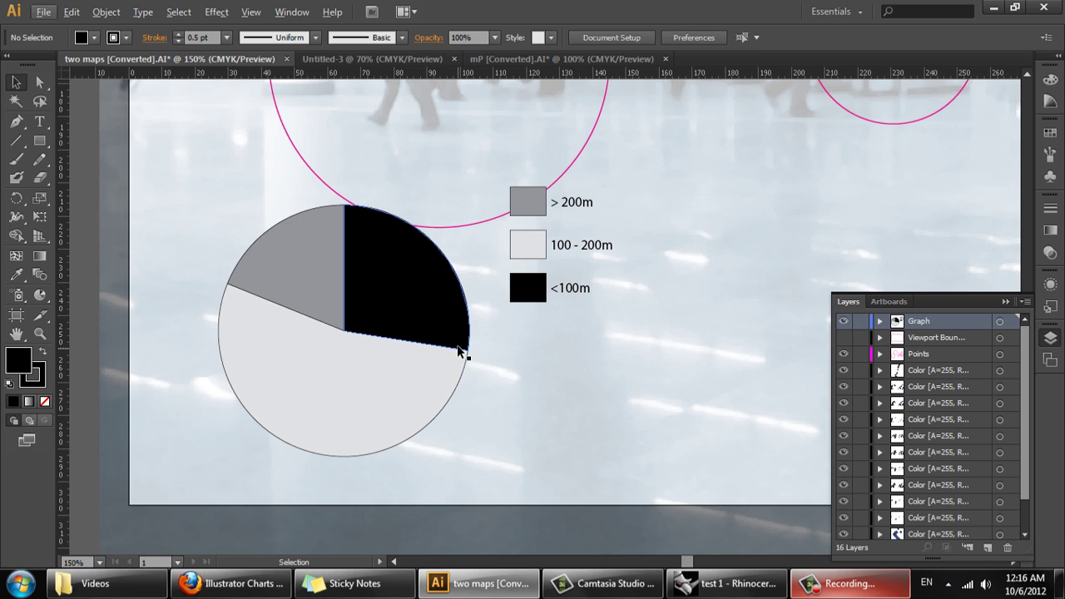
{"action": "scroll", "coordinate": [450, 329], "scroll_direction": "down", "scroll_amount": 1}
{"action": "left_click_drag", "start_coordinate": [428, 292], "coordinate": [433, 308]}
{"action": "scroll", "coordinate": [431, 316], "scroll_direction": "up", "scroll_amount": 3}
{"action": "scroll", "coordinate": [427, 323], "scroll_direction": "up", "scroll_amount": 4}
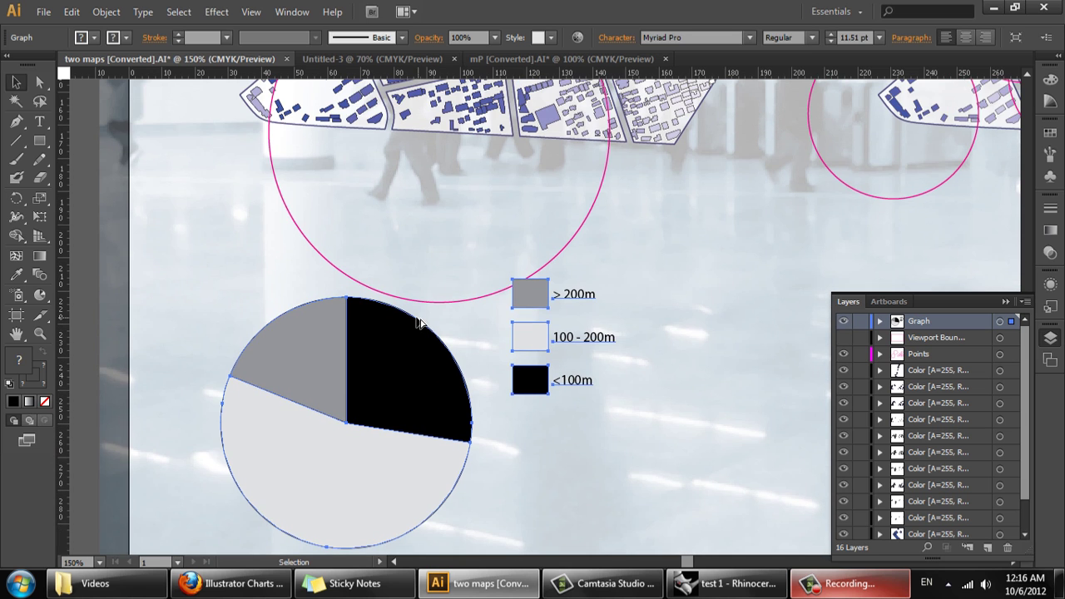
{"action": "scroll", "coordinate": [423, 316], "scroll_direction": "down", "scroll_amount": 2}
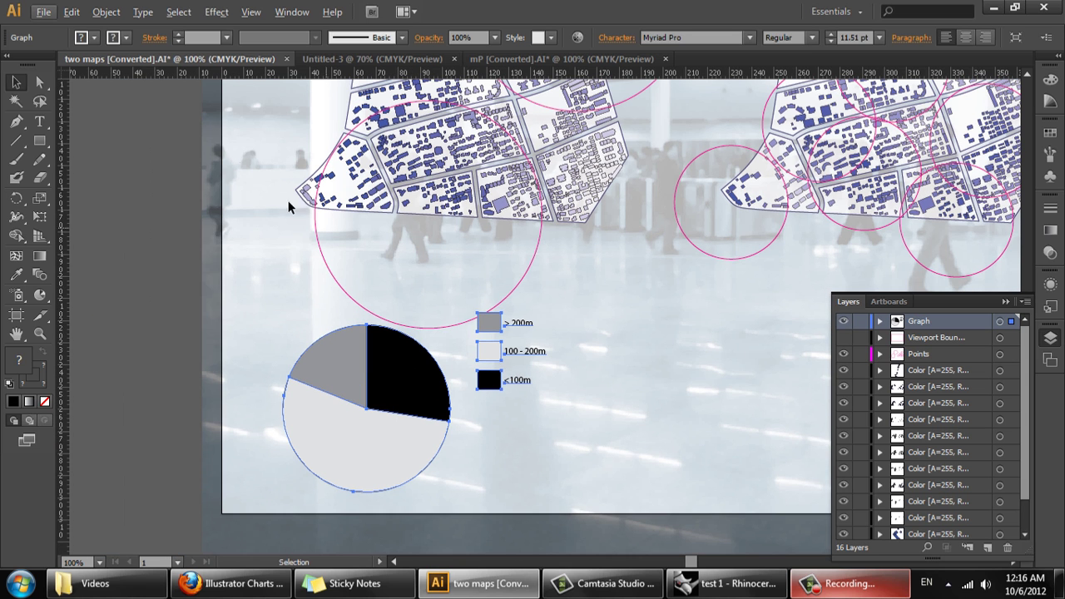
Add a top layer named "Text" and create an area text title "Proximity to Bus Stops" above the pie graph.
{"action": "left_click", "coordinate": [39, 122]}
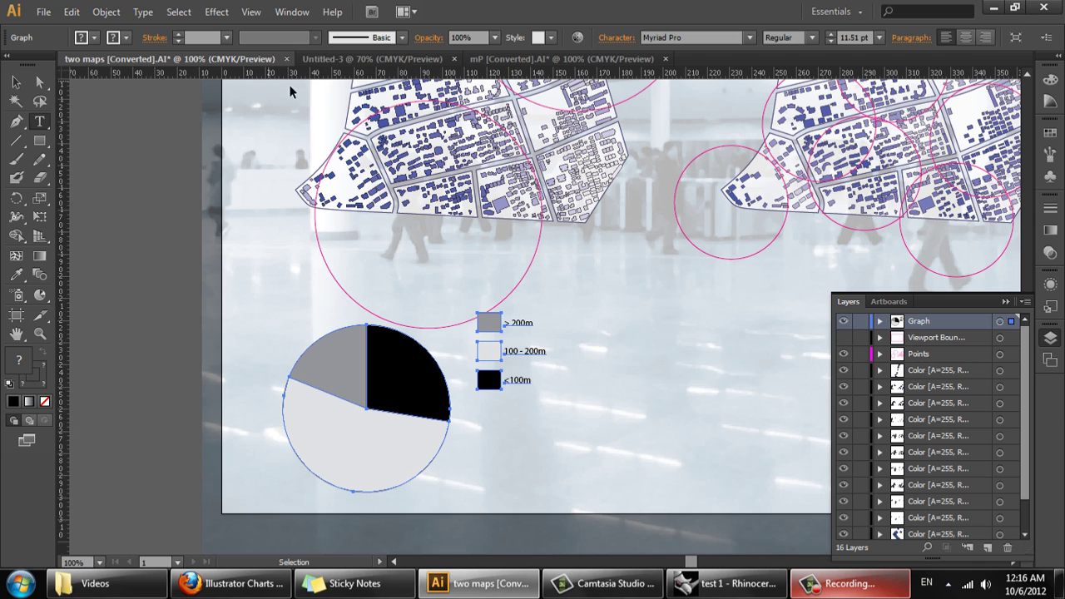
{"action": "left_click", "coordinate": [988, 548]}
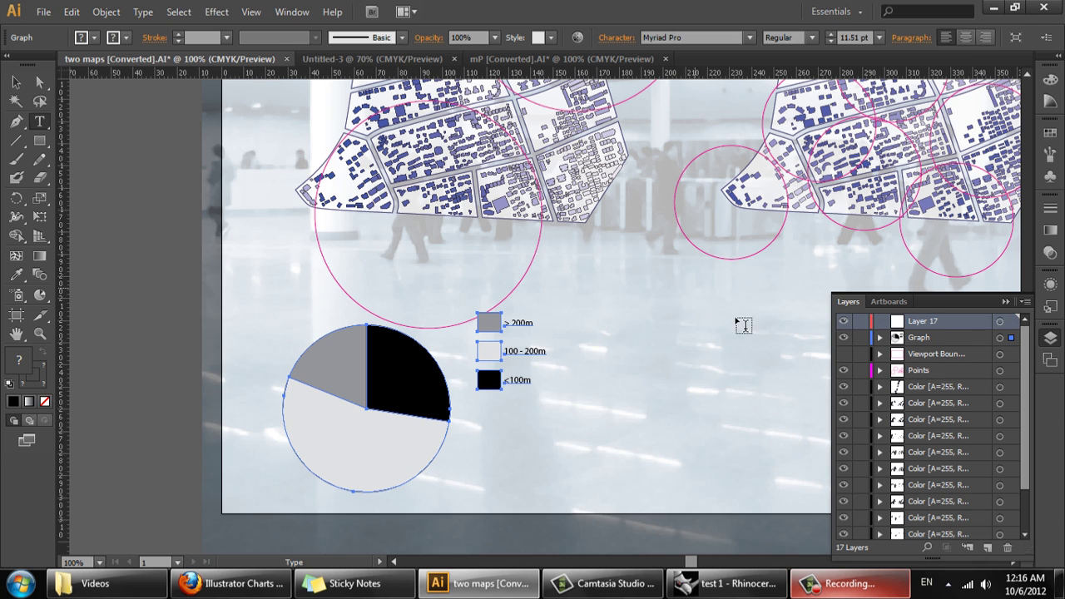
{"action": "double_click", "coordinate": [928, 323]}
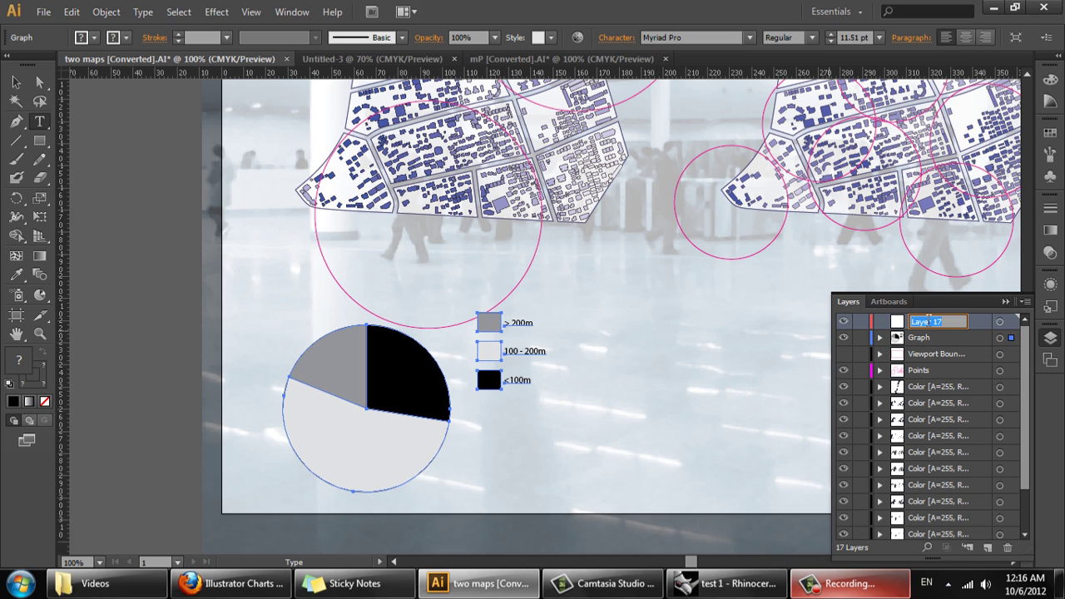
{"action": "type", "text": "Text"}
{"action": "left_click_drag", "start_coordinate": [276, 236], "coordinate": [562, 295]}
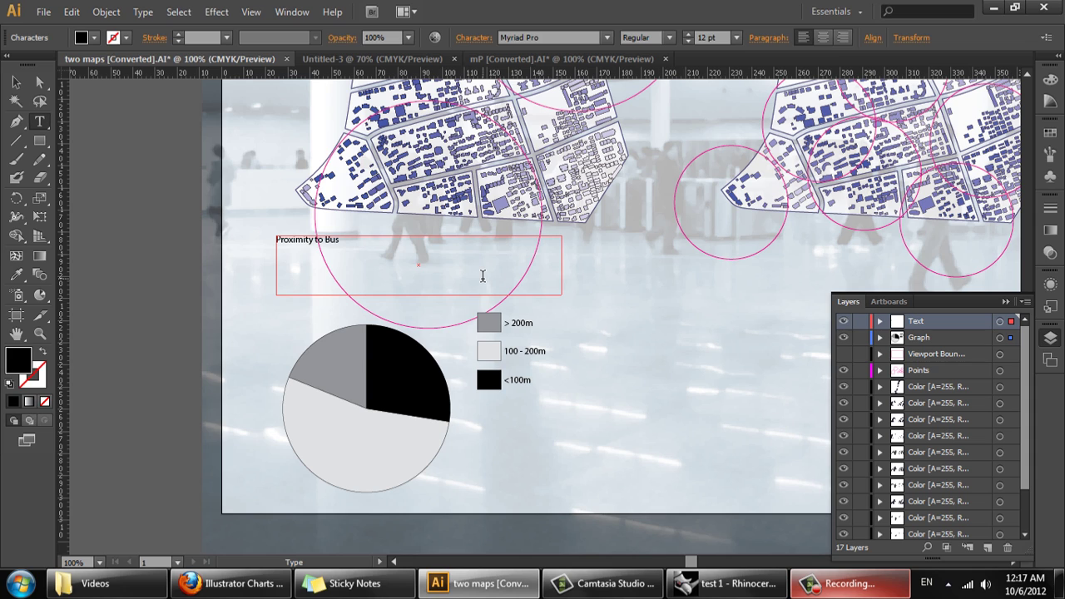
{"action": "type", "text": "Stops"}
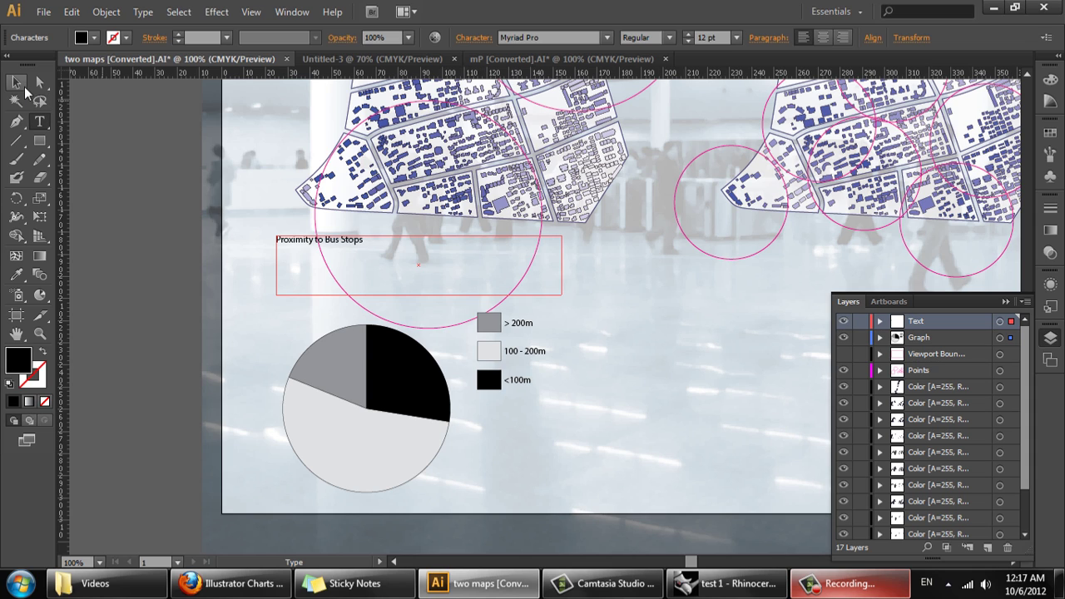
Format the "Proximity to Bus Stops" title as Arial 24 pt and lower its text frame's upper edge toward the pie graph.
{"action": "left_click_drag", "start_coordinate": [395, 246], "coordinate": [244, 231]}
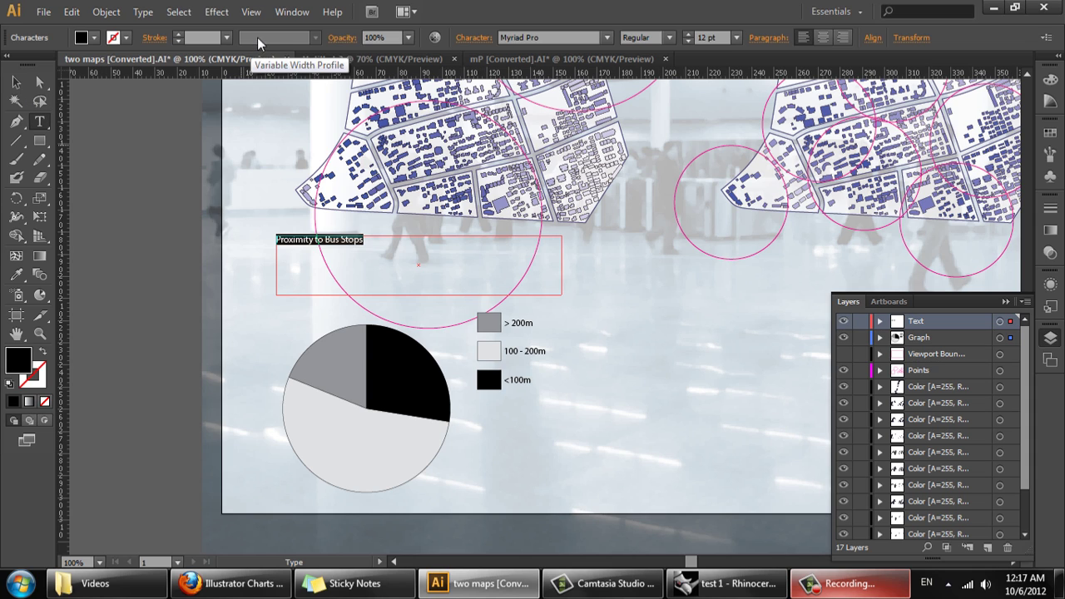
{"action": "left_click", "coordinate": [608, 37]}
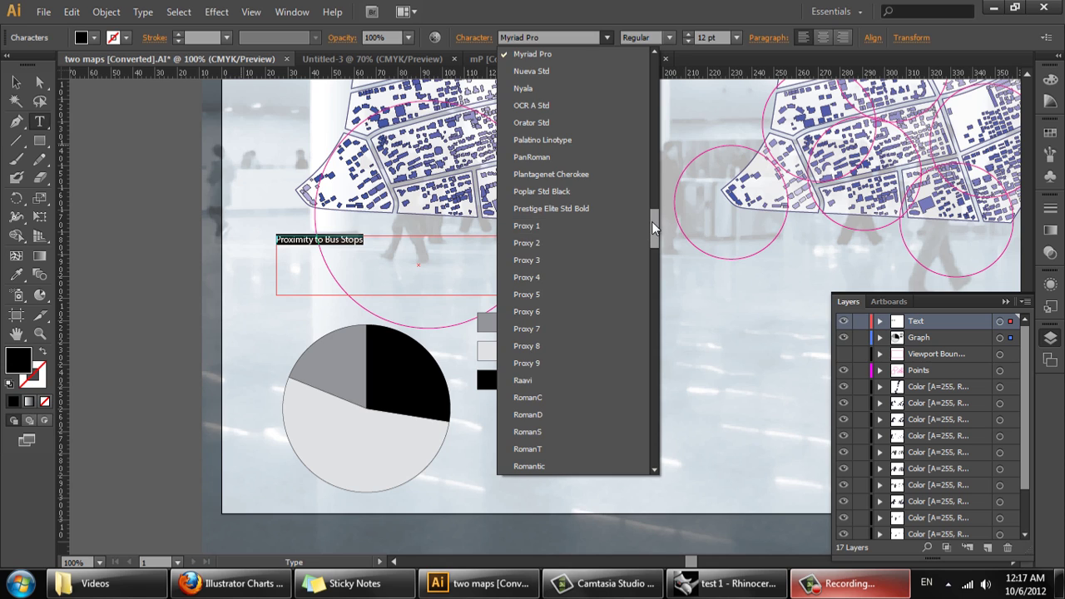
{"action": "left_click_drag", "start_coordinate": [649, 235], "coordinate": [653, 454]}
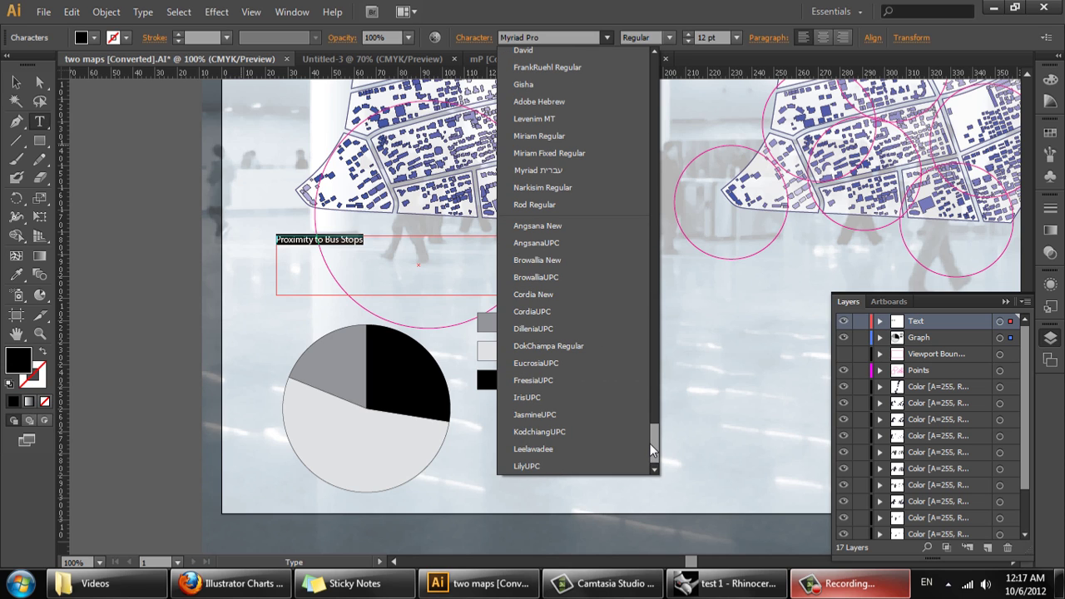
{"action": "scroll", "coordinate": [633, 276], "scroll_direction": "up", "scroll_amount": 3}
{"action": "left_click_drag", "start_coordinate": [654, 438], "coordinate": [626, 25]}
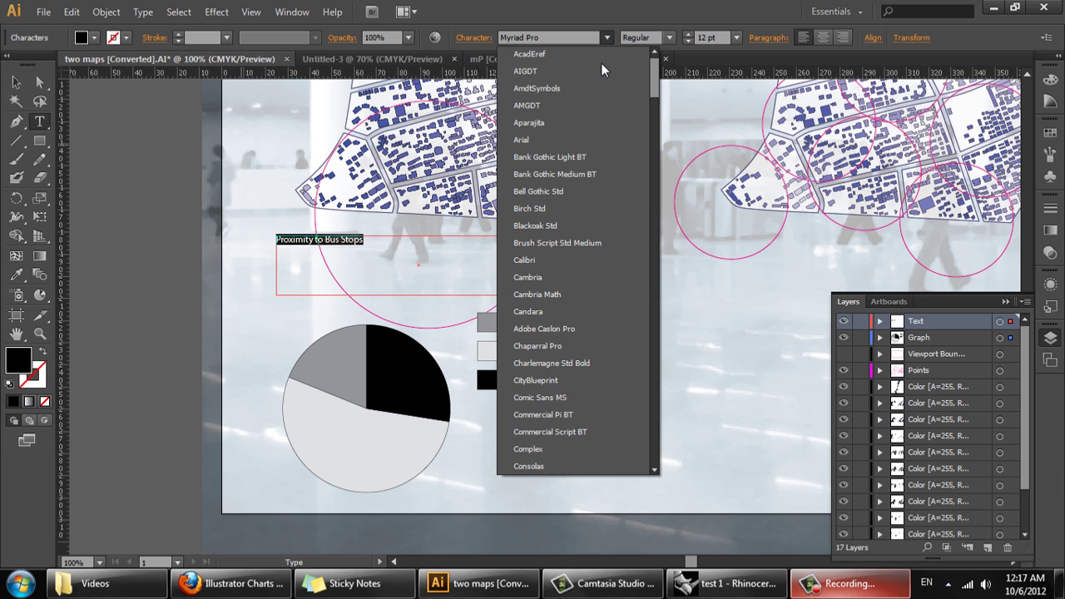
{"action": "left_click", "coordinate": [532, 142]}
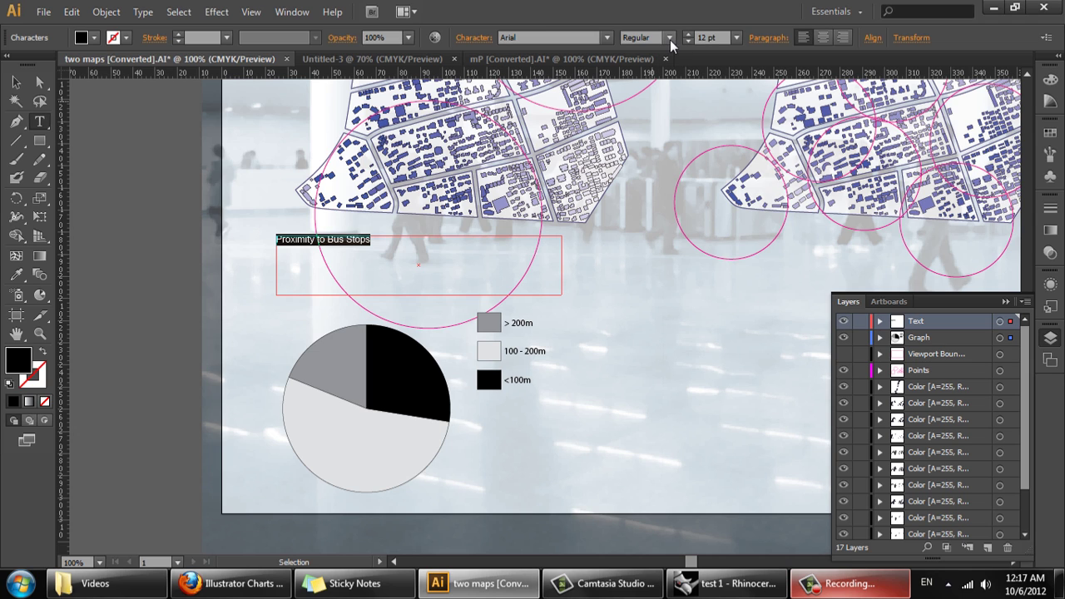
{"action": "left_click", "coordinate": [737, 37]}
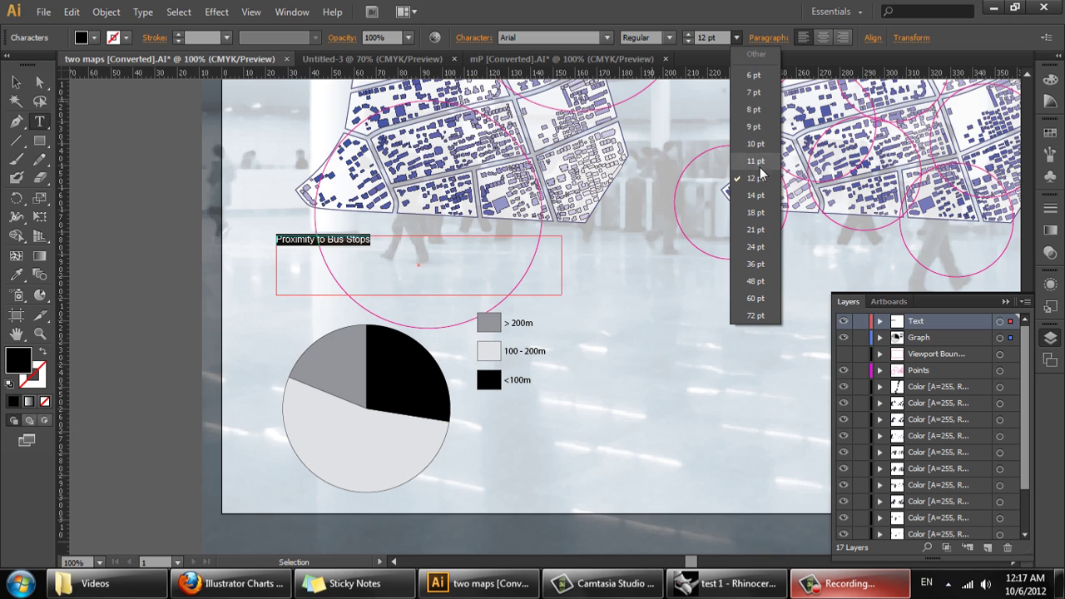
{"action": "left_click", "coordinate": [755, 246]}
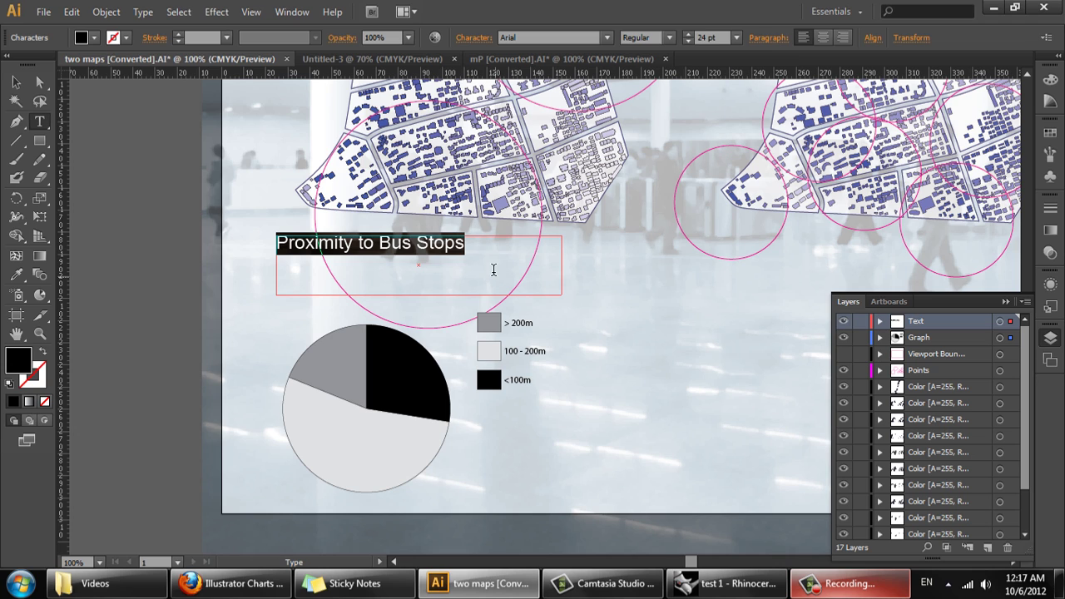
{"action": "left_click", "coordinate": [12, 82]}
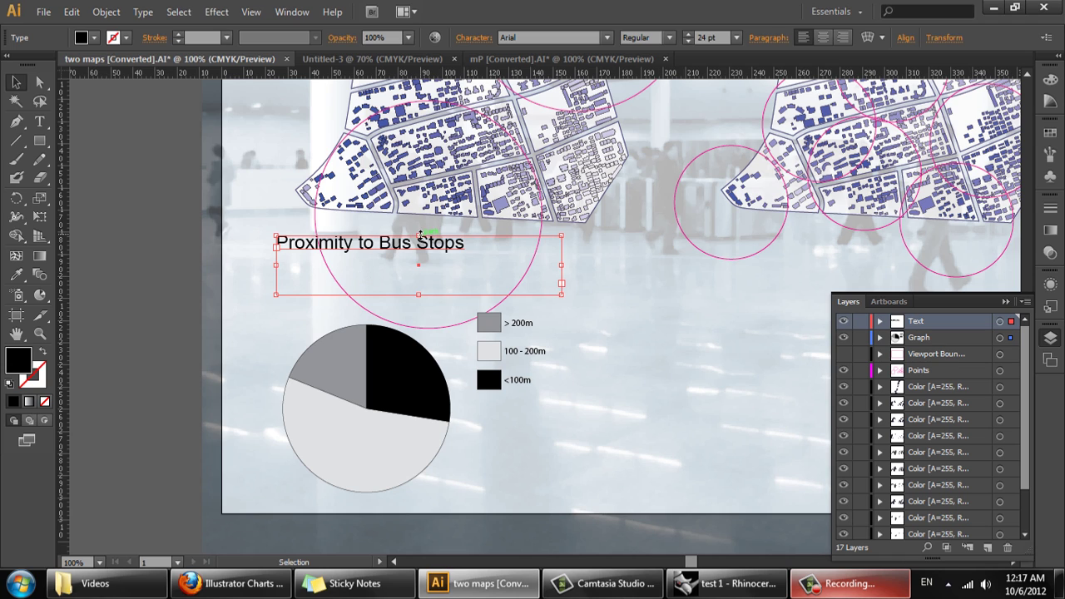
{"action": "left_click_drag", "start_coordinate": [420, 236], "coordinate": [418, 261]}
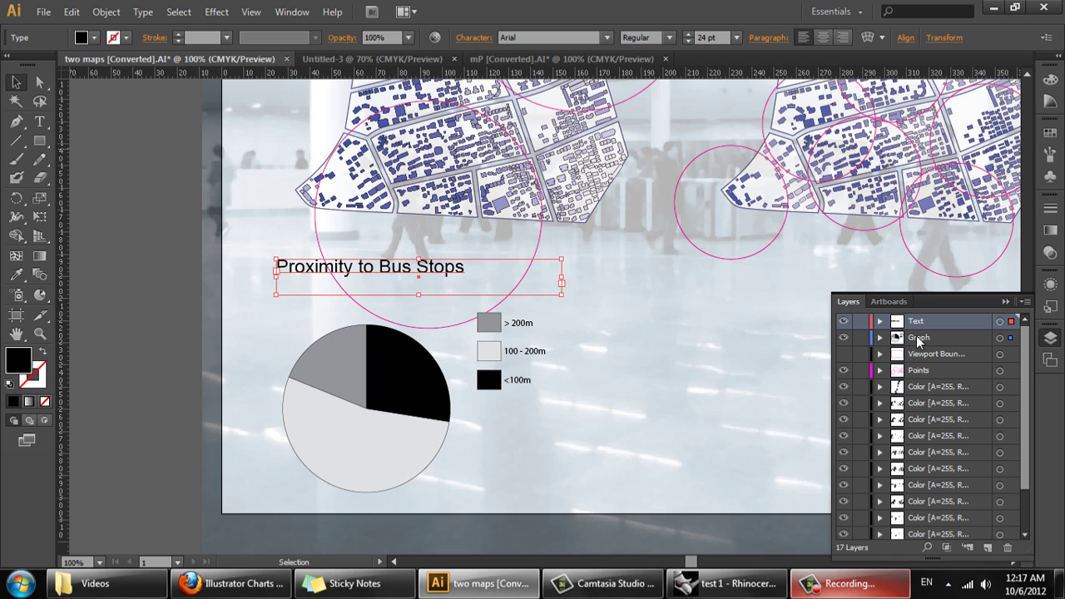
Recolor the "> 200m" pie wedge and its legend swatch with the pale lavender sampled from a building on the left-hand map.
{"action": "left_click", "coordinate": [919, 338]}
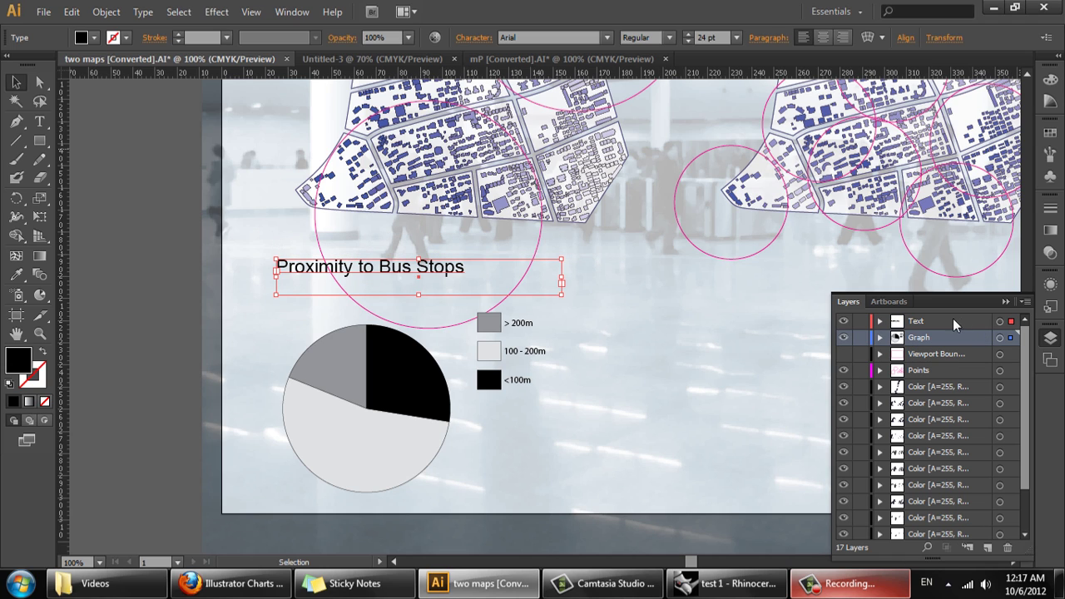
{"action": "left_click", "coordinate": [39, 81]}
{"action": "left_click", "coordinate": [341, 388]}
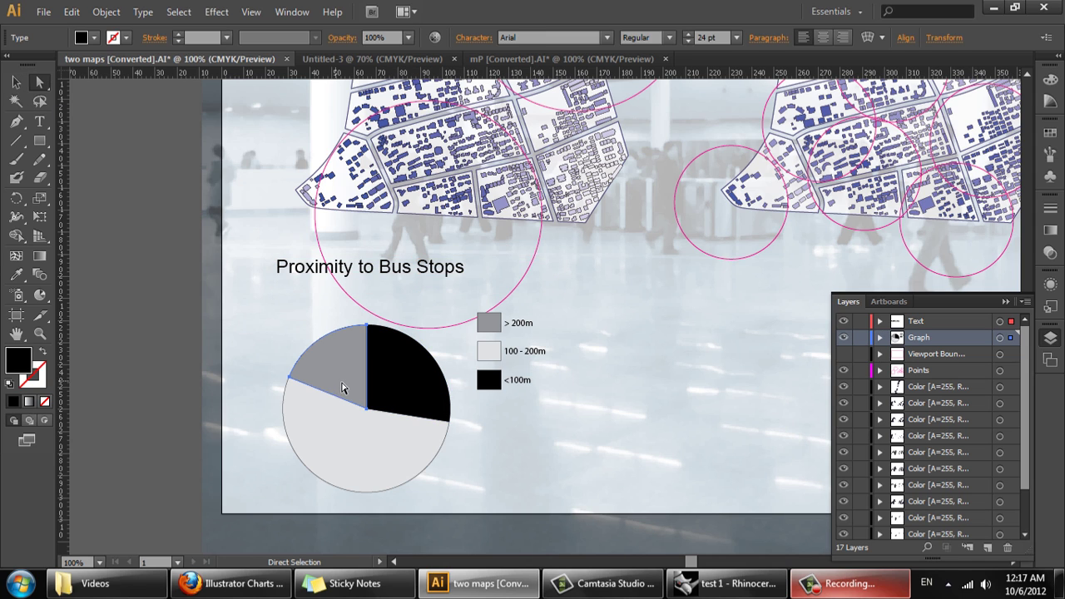
{"action": "scroll", "coordinate": [404, 380], "scroll_direction": "up", "scroll_amount": 2}
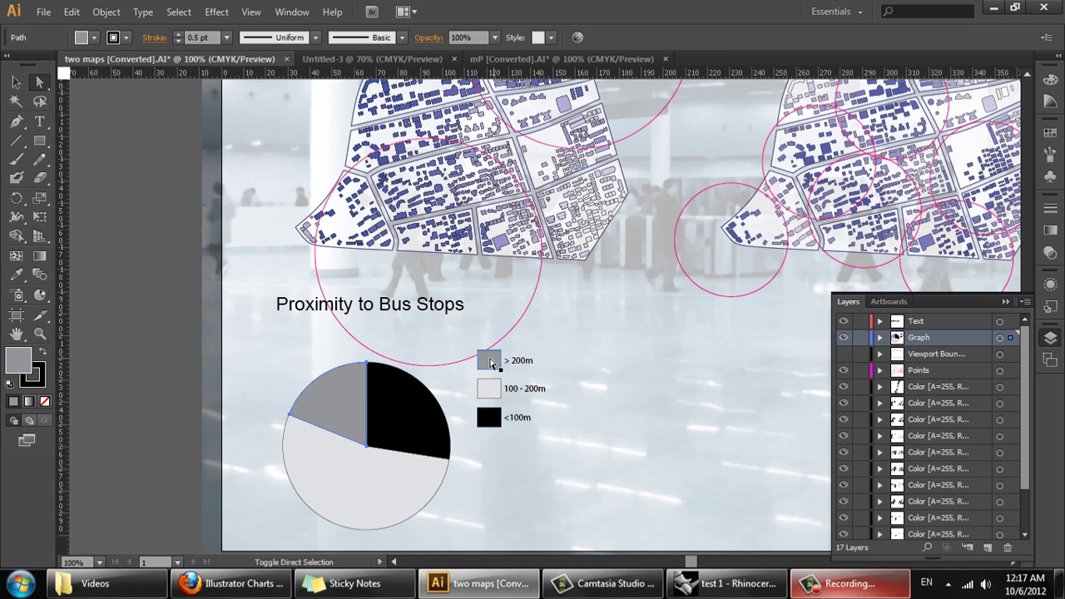
{"action": "scroll", "coordinate": [489, 362], "scroll_direction": "up", "scroll_amount": 2}
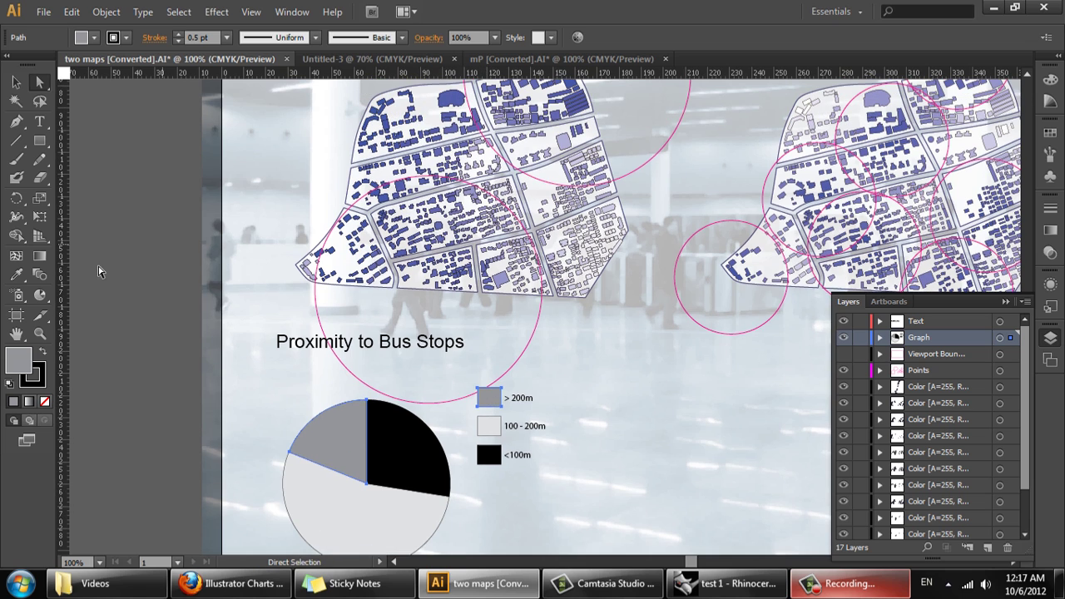
{"action": "left_click", "coordinate": [18, 276]}
{"action": "scroll", "coordinate": [463, 311], "scroll_direction": "up", "scroll_amount": 1}
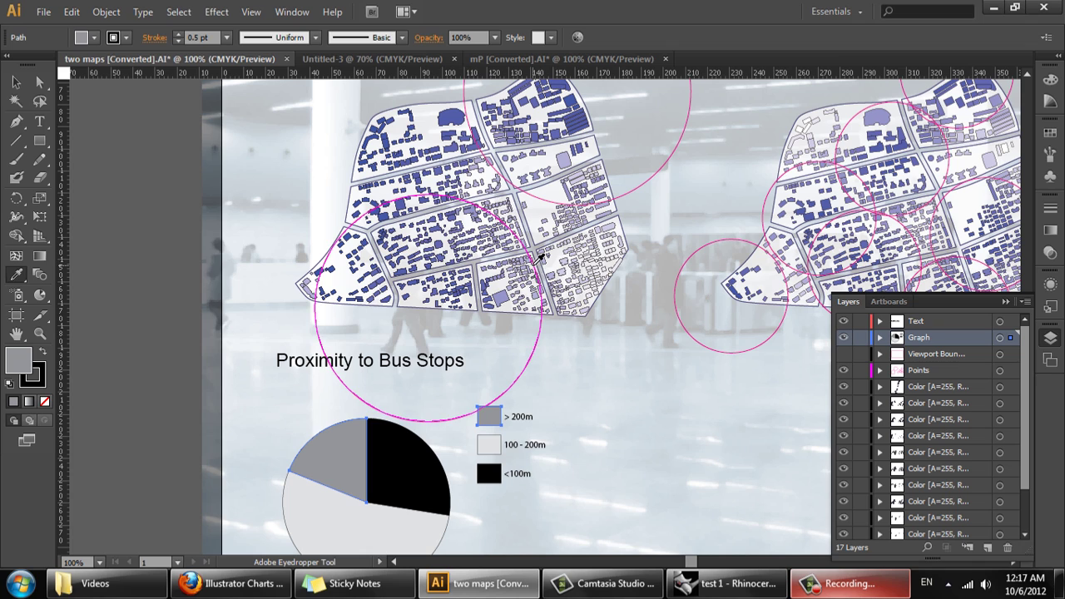
{"action": "left_click", "coordinate": [608, 229]}
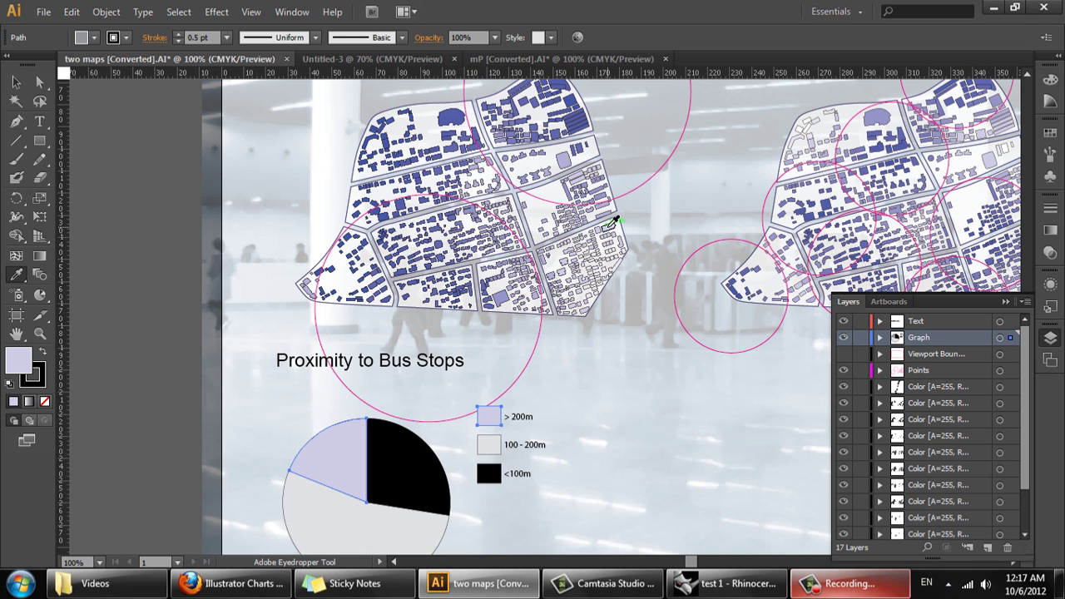
{"action": "scroll", "coordinate": [613, 221], "scroll_direction": "down", "scroll_amount": 2}
{"action": "left_click", "coordinate": [39, 81]}
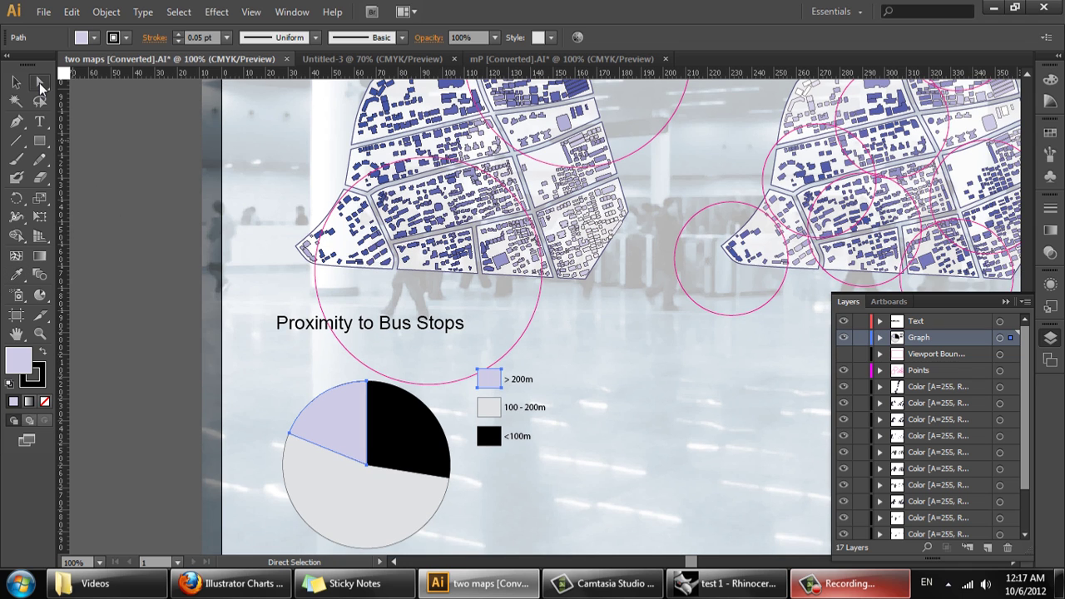
Recolor the "100 - 200m" pie wedge and its legend swatch with the medium lavender sampled from a building on the left-hand map.
{"action": "left_click", "coordinate": [402, 437]}
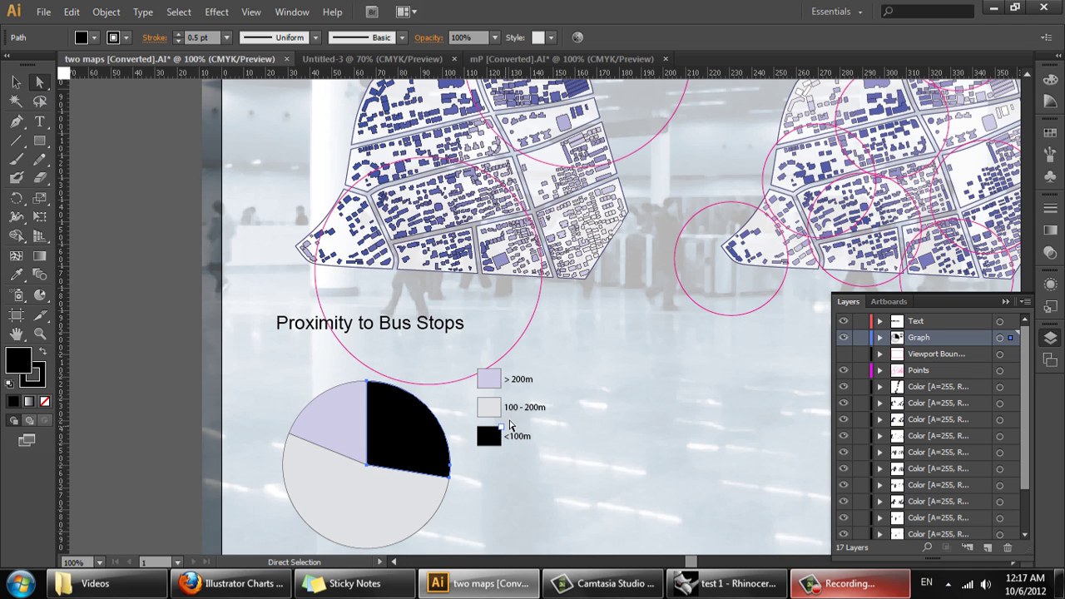
{"action": "left_click", "coordinate": [370, 498]}
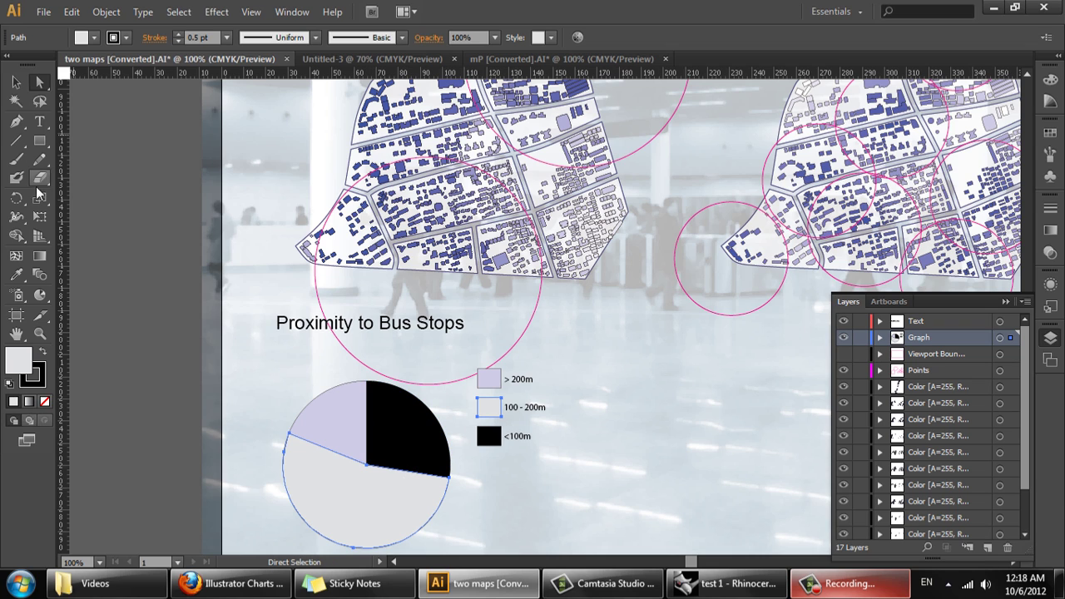
{"action": "left_click", "coordinate": [18, 276]}
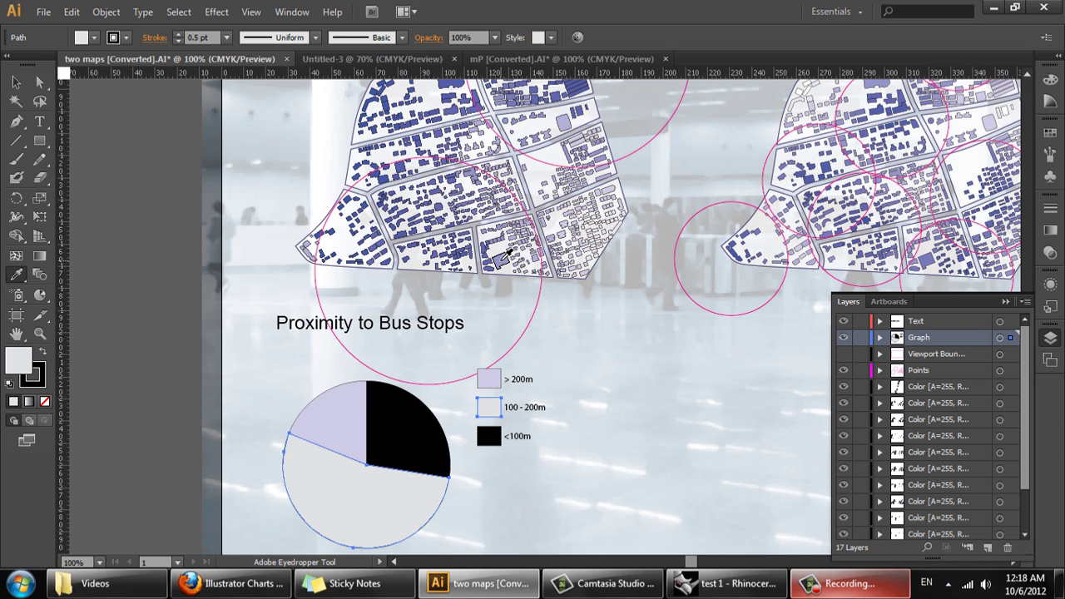
{"action": "left_click", "coordinate": [499, 263]}
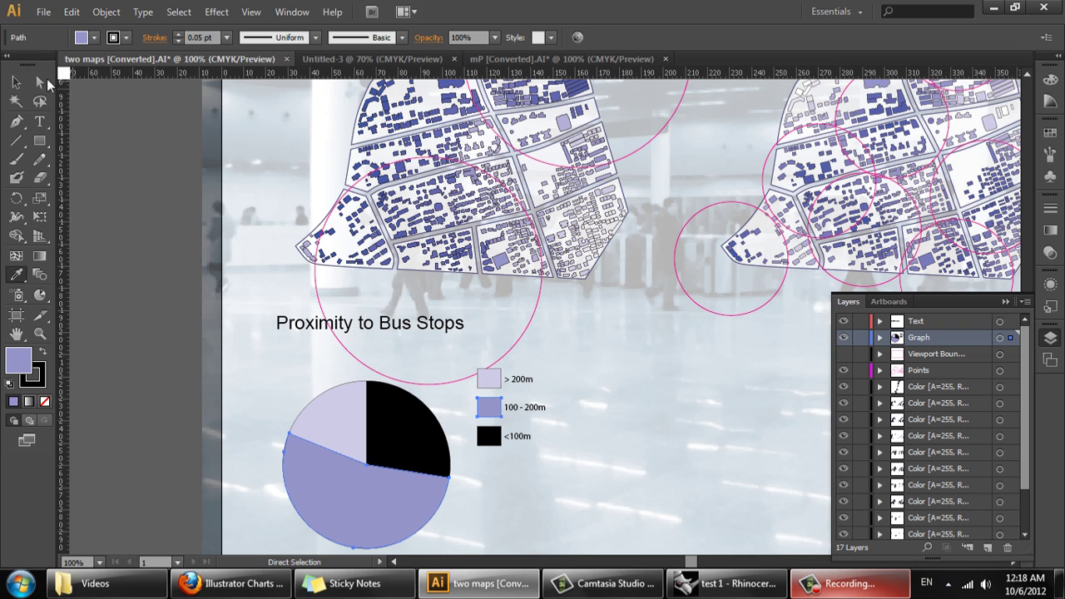
{"action": "left_click", "coordinate": [16, 82]}
{"action": "left_click", "coordinate": [490, 436]}
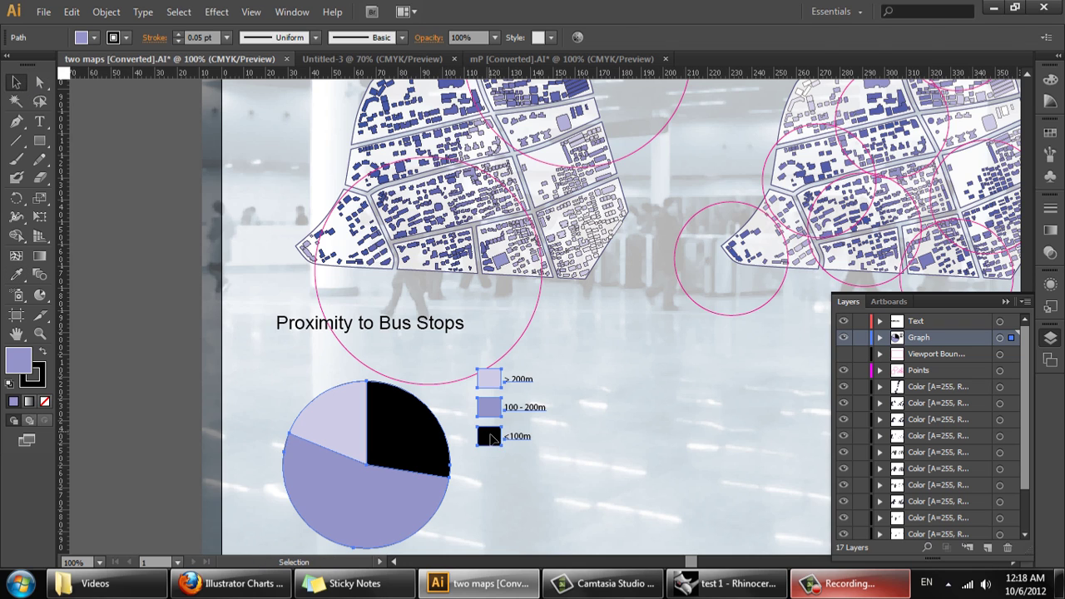
{"action": "left_click", "coordinate": [41, 84]}
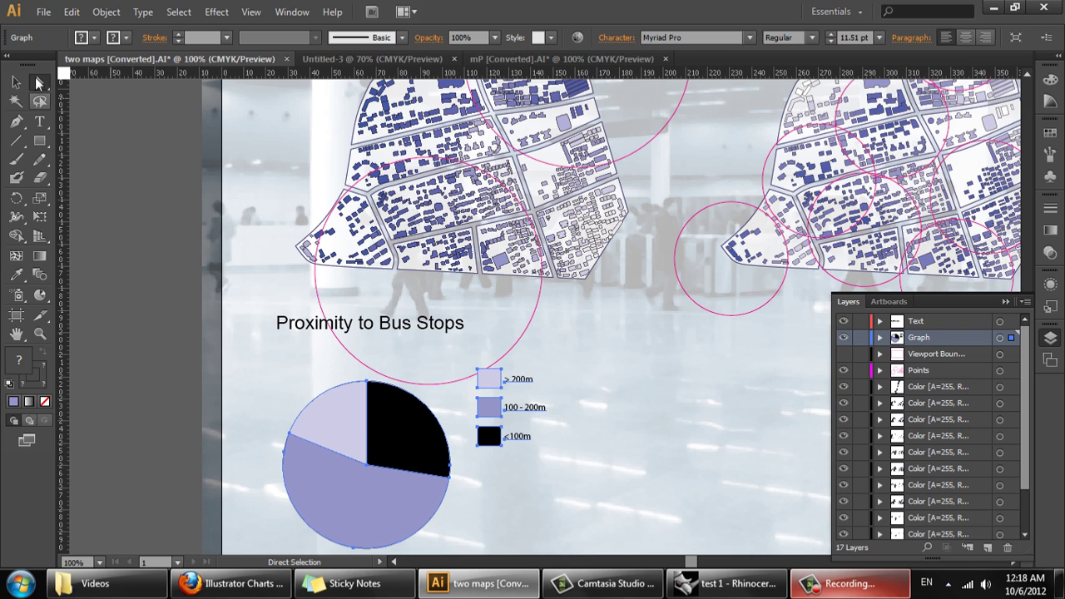
{"action": "left_click", "coordinate": [16, 100]}
{"action": "key", "text": "ctrl+shift+a"}
Recolor the "<100m" pie wedge and its legend swatch with the dark blue sampled from the building at the left-hand map's northern tip, and deselect.
{"action": "left_click", "coordinate": [41, 83]}
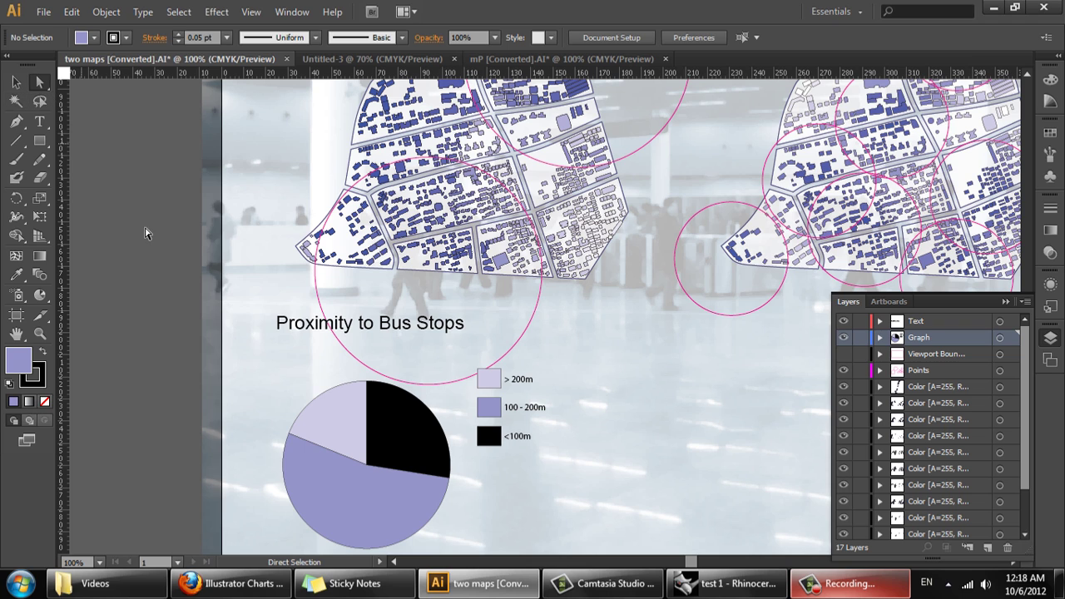
{"action": "left_click", "coordinate": [399, 420]}
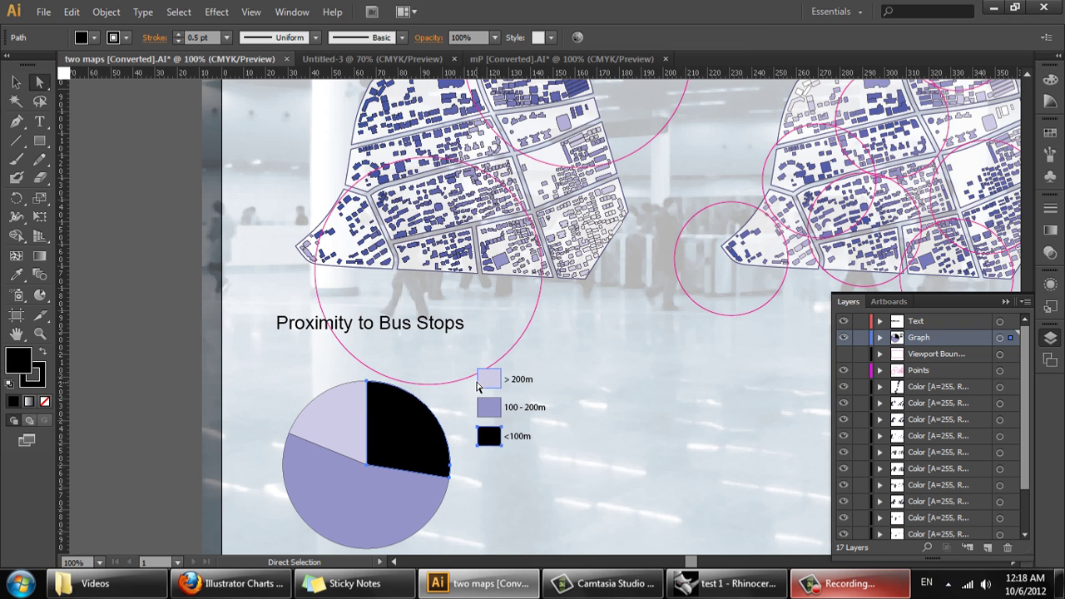
{"action": "scroll", "coordinate": [488, 447], "scroll_direction": "up", "scroll_amount": 3}
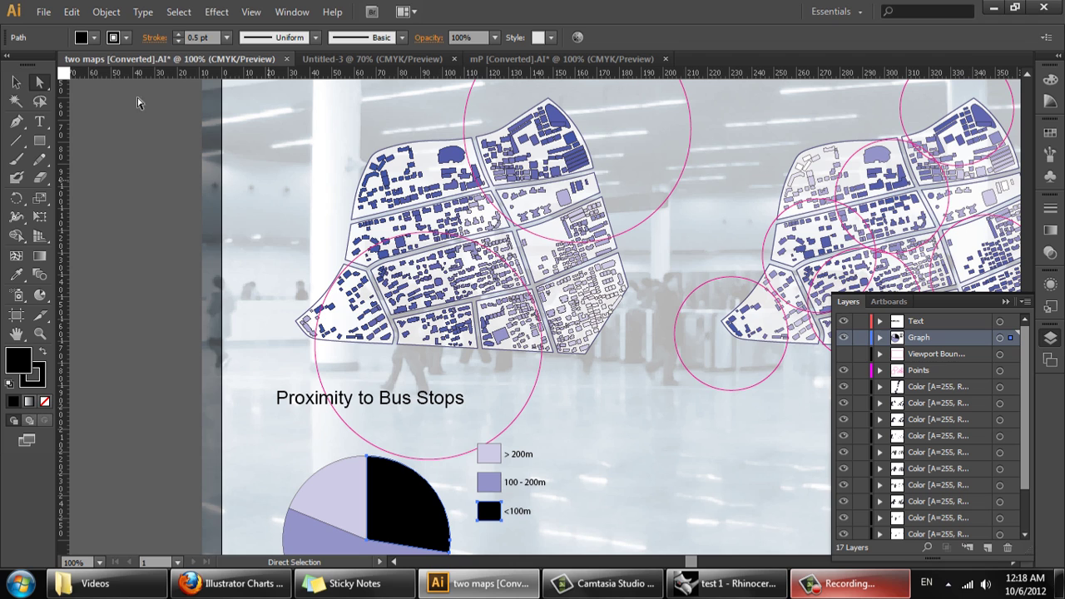
{"action": "left_click", "coordinate": [15, 275]}
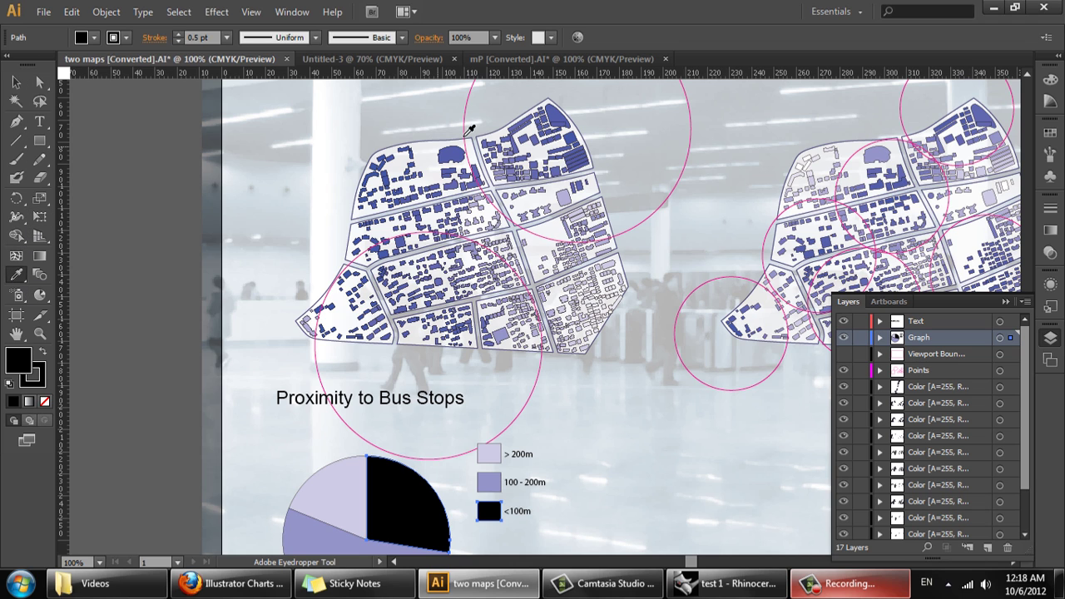
{"action": "left_click", "coordinate": [553, 111]}
{"action": "scroll", "coordinate": [564, 141], "scroll_direction": "down", "scroll_amount": 1}
{"action": "scroll", "coordinate": [565, 136], "scroll_direction": "down", "scroll_amount": 4}
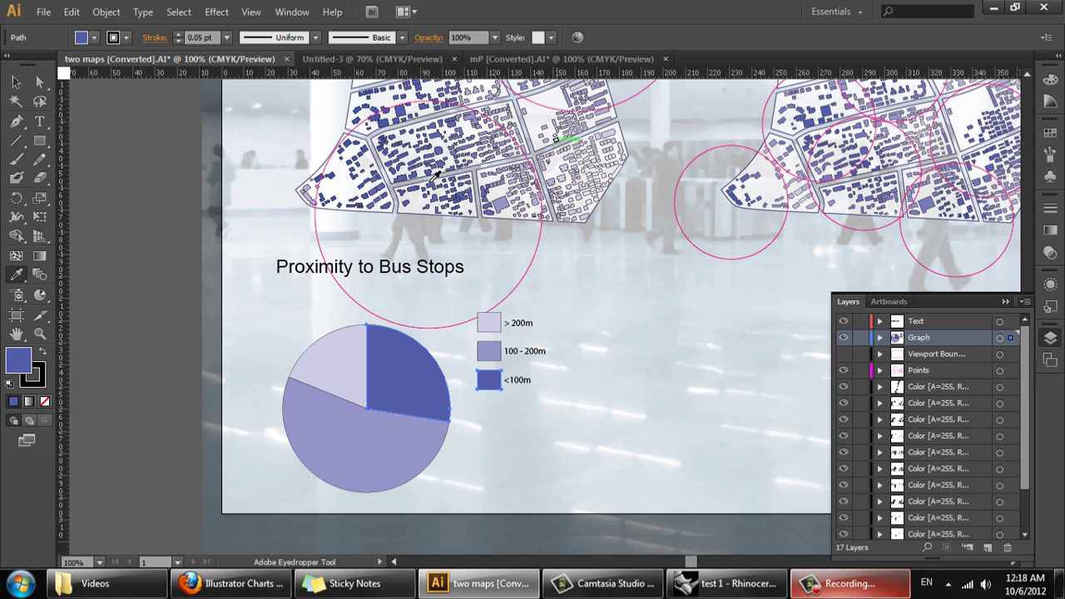
{"action": "left_click", "coordinate": [16, 81]}
{"action": "left_click", "coordinate": [148, 226]}
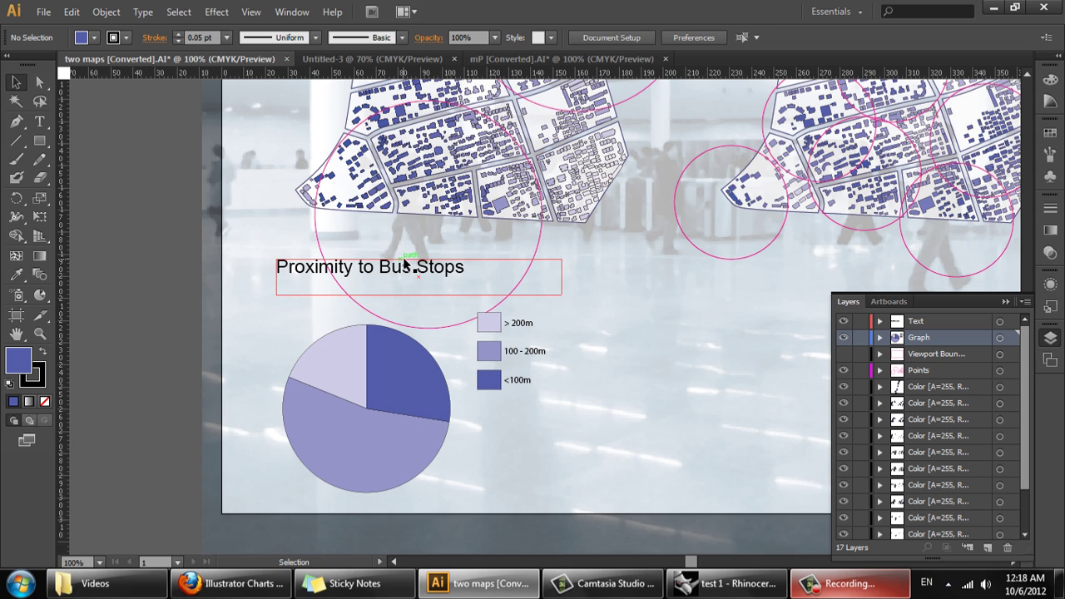
{"action": "key", "text": "ctrl+minus"}
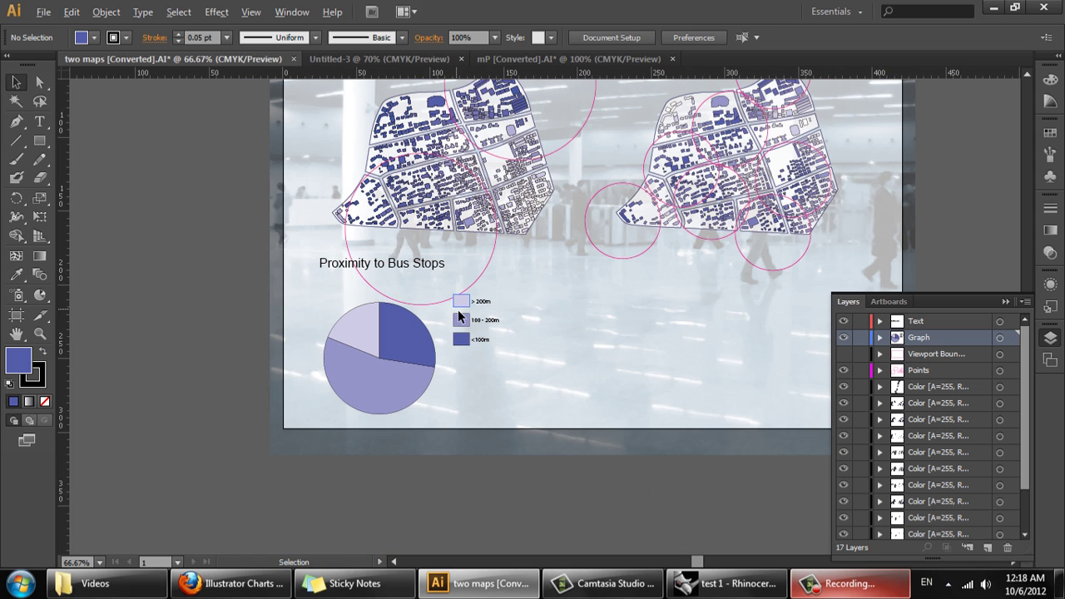
{"action": "key", "text": "ctrl+minus"}
{"action": "scroll", "coordinate": [464, 312], "scroll_direction": "up", "scroll_amount": 2}
{"action": "scroll", "coordinate": [515, 422], "scroll_direction": "up", "scroll_amount": 1}
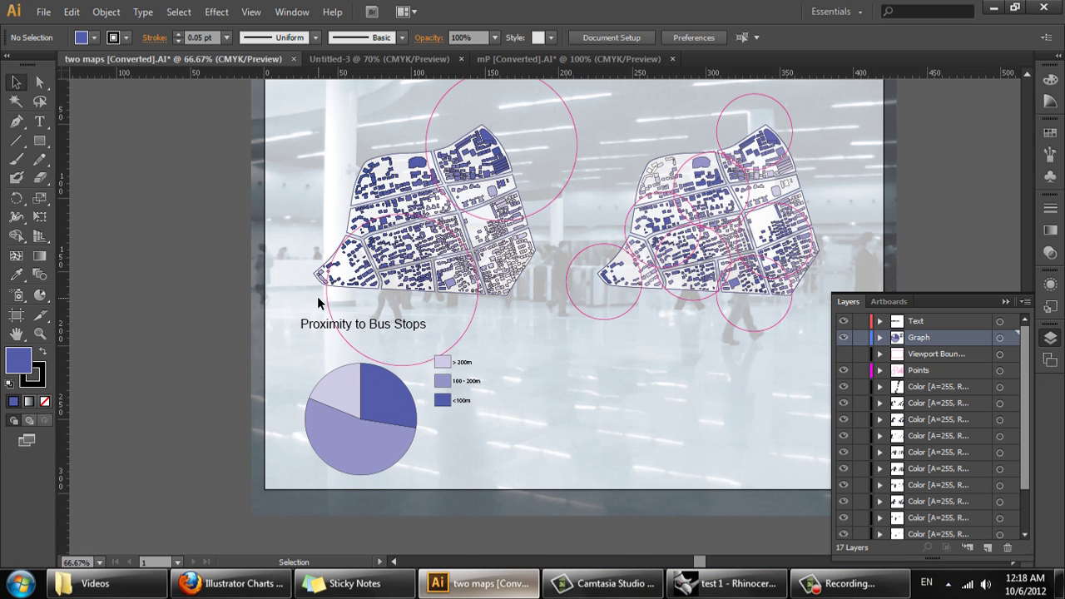
{"action": "scroll", "coordinate": [367, 268], "scroll_direction": "down", "scroll_amount": 1}
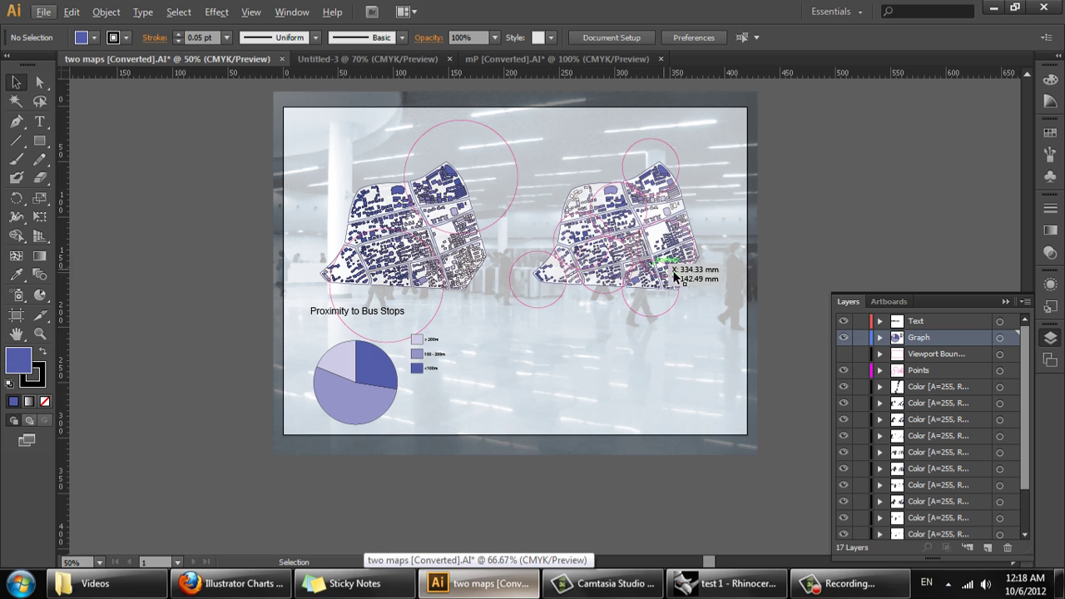
{"action": "scroll", "coordinate": [706, 336], "scroll_direction": "up", "scroll_amount": 1}
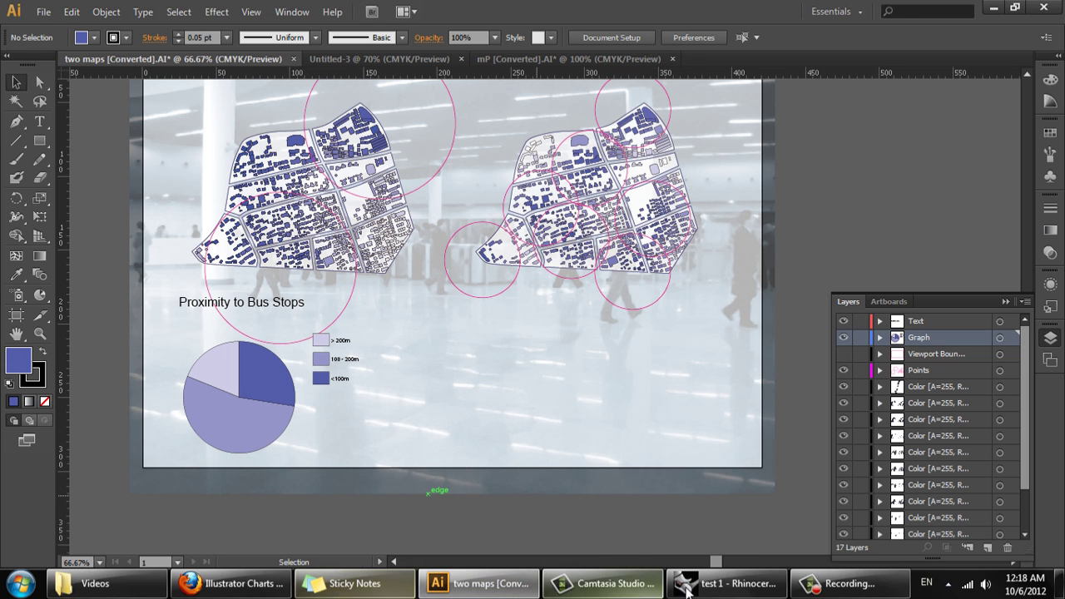
{"action": "left_click", "coordinate": [806, 588]}
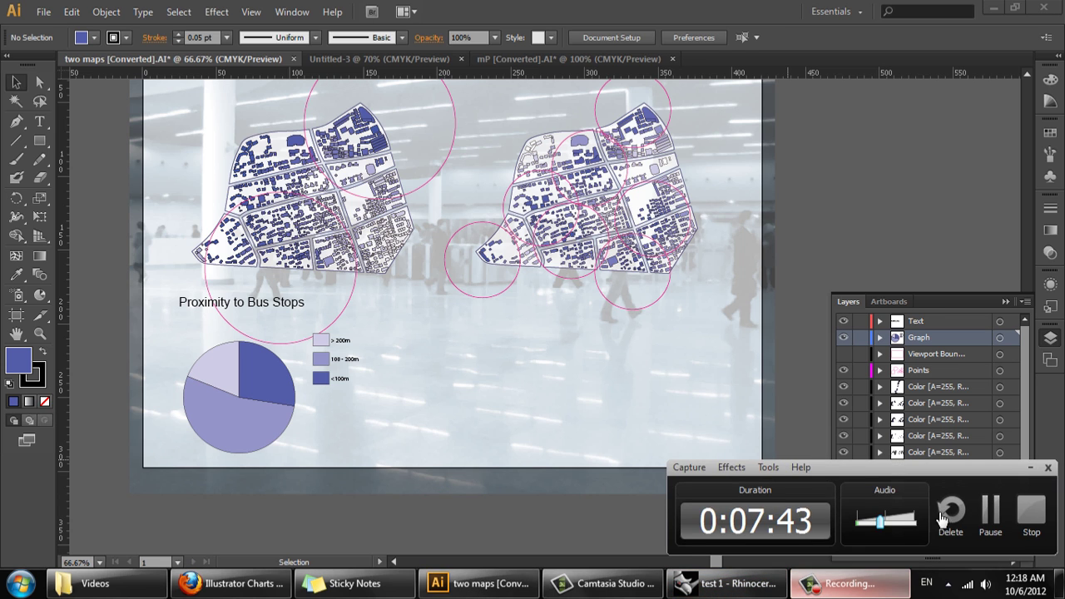
{"action": "left_click", "coordinate": [989, 511]}
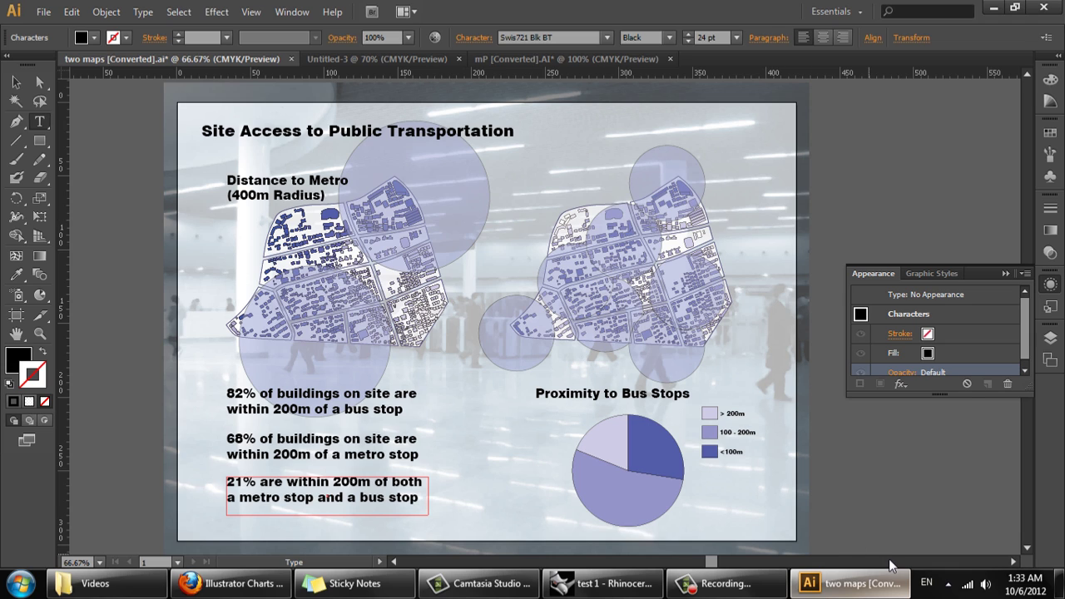
Show the document's layers and look through the stack from Text down to Background.
{"action": "left_click", "coordinate": [1050, 337]}
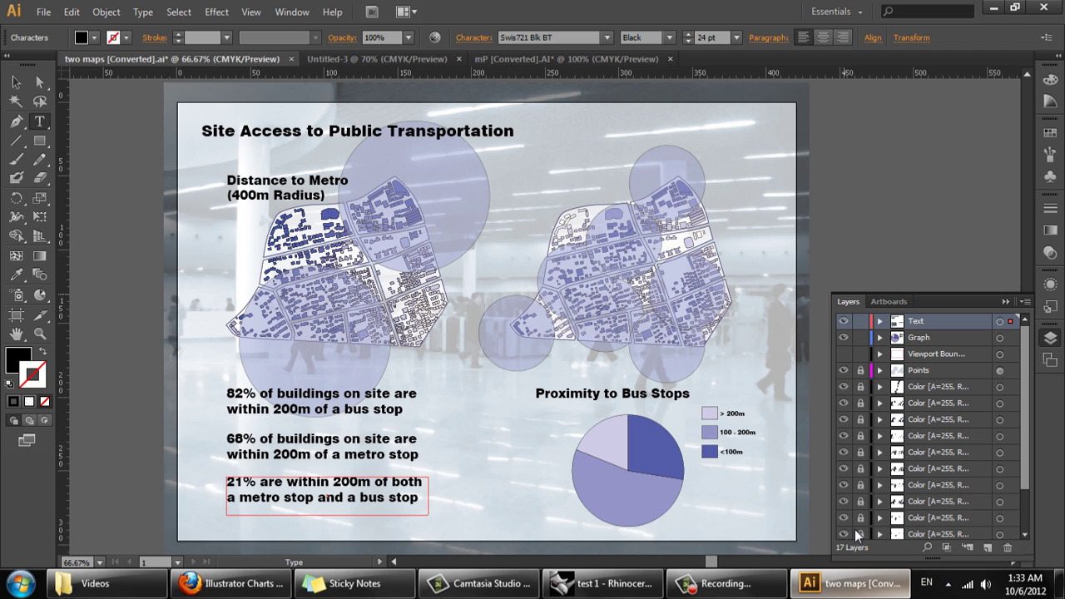
{"action": "scroll", "coordinate": [869, 418], "scroll_direction": "down", "scroll_amount": 3}
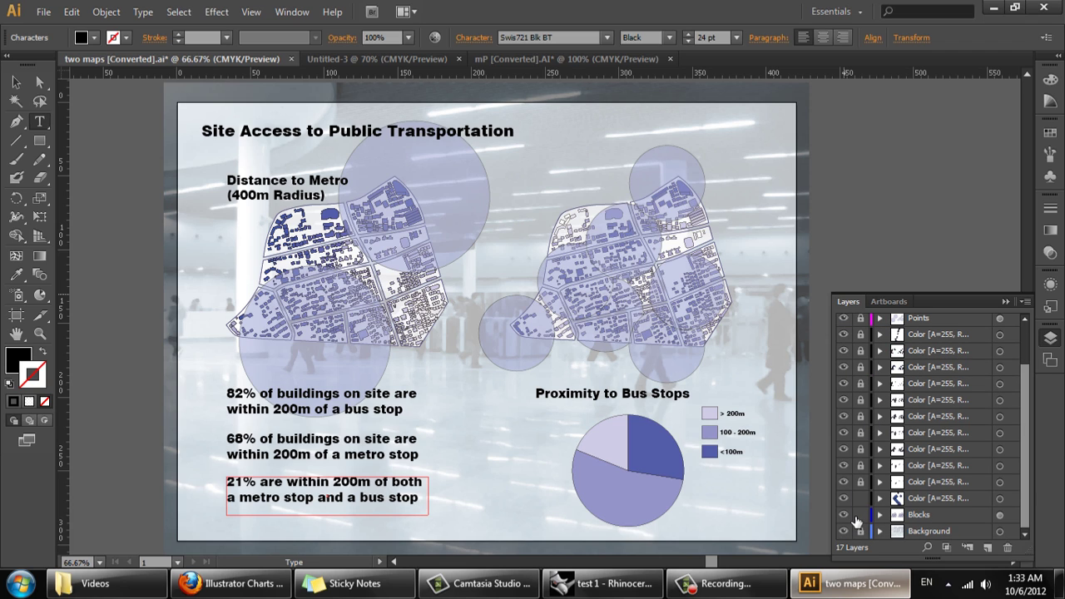
{"action": "scroll", "coordinate": [869, 403], "scroll_direction": "up", "scroll_amount": 3}
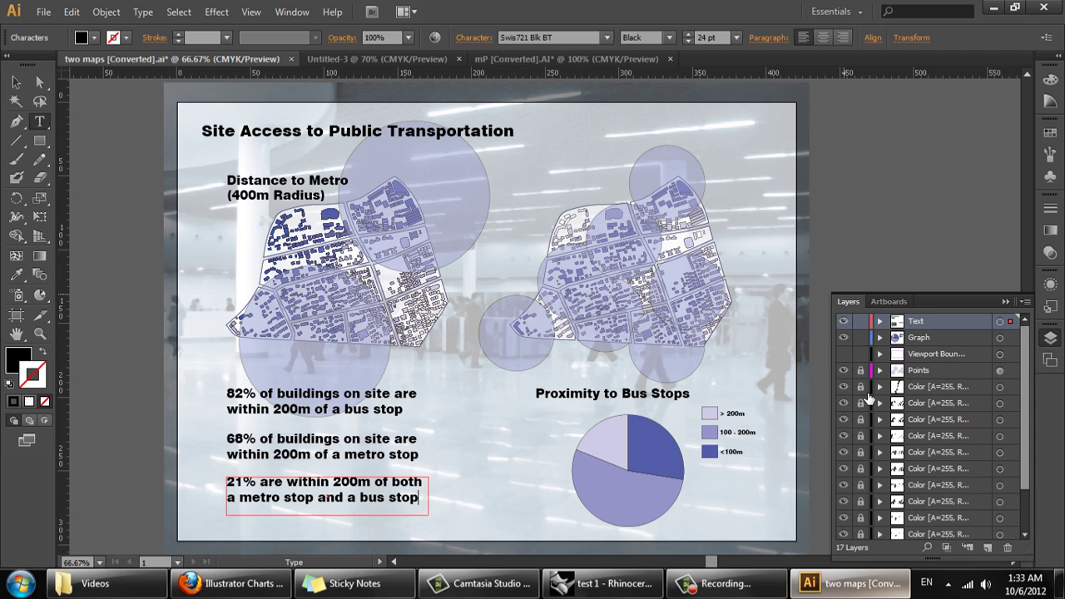